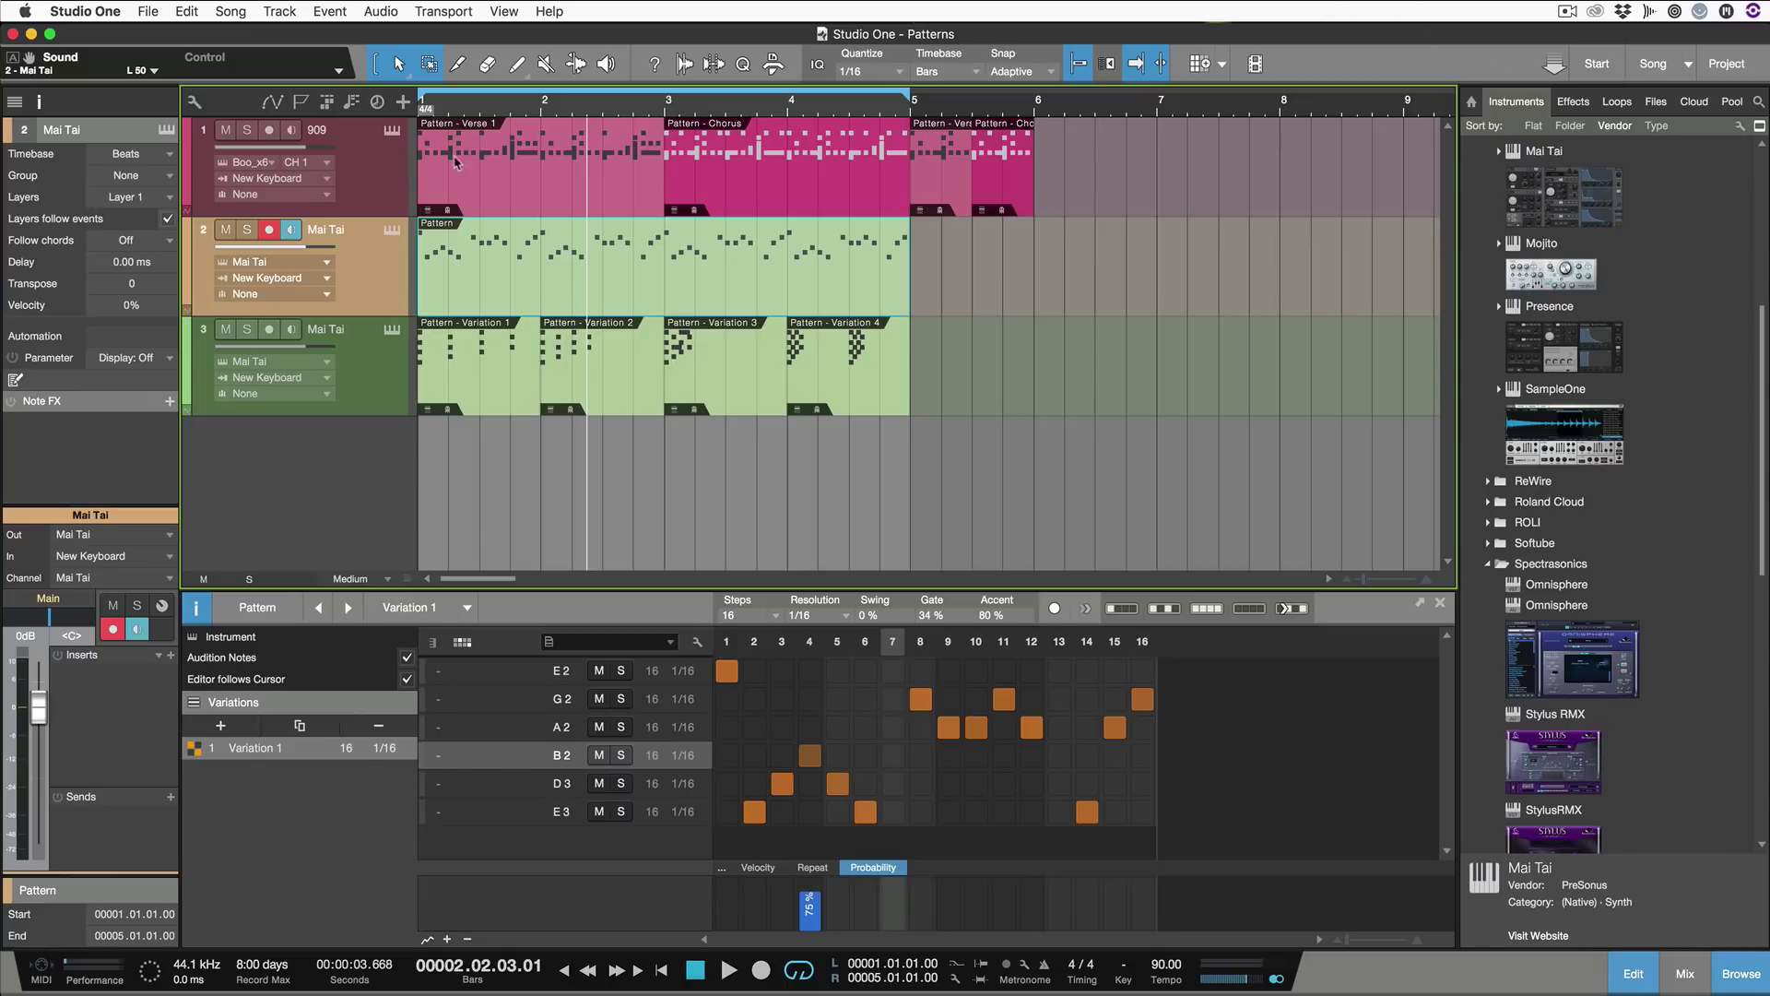
# Select the Pattern - Chorus event on the 909 drum track to edit it
pyautogui.click(389, 188)
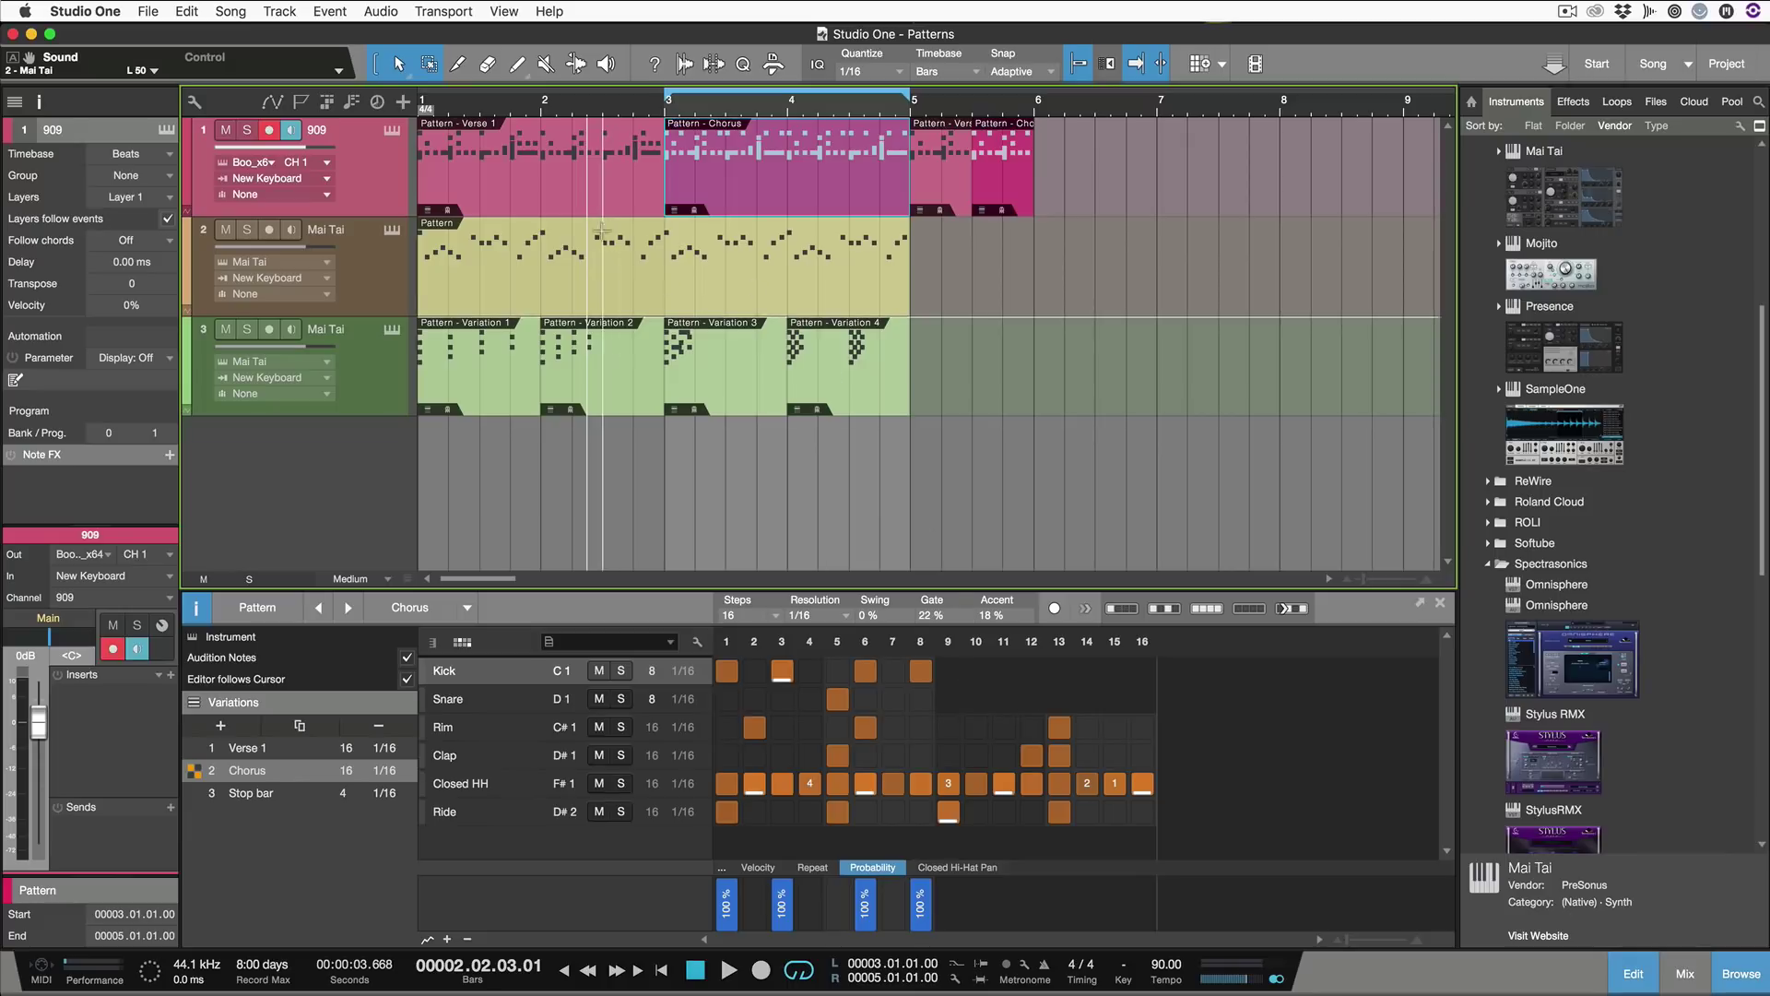
# Load the 909 Verse 1 pattern and play it once to hear the verse beat
pyautogui.click(597, 207)
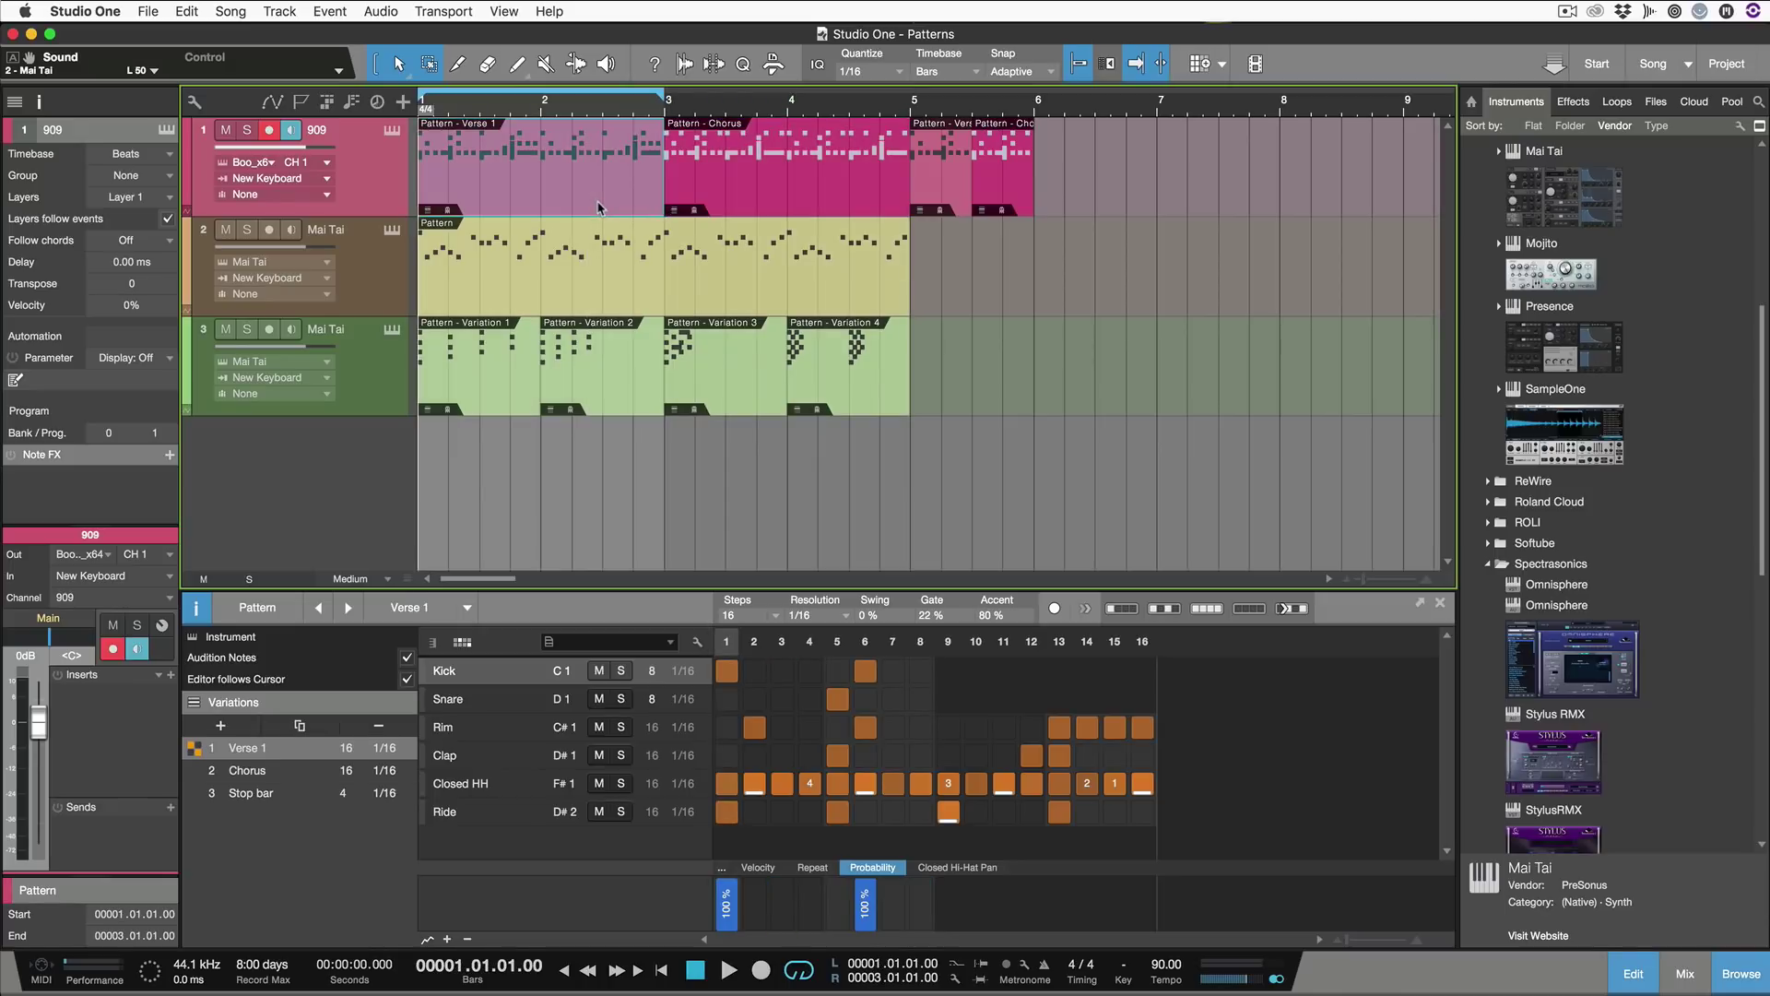
pyautogui.press('space')
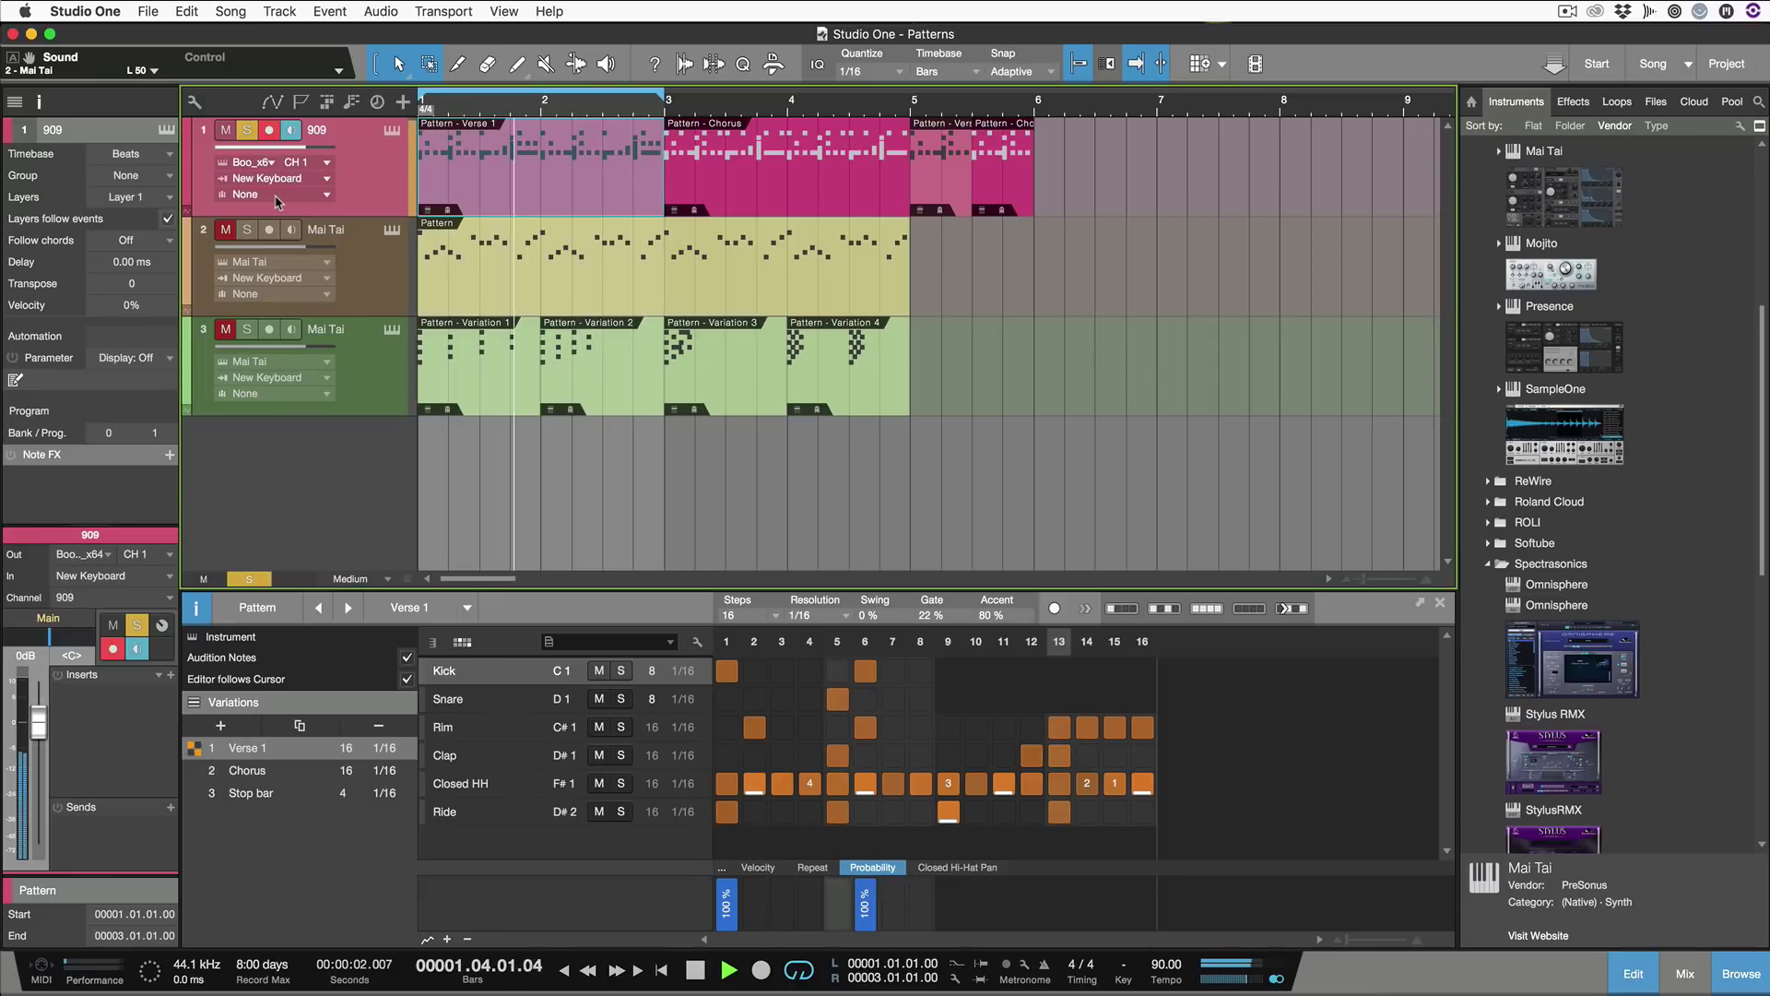
pyautogui.press('space')
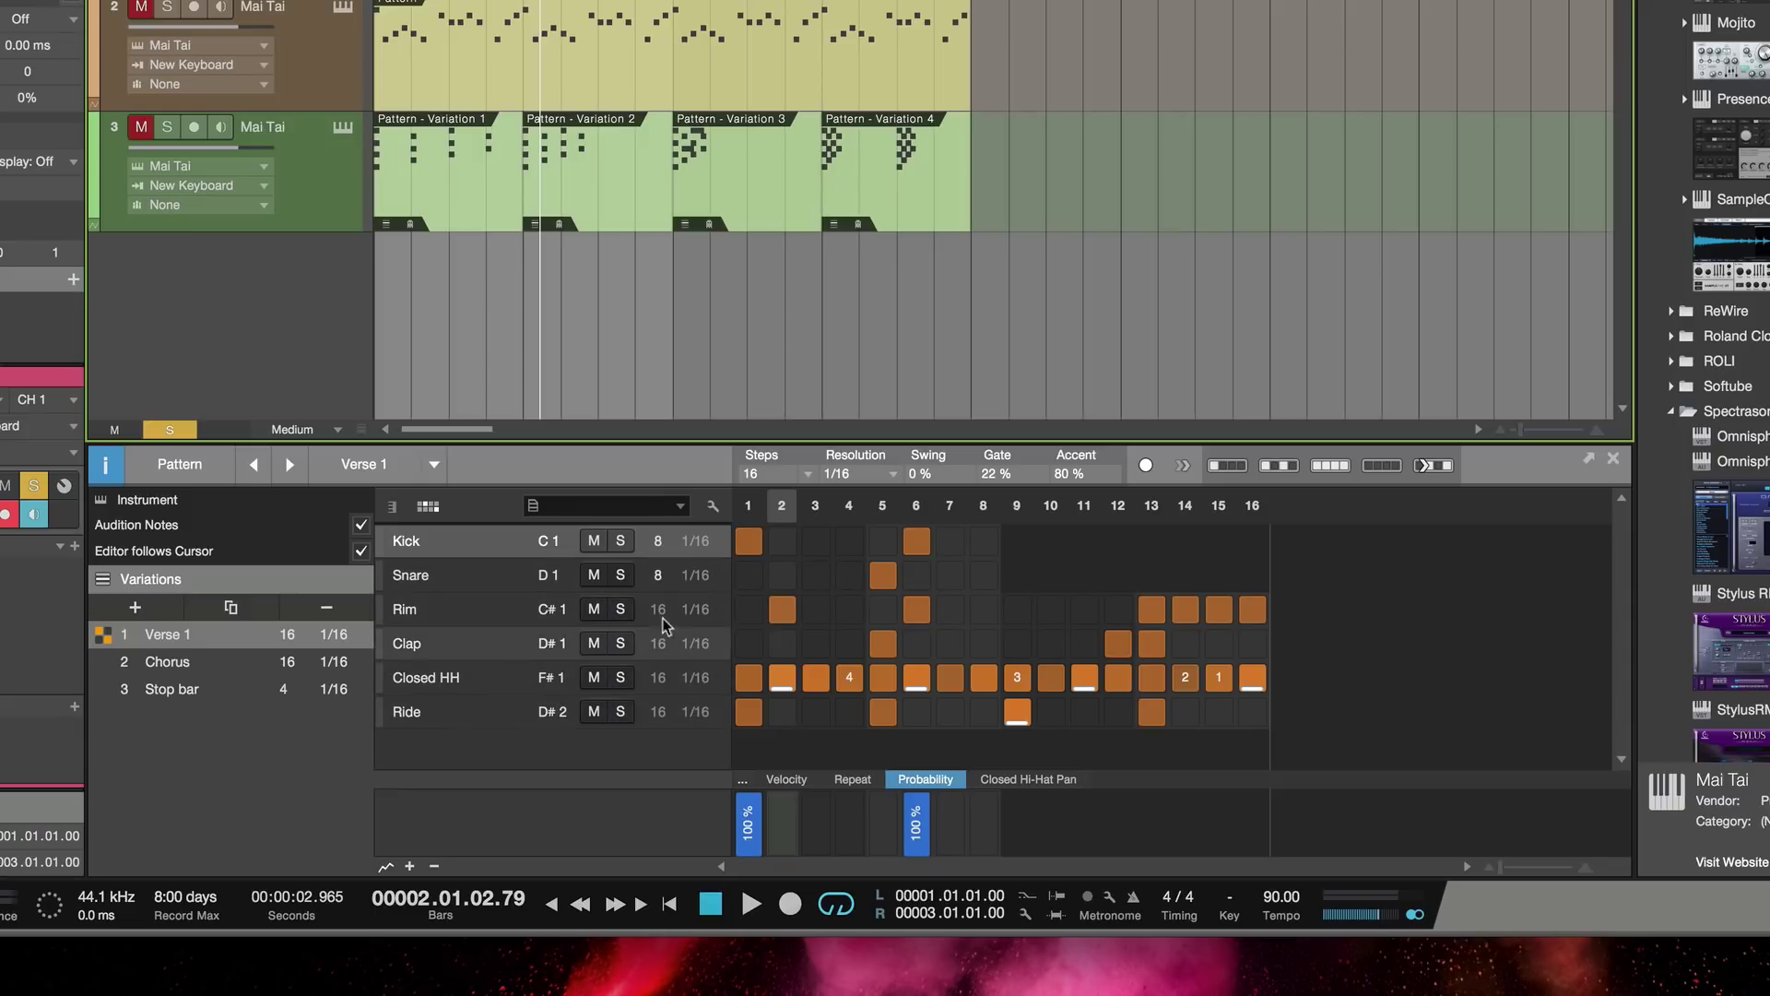
pyautogui.click(659, 542)
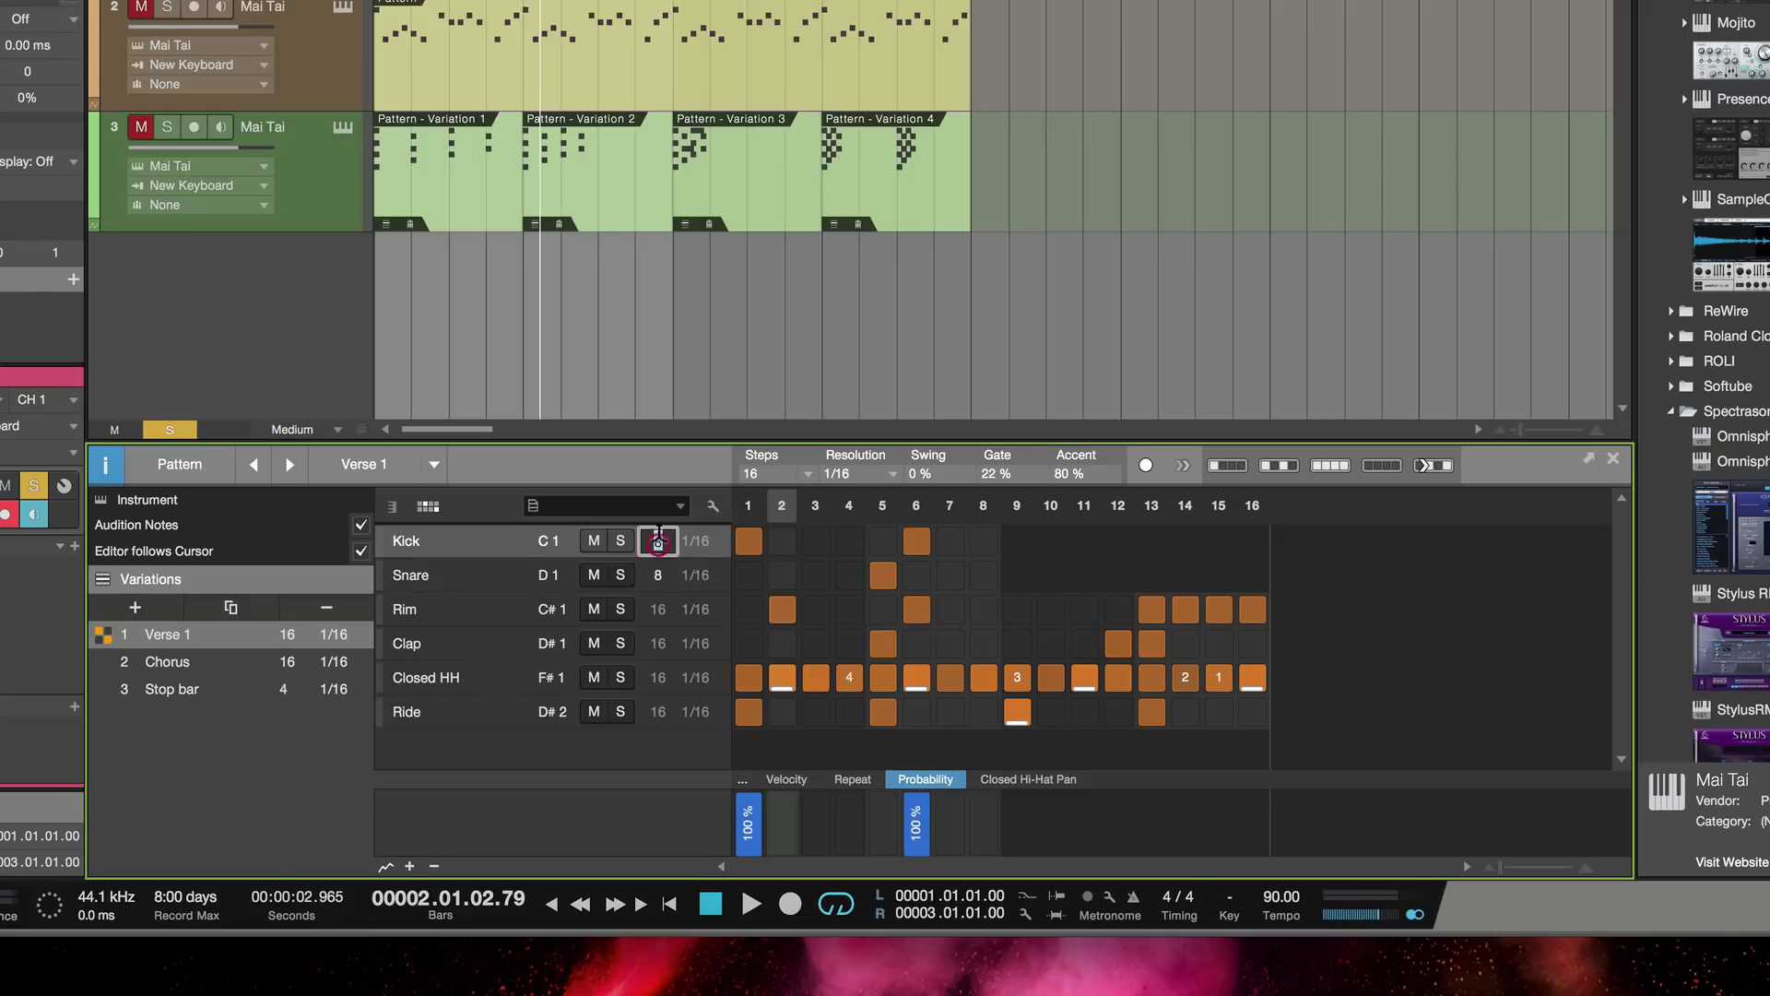
pyautogui.write('4')
pyautogui.press('Return')
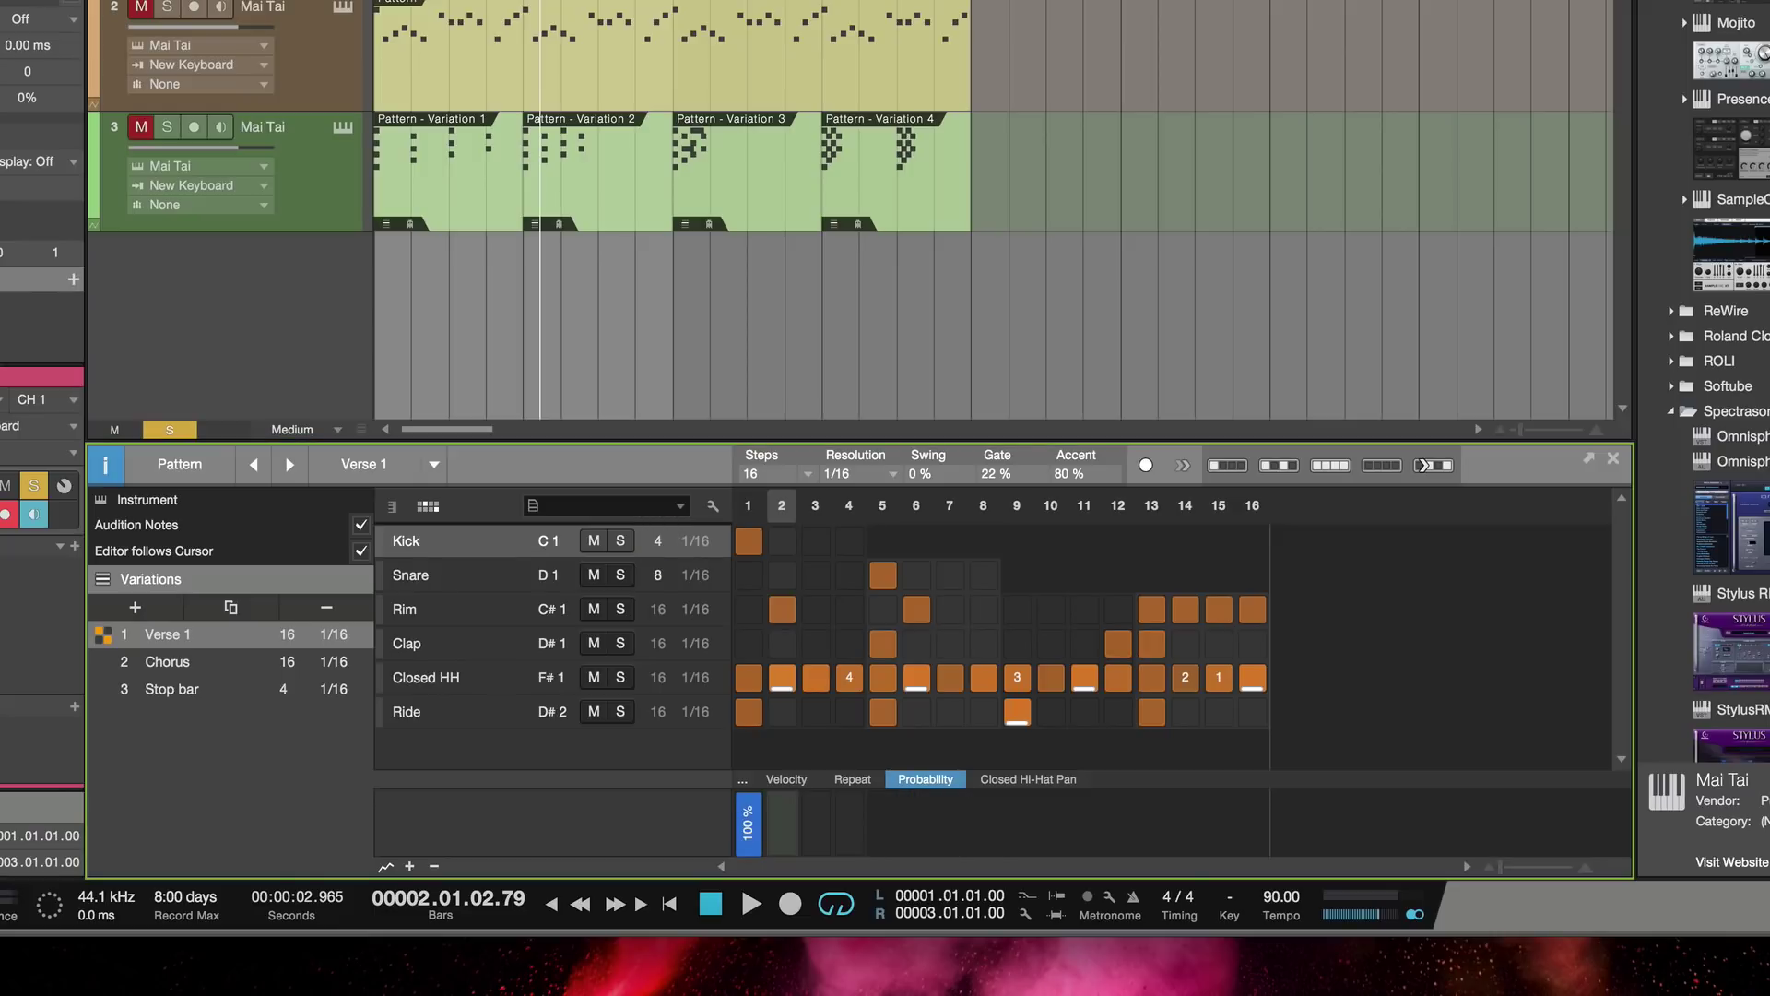
pyautogui.press('space')
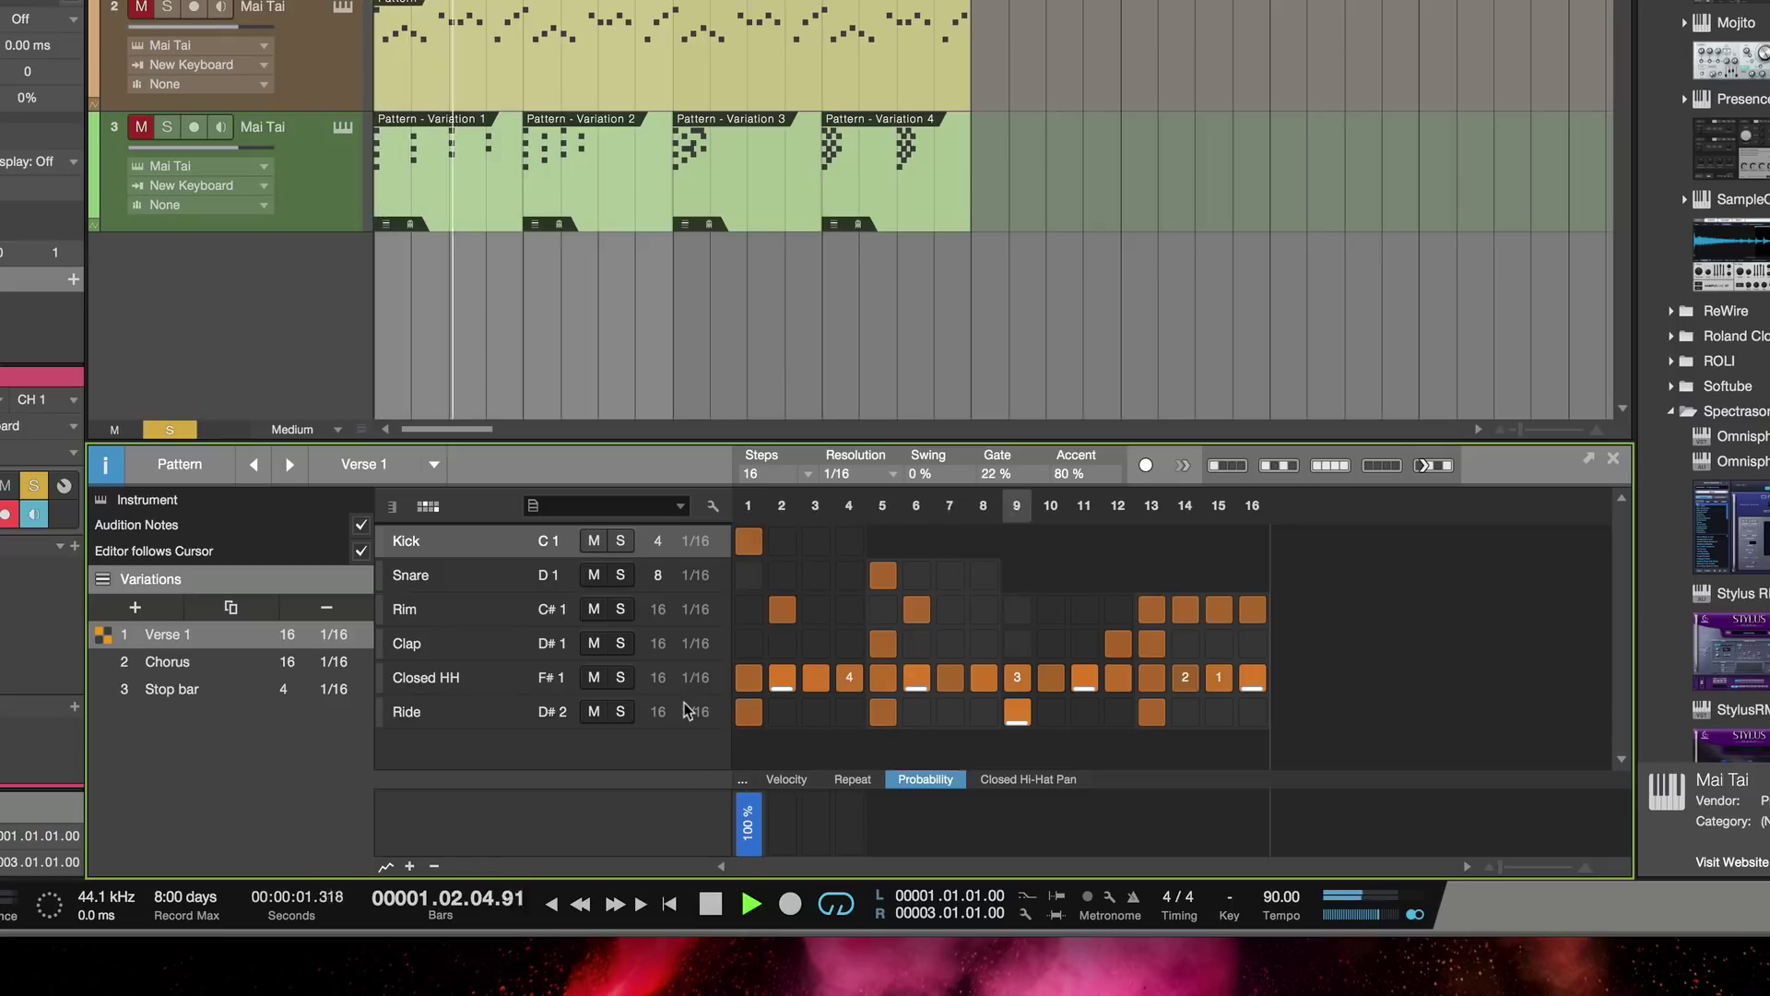
pyautogui.click(659, 541)
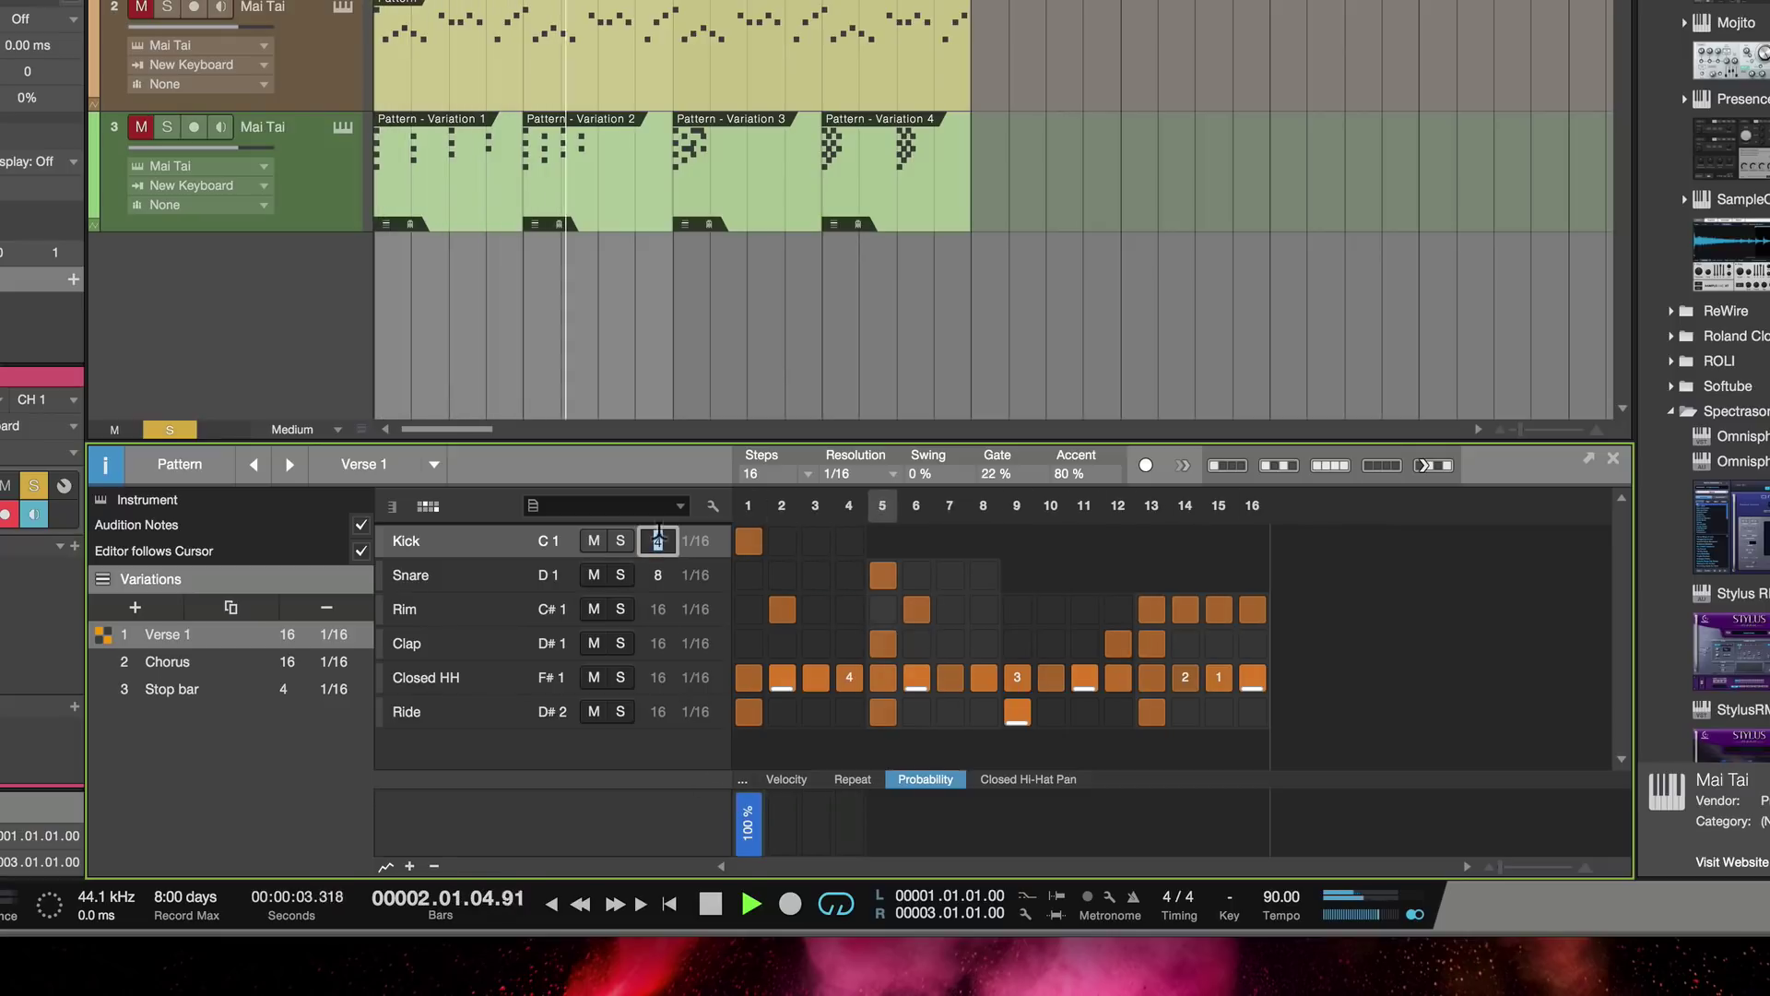
pyautogui.write('8')
pyautogui.press('Return')
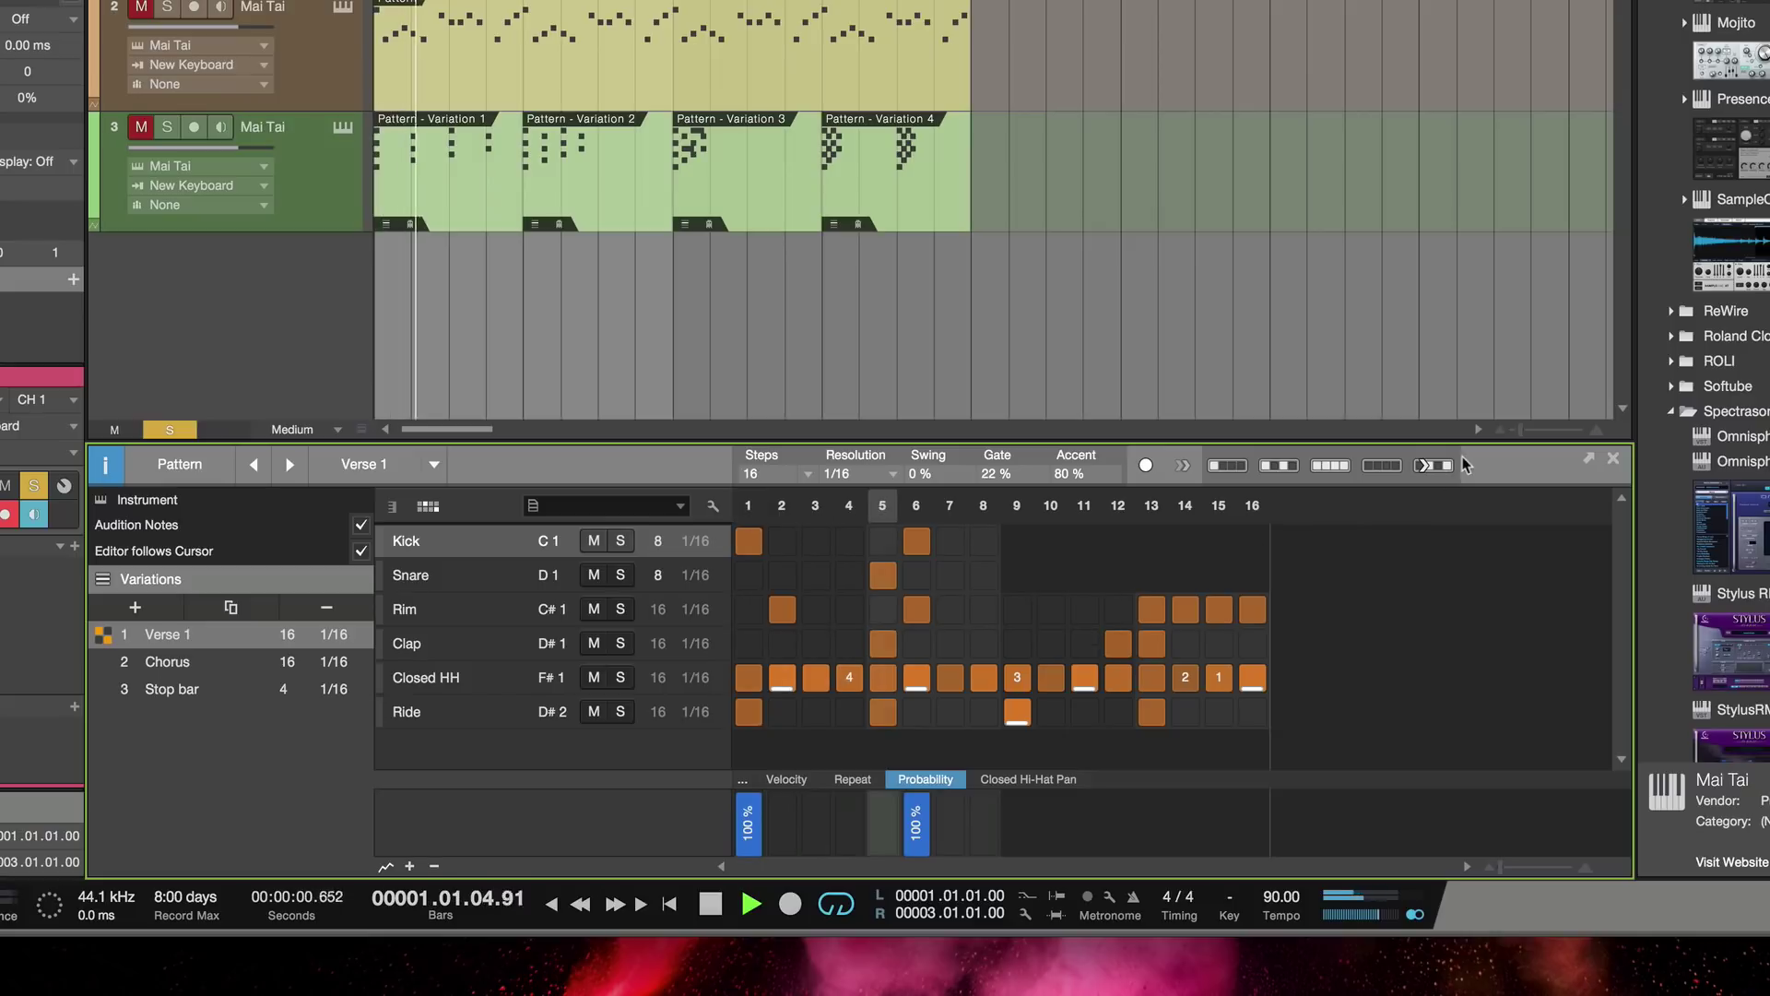
pyautogui.click(1428, 466)
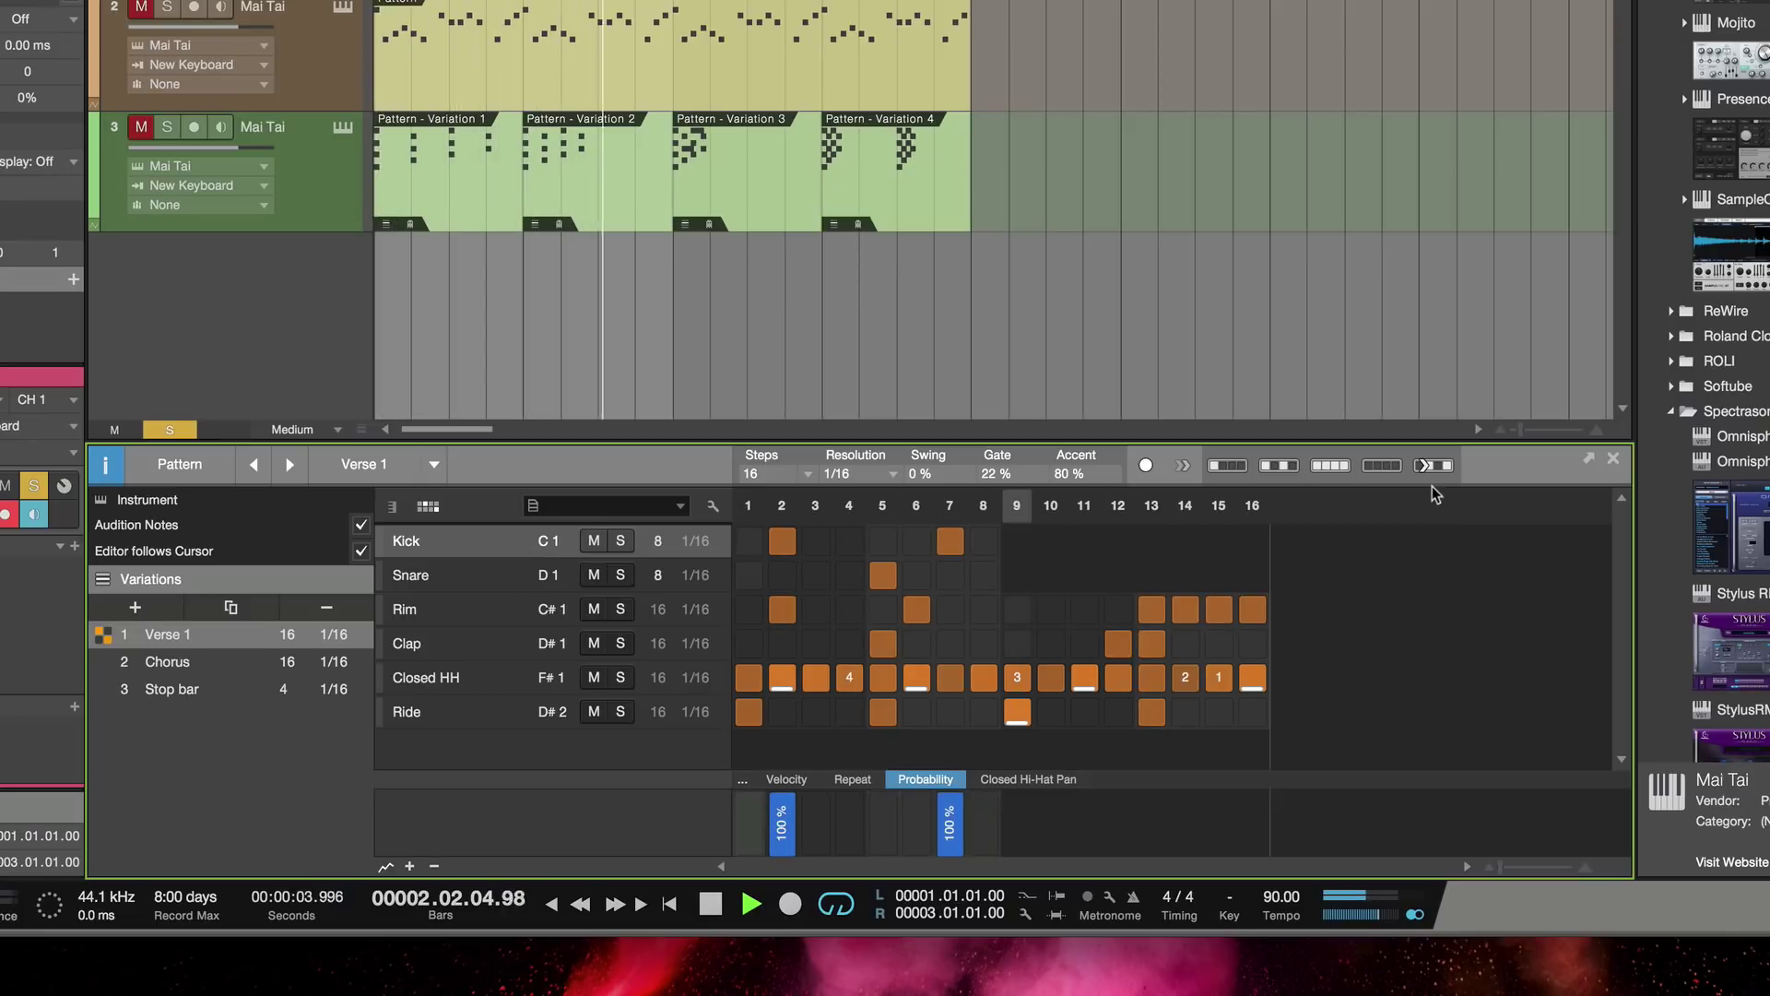
pyautogui.press('space')
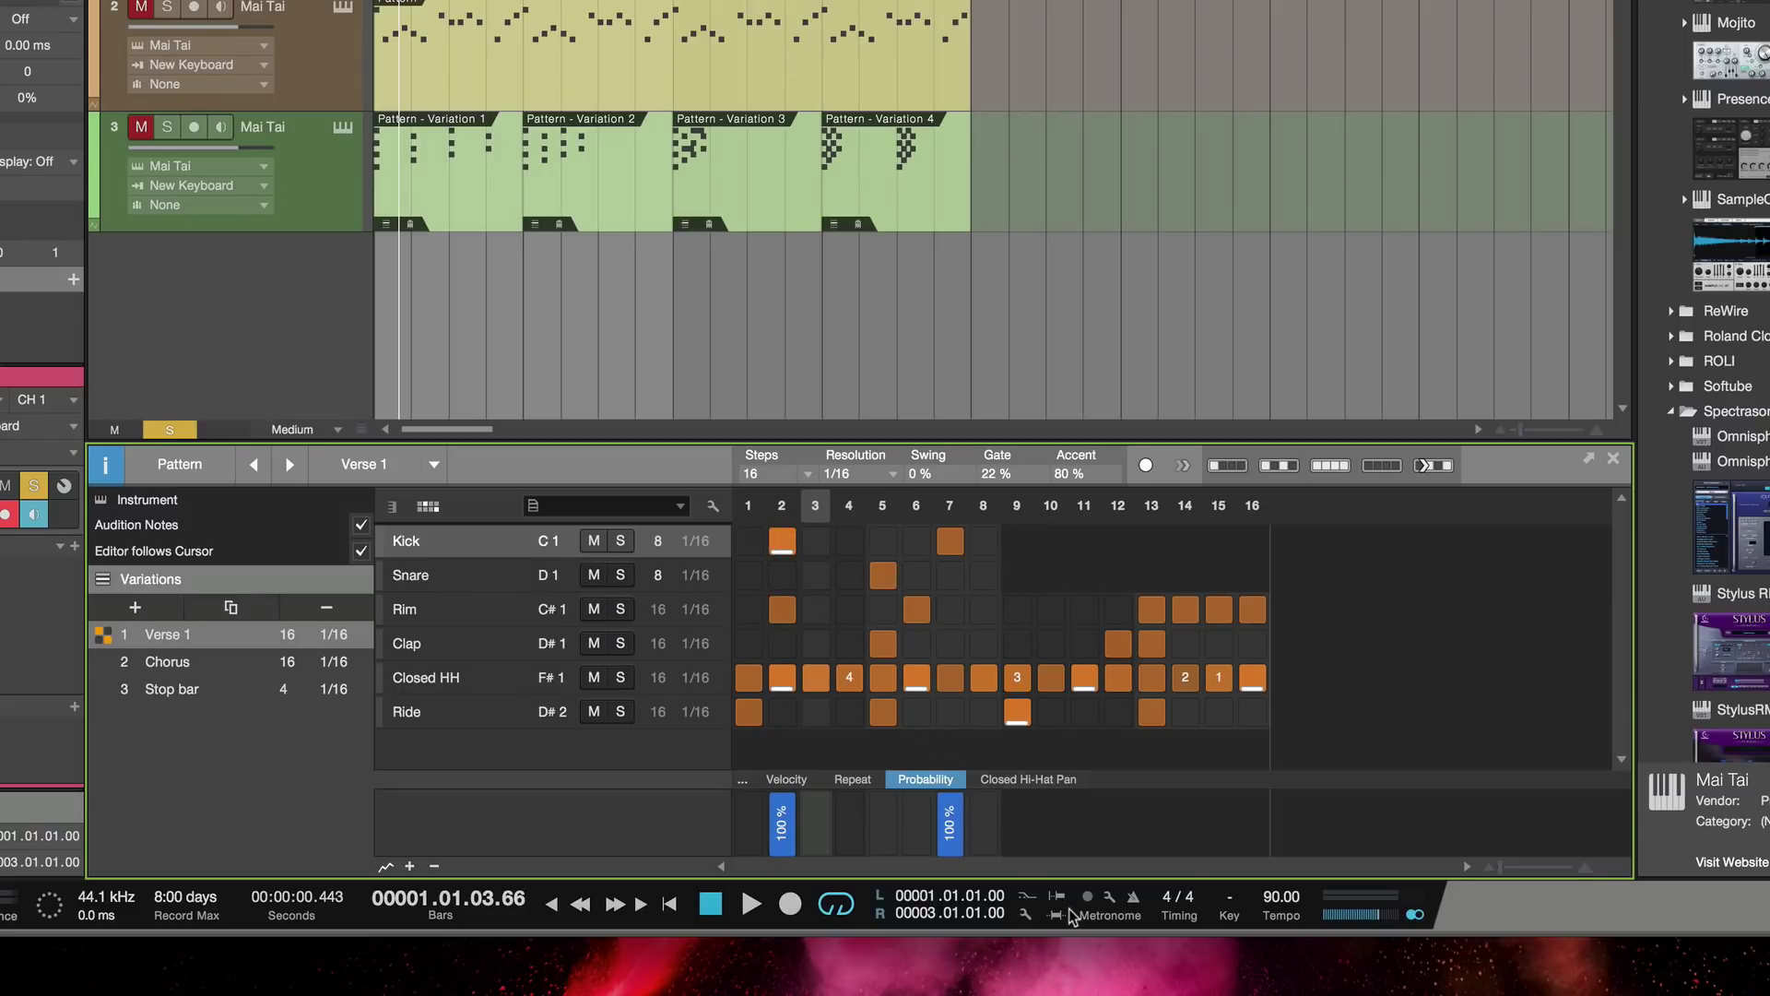
pyautogui.press('space')
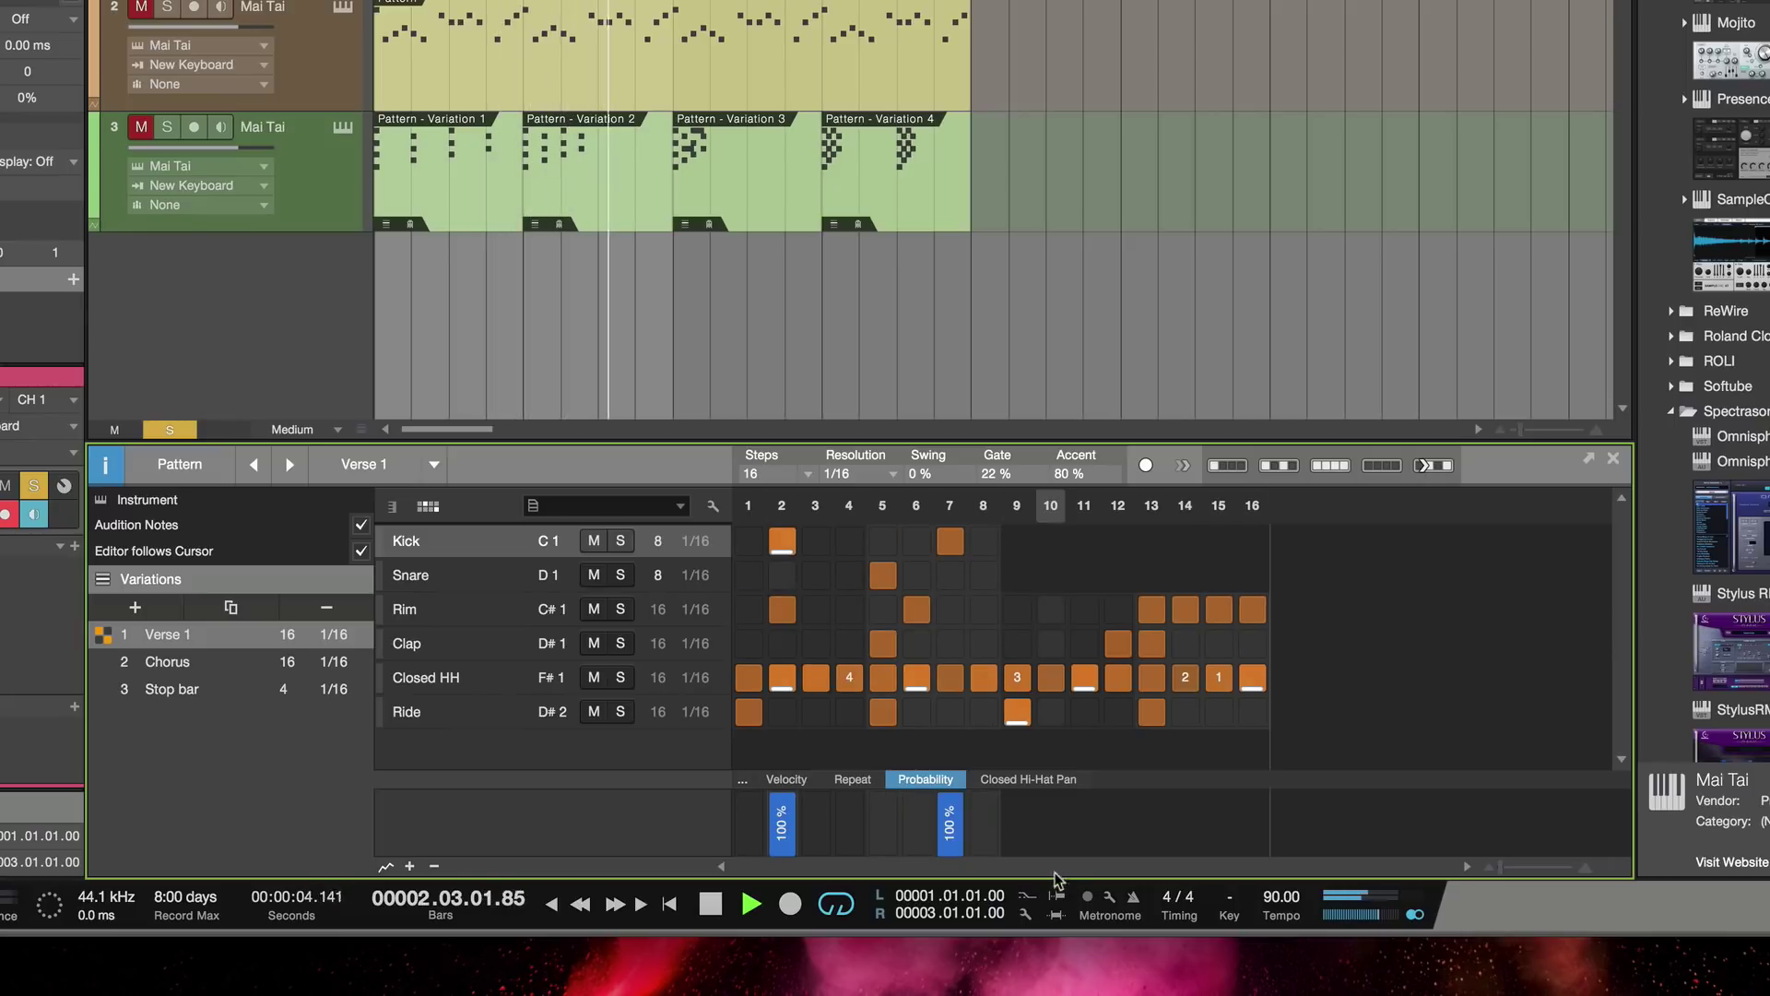
pyautogui.click(1425, 466)
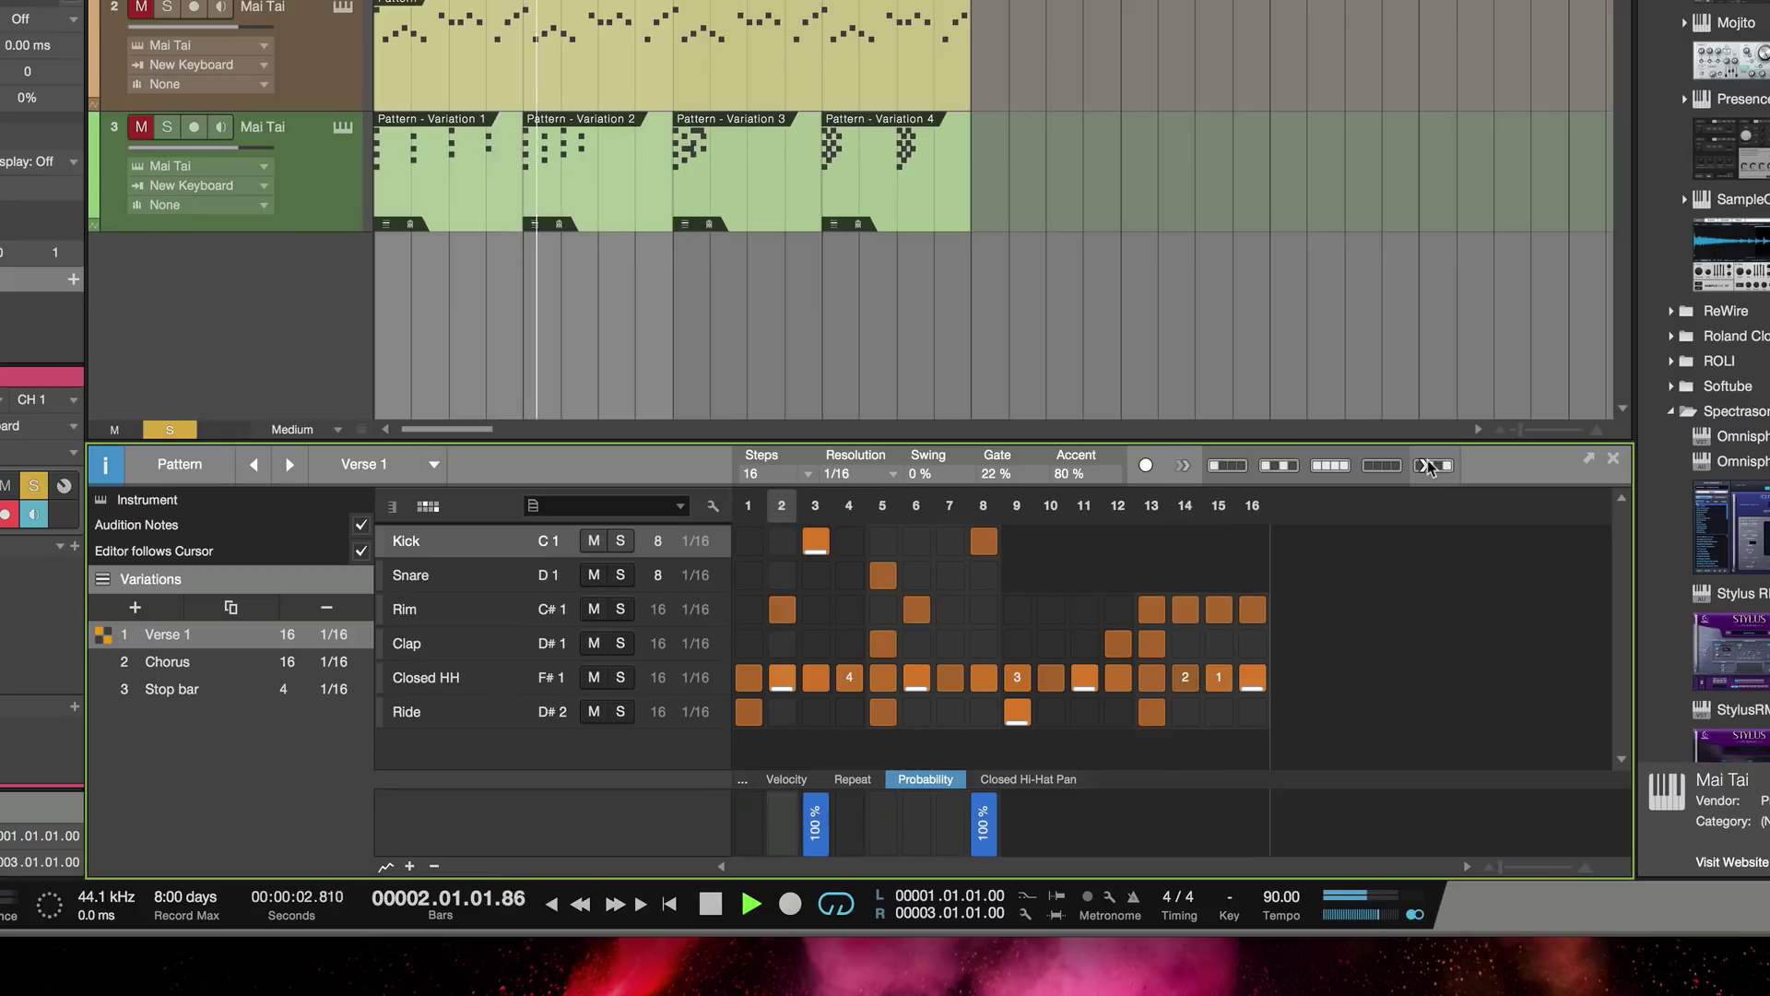
pyautogui.click(1425, 465)
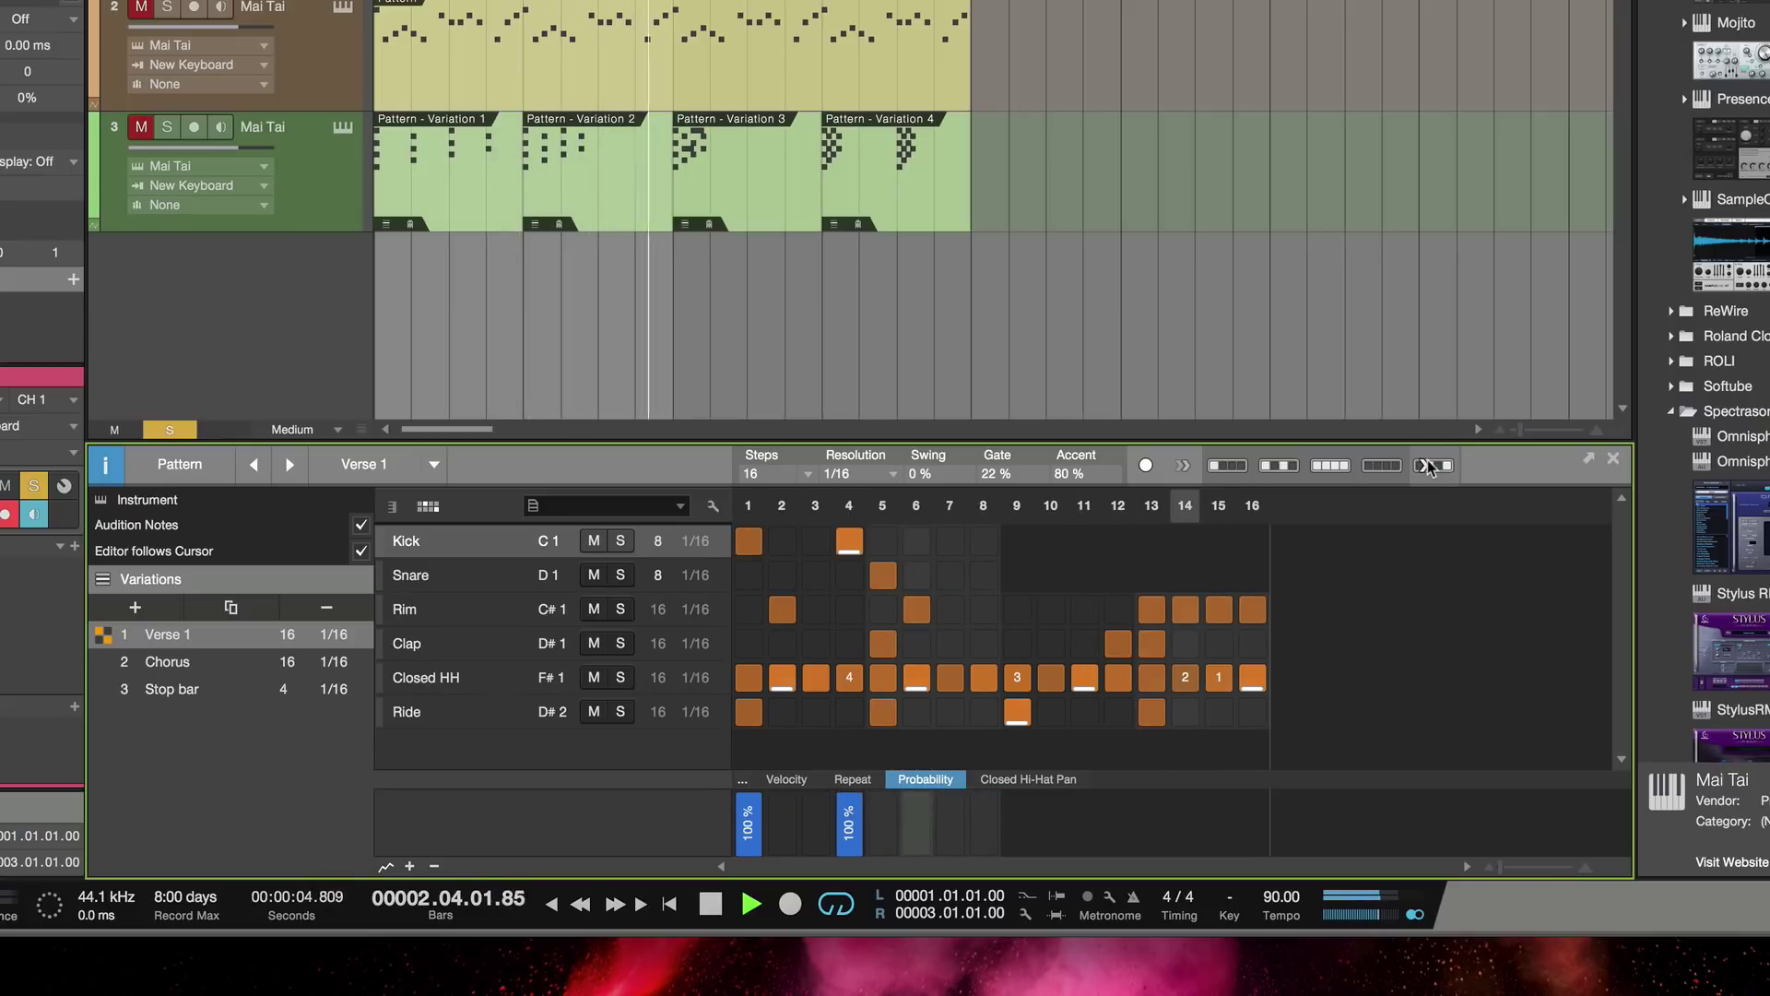
pyautogui.click(1425, 466)
pyautogui.click(1425, 466)
pyautogui.click(1424, 465)
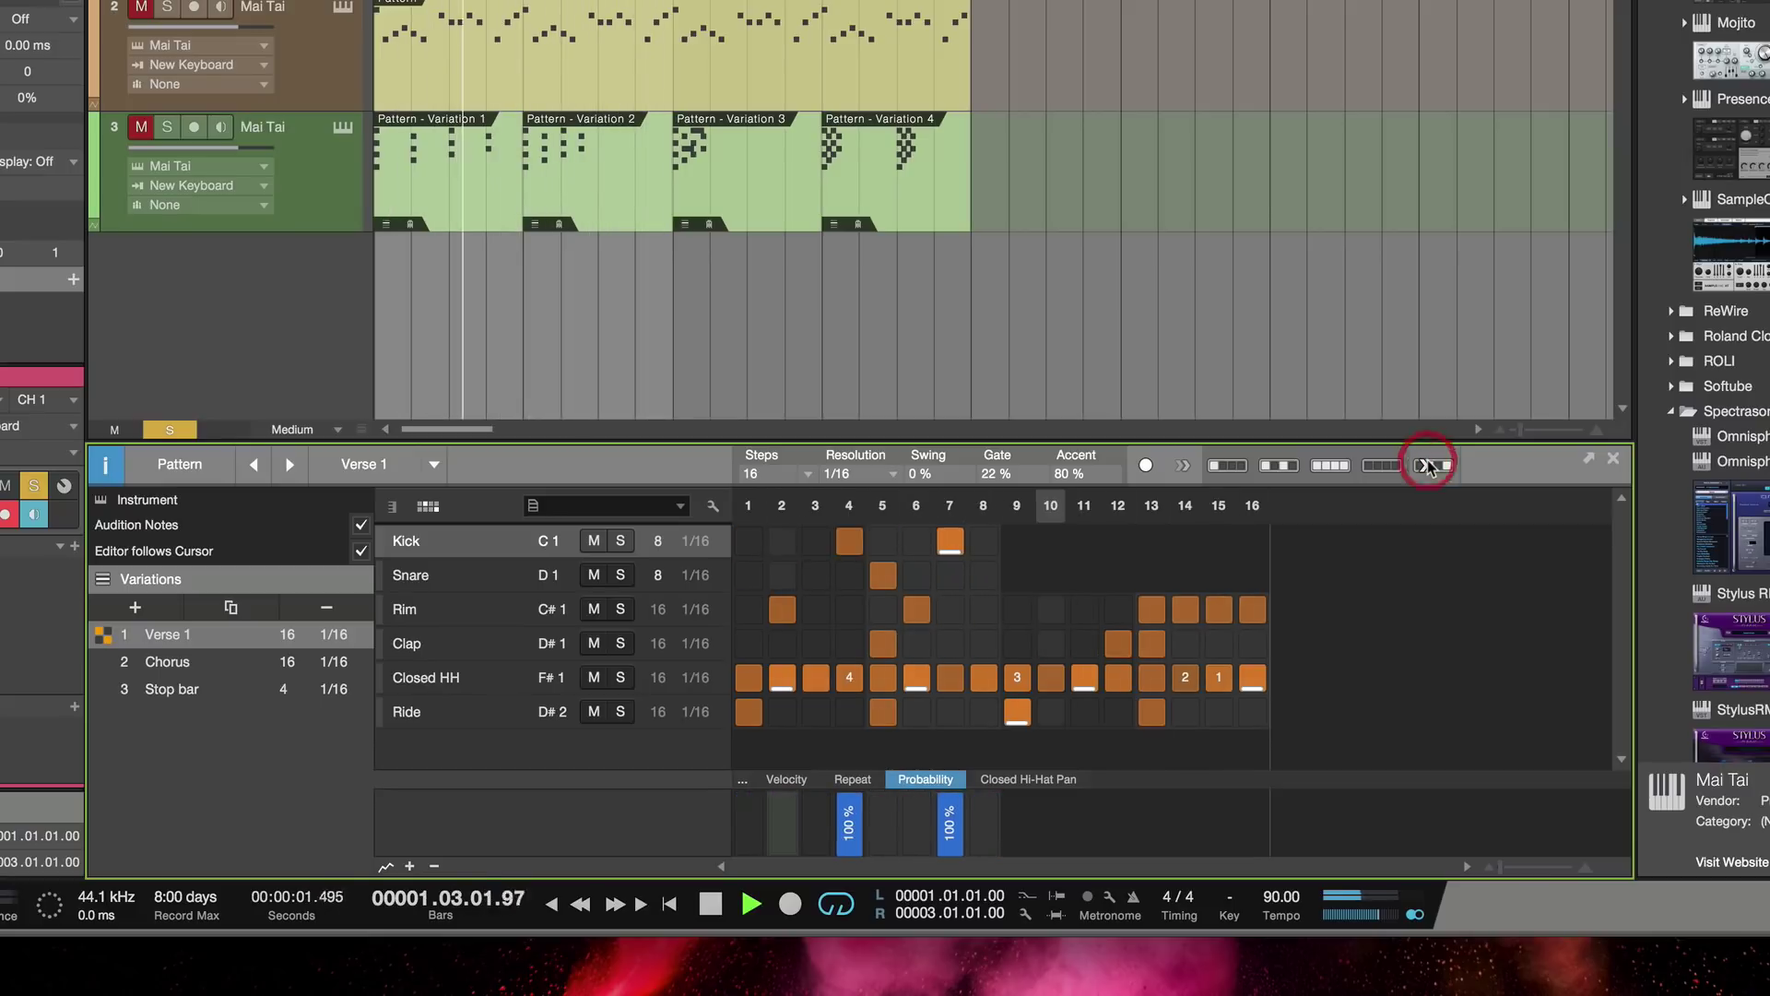
pyautogui.click(1424, 466)
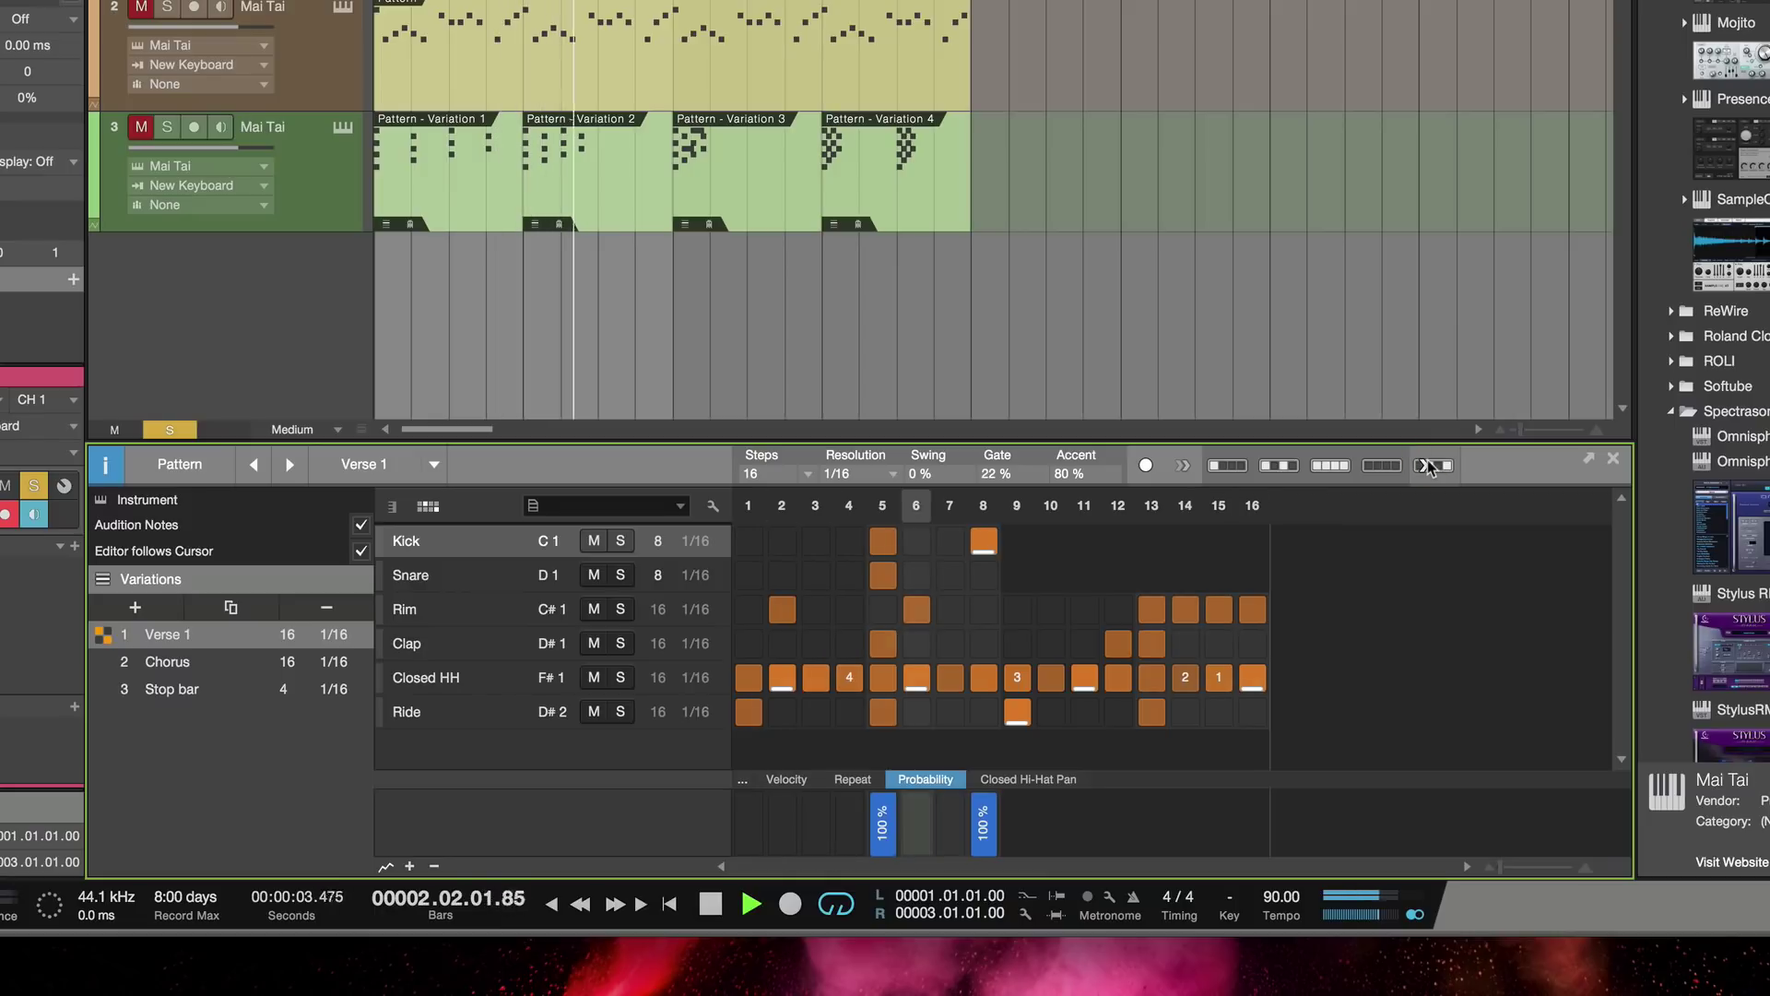
pyautogui.click(1425, 466)
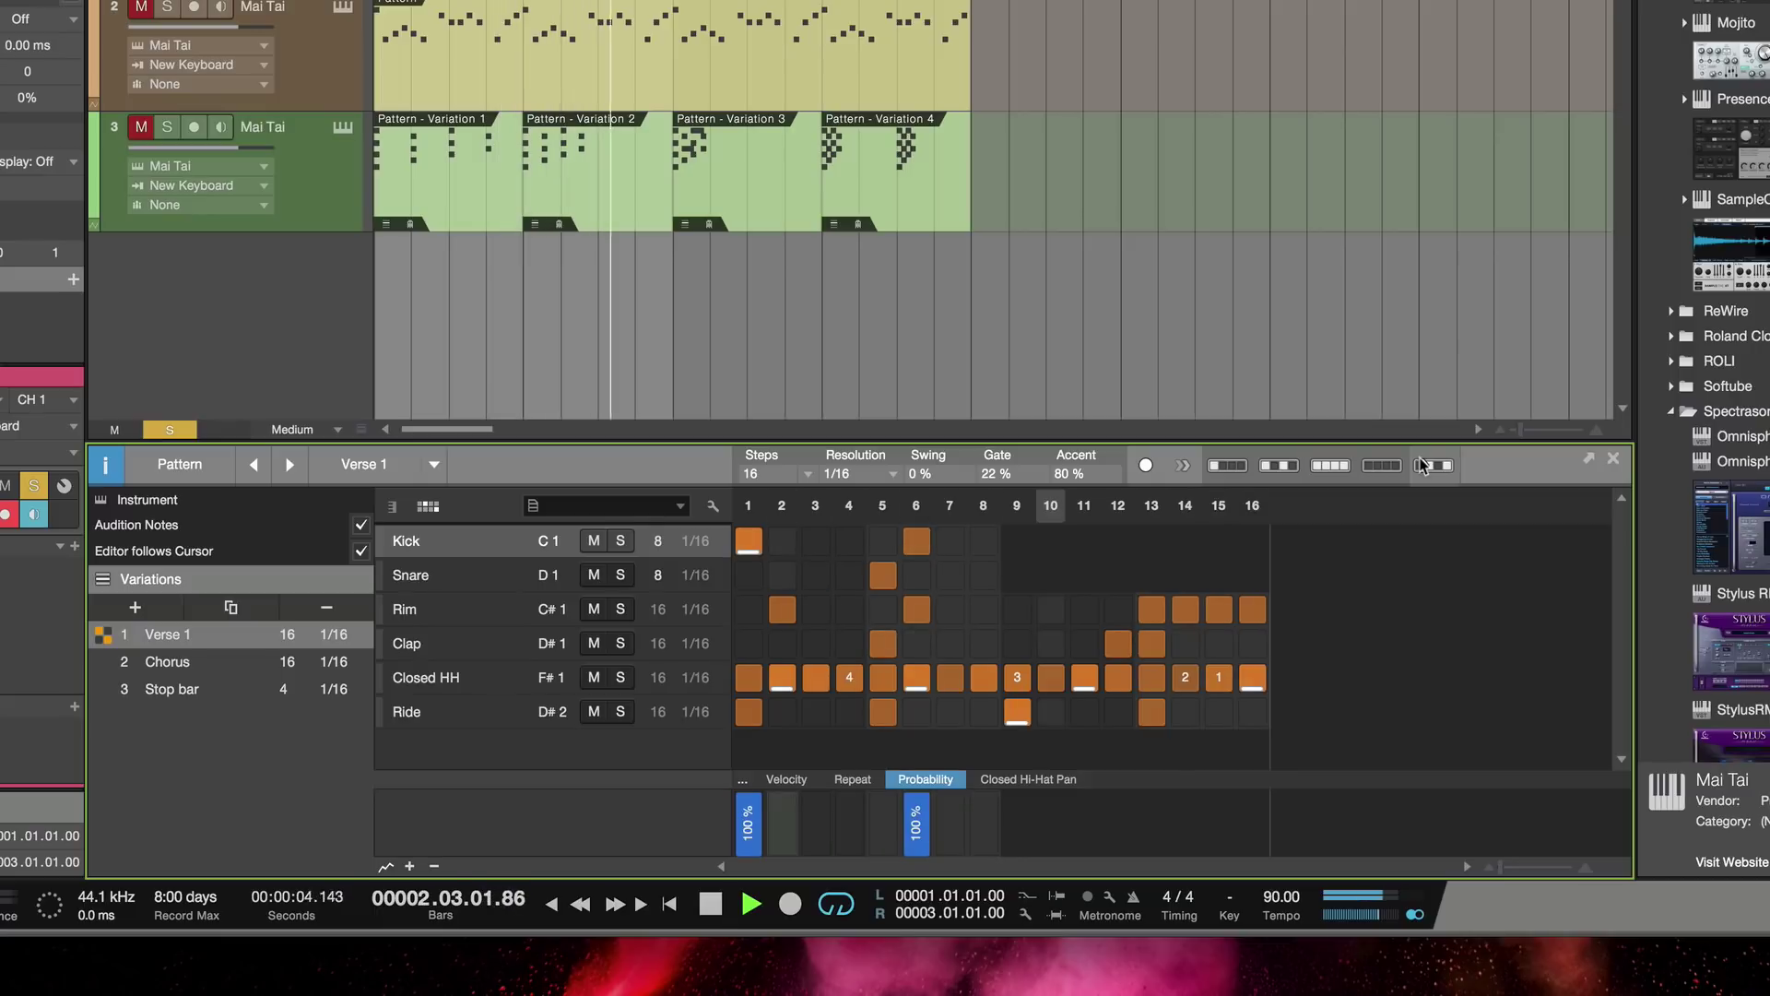
# Stop playback and solo the Closed HH row of the Verse 1 pattern
pyautogui.press('space')
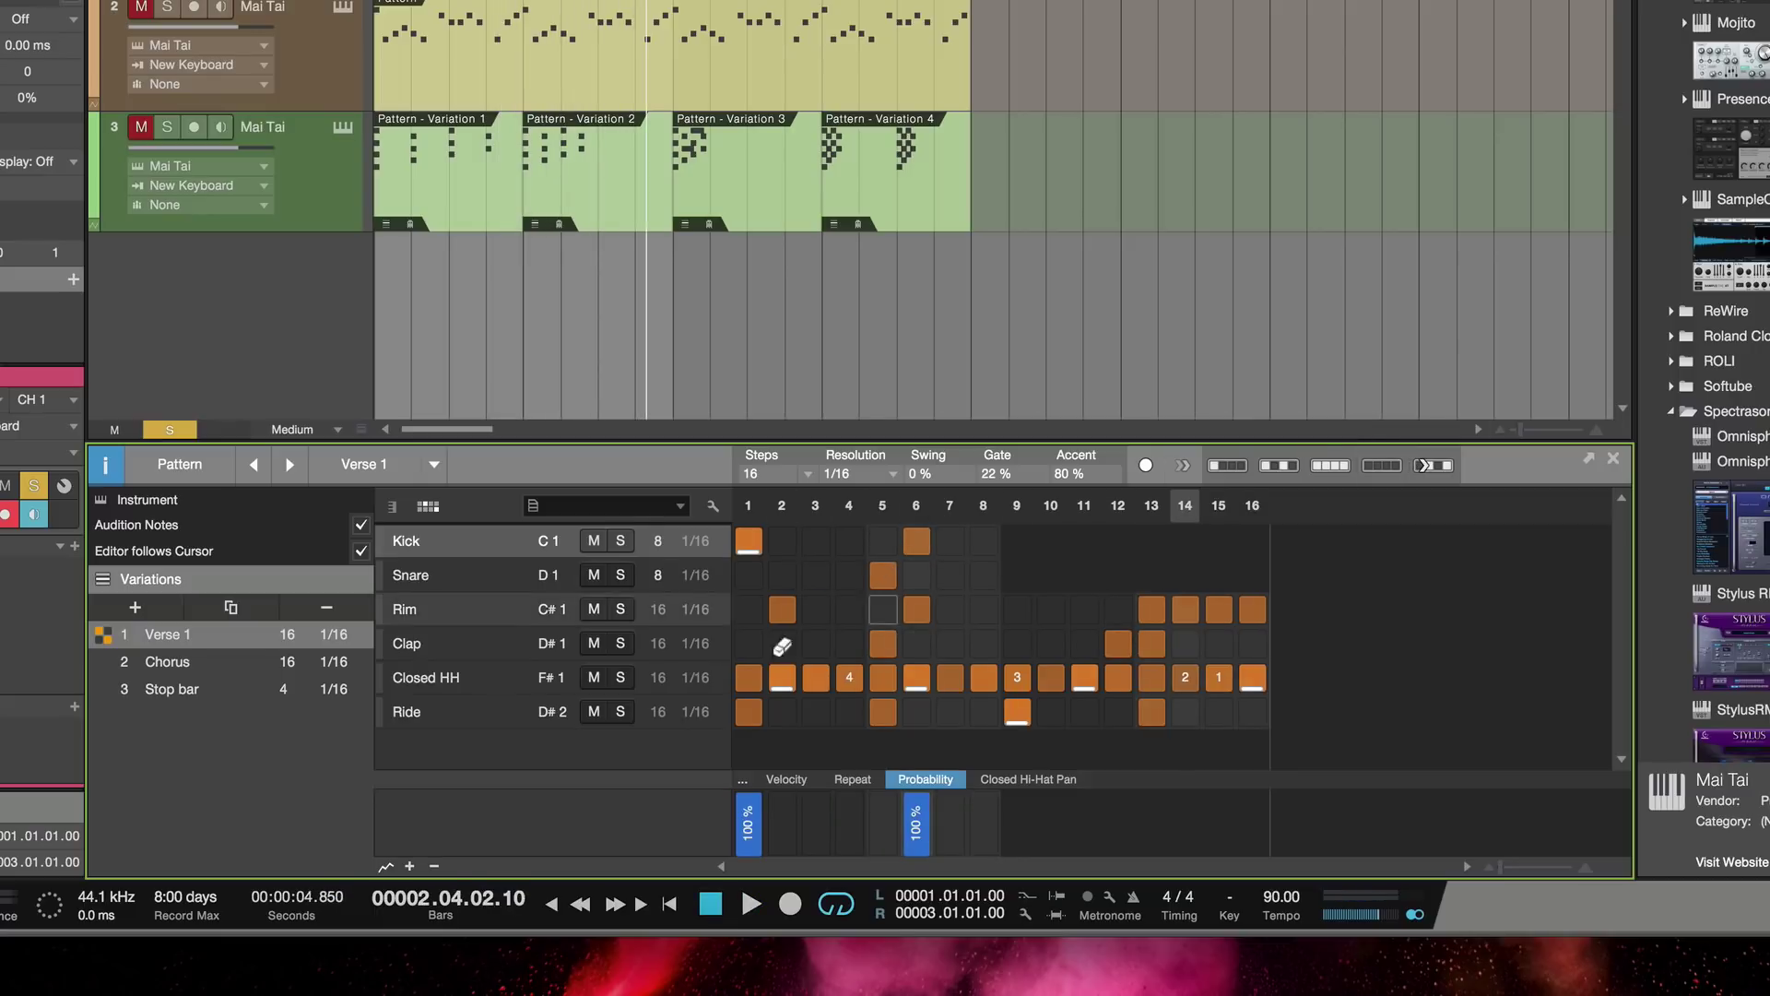
pyautogui.click(487, 679)
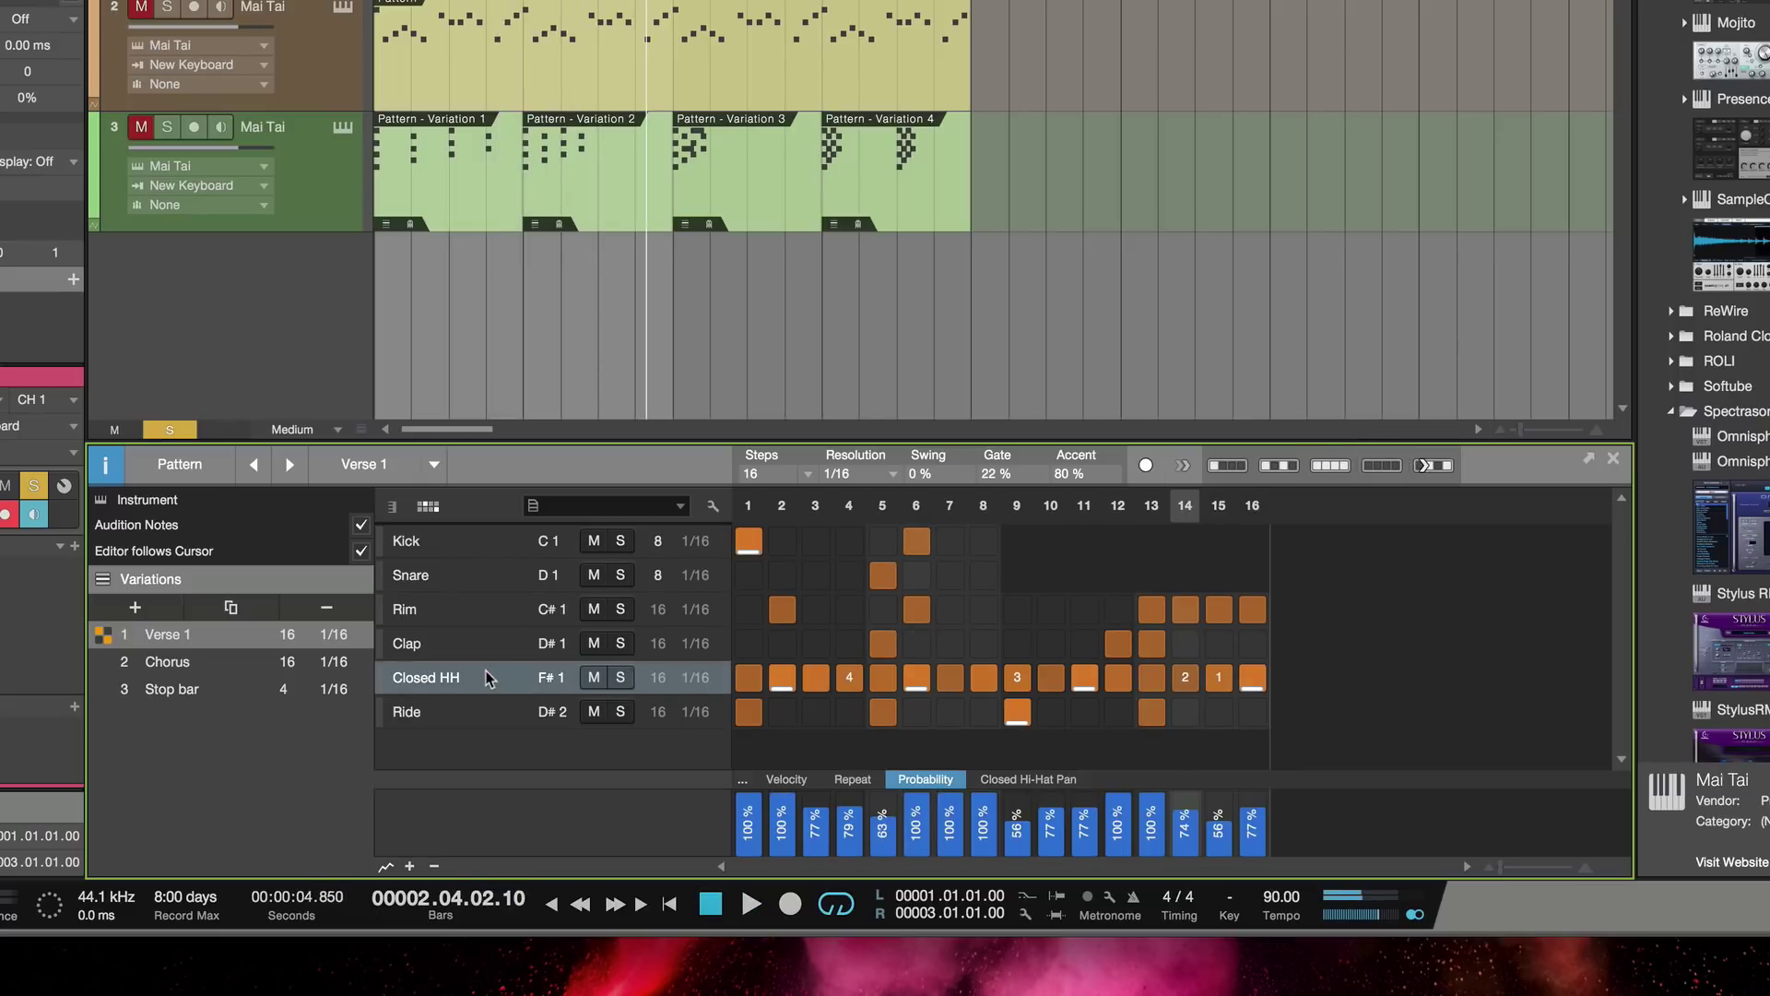
pyautogui.click(621, 678)
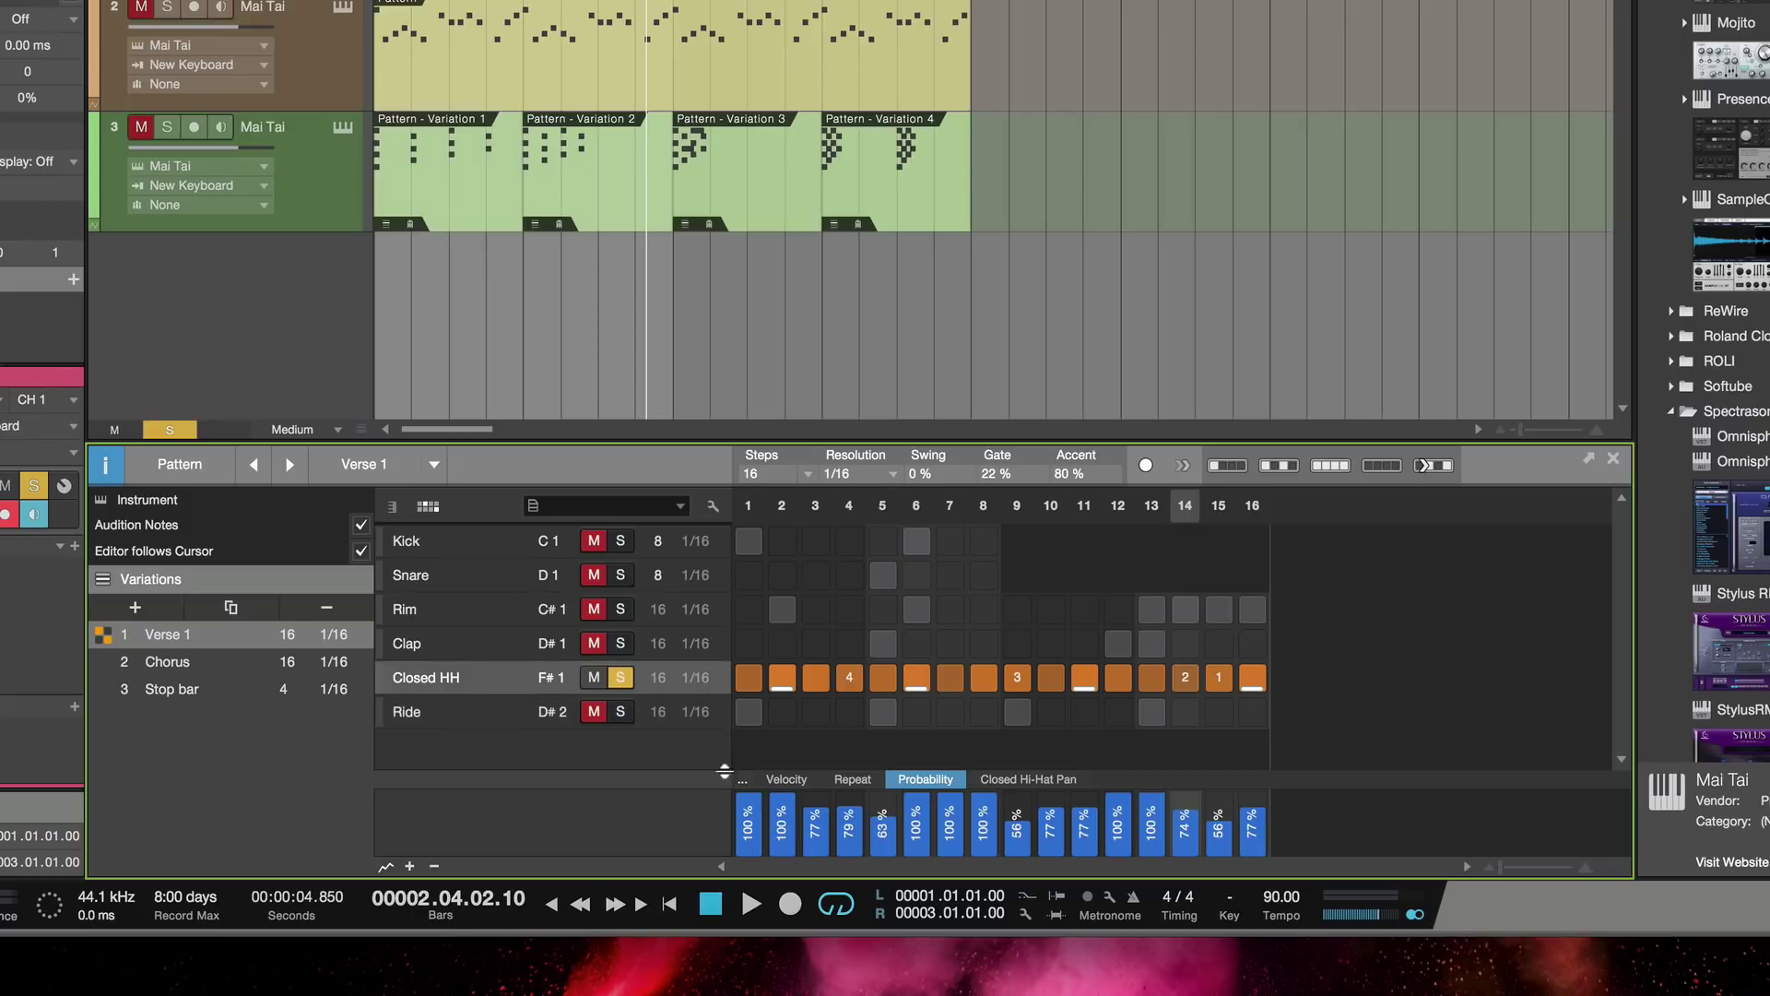
pyautogui.click(917, 712)
# Audition the soloed hi-hats with velocities shown, then display their repeat values (4, 3, 2, 1)
pyautogui.click(810, 781)
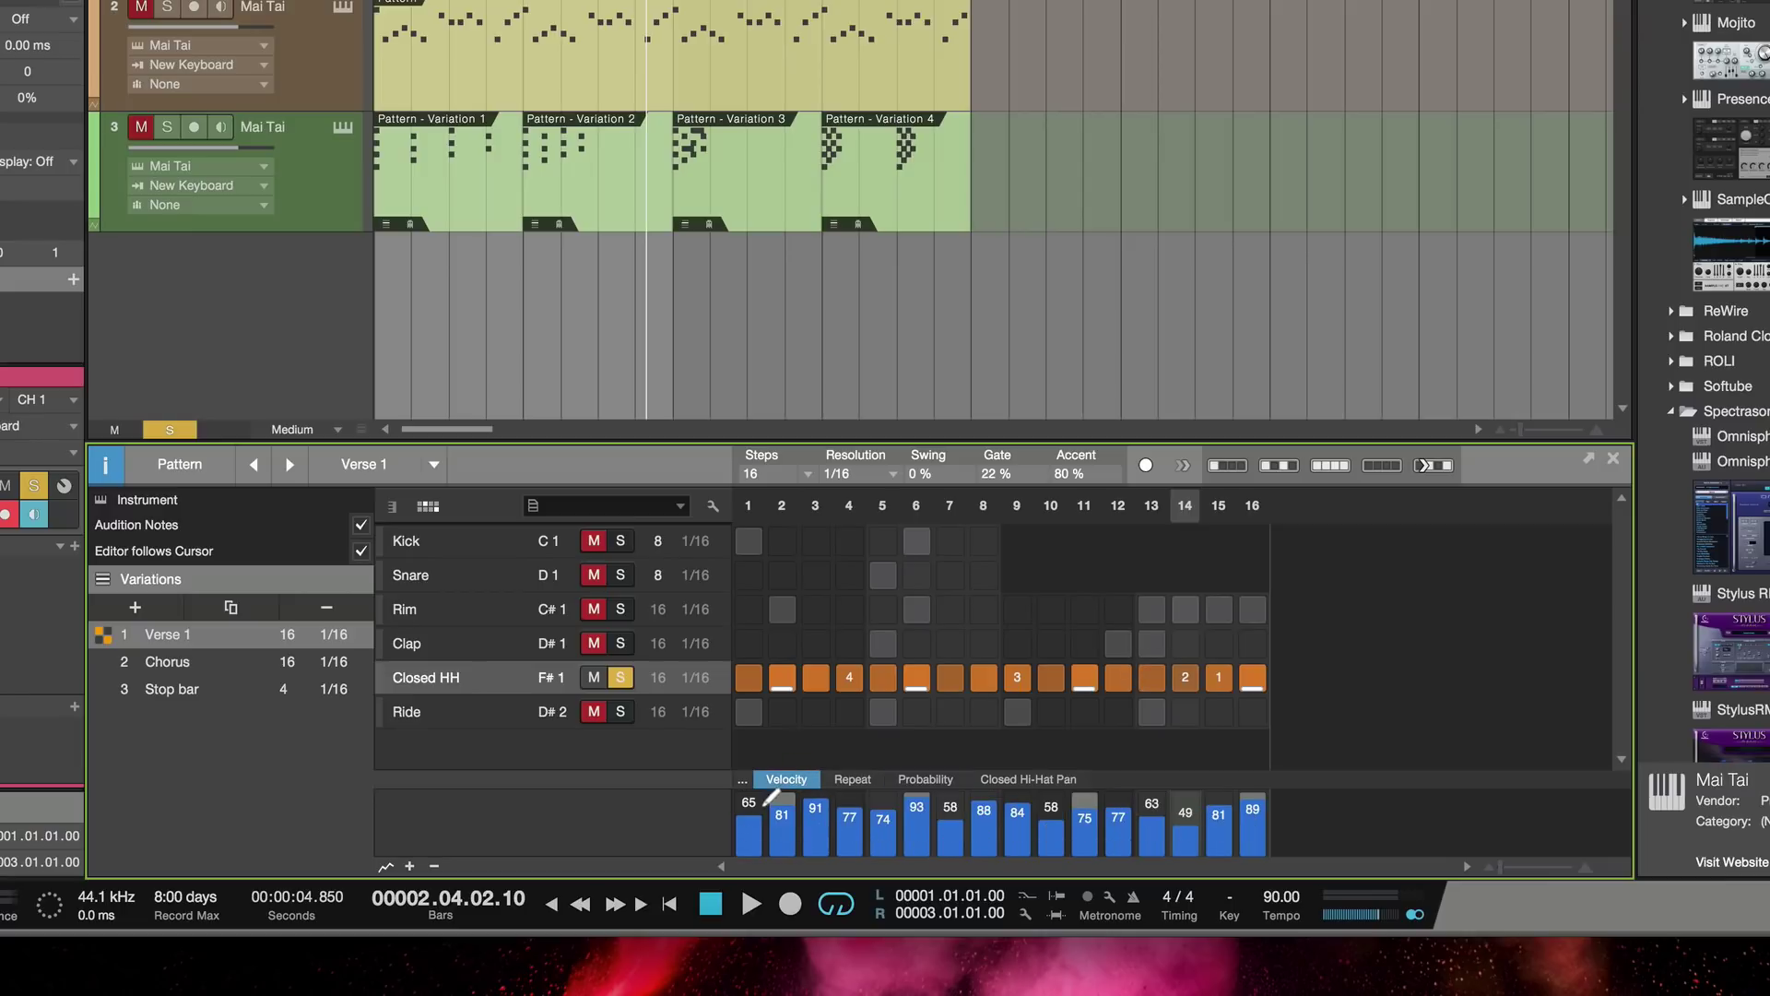
pyautogui.press('space')
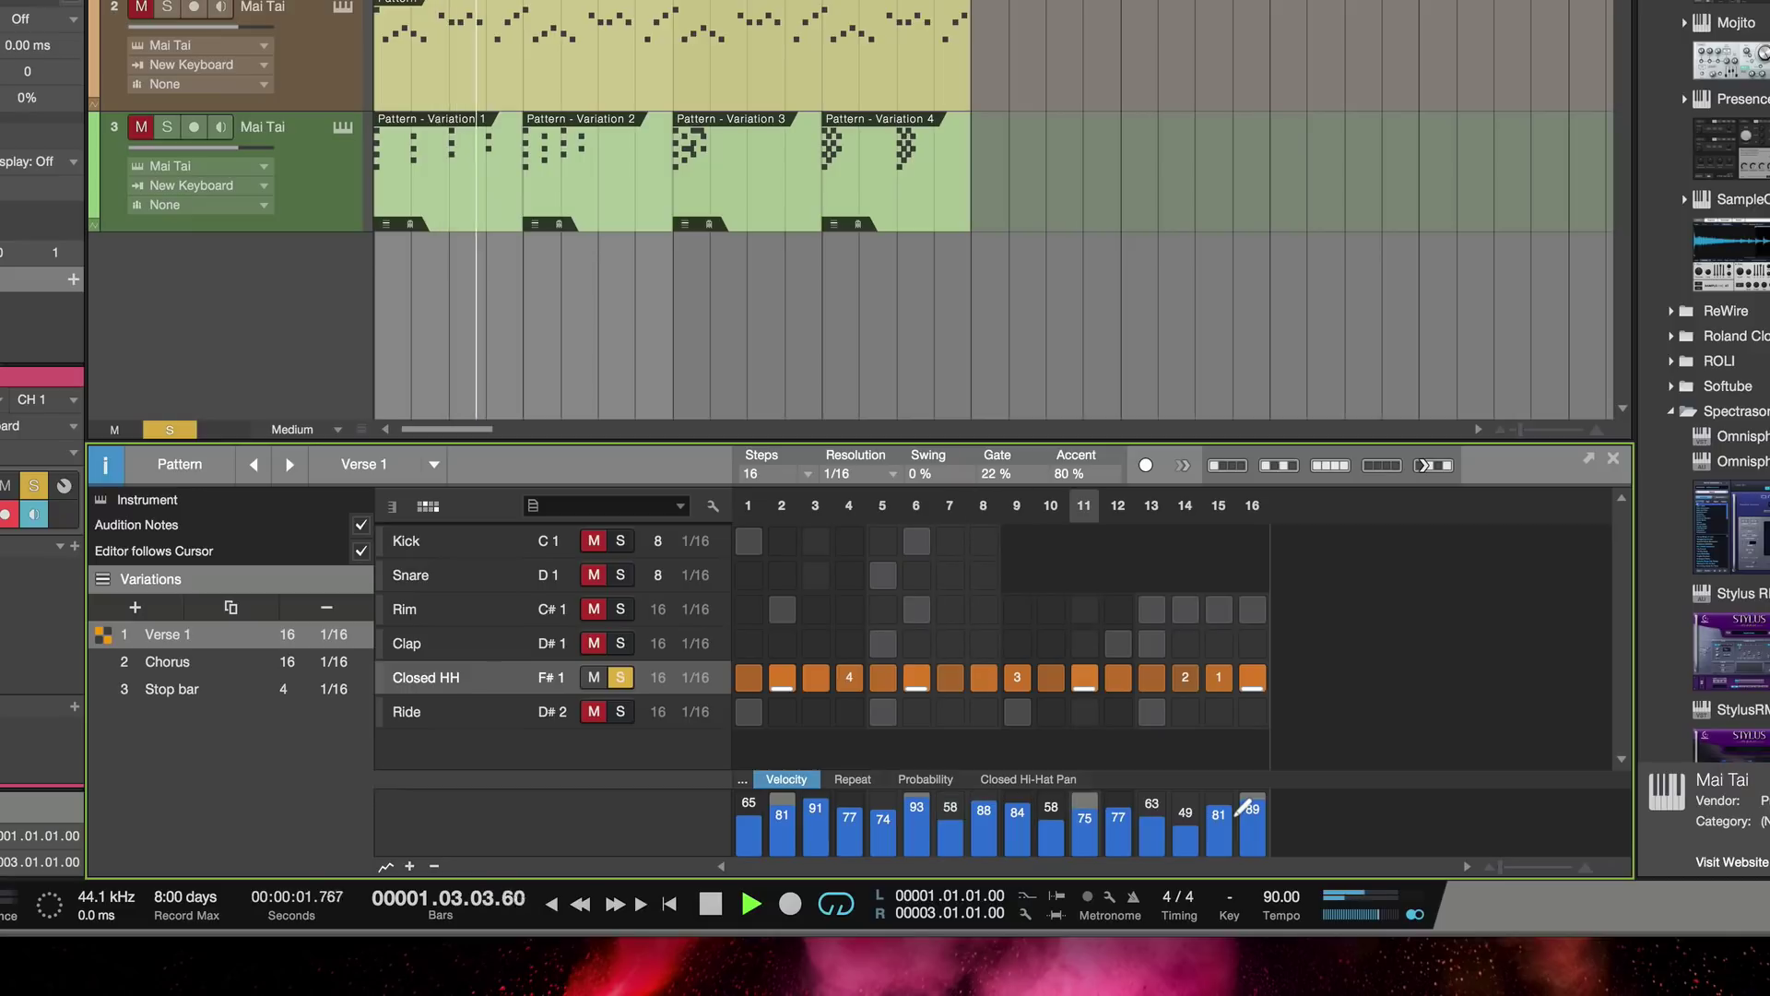
pyautogui.press('space')
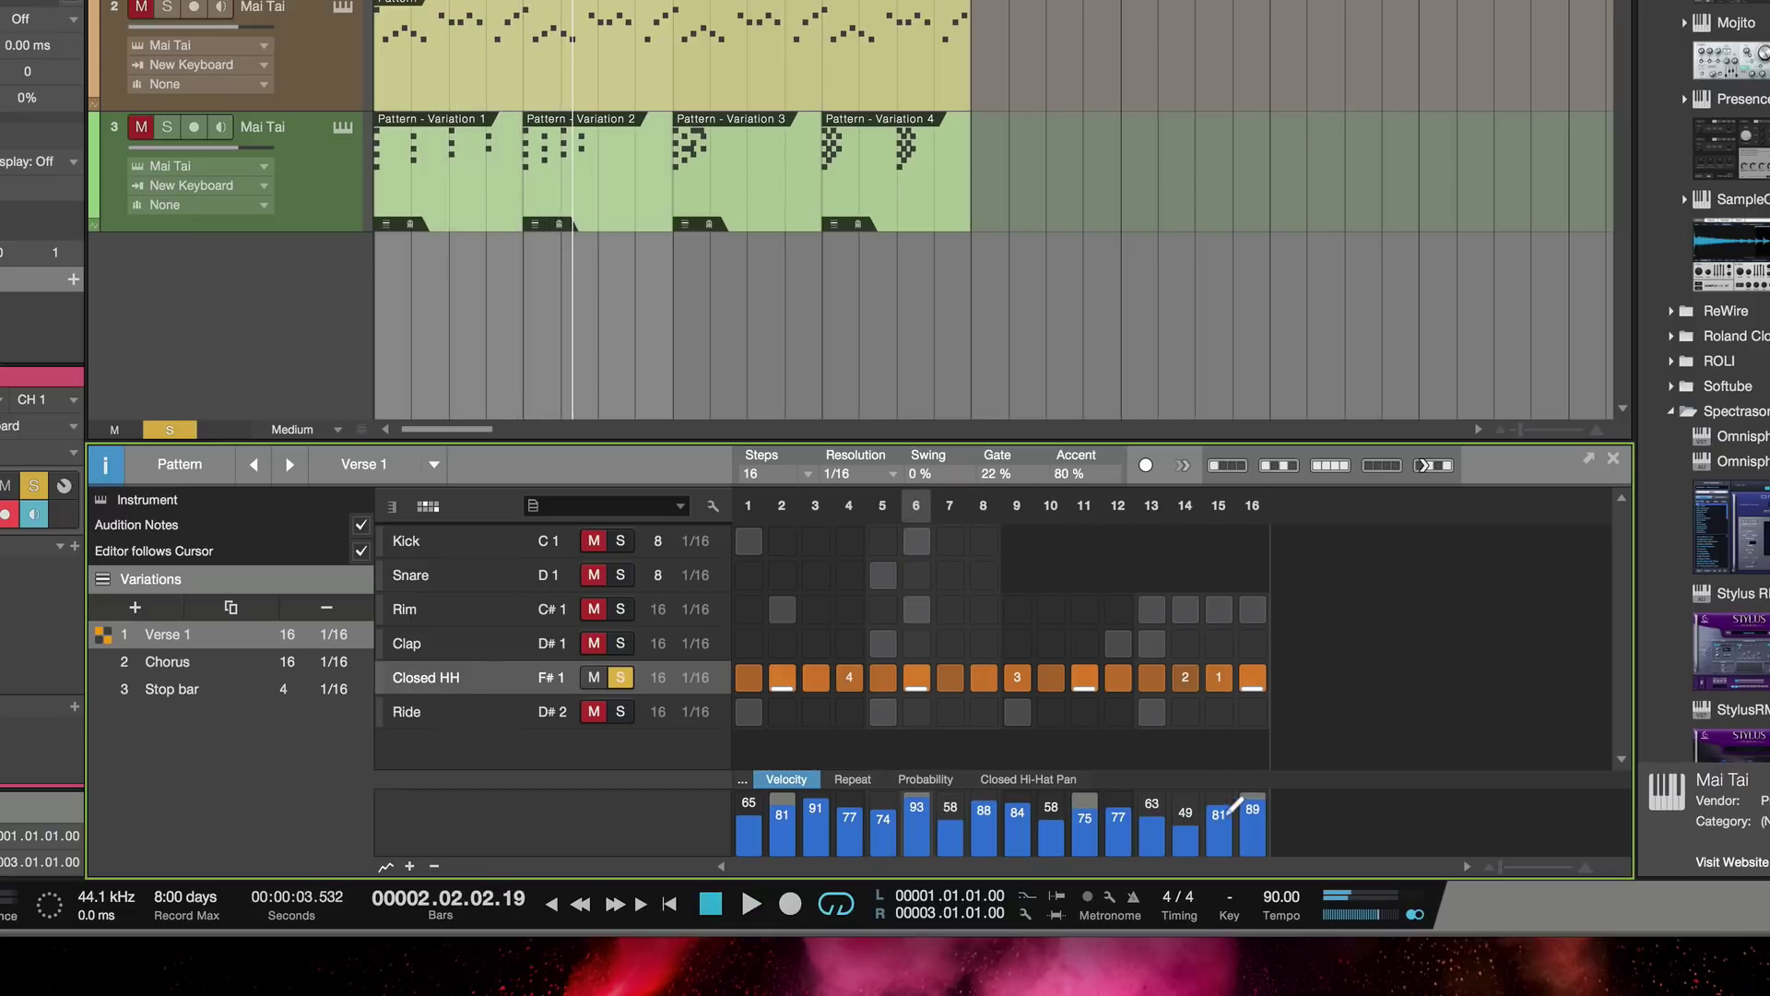
pyautogui.click(854, 781)
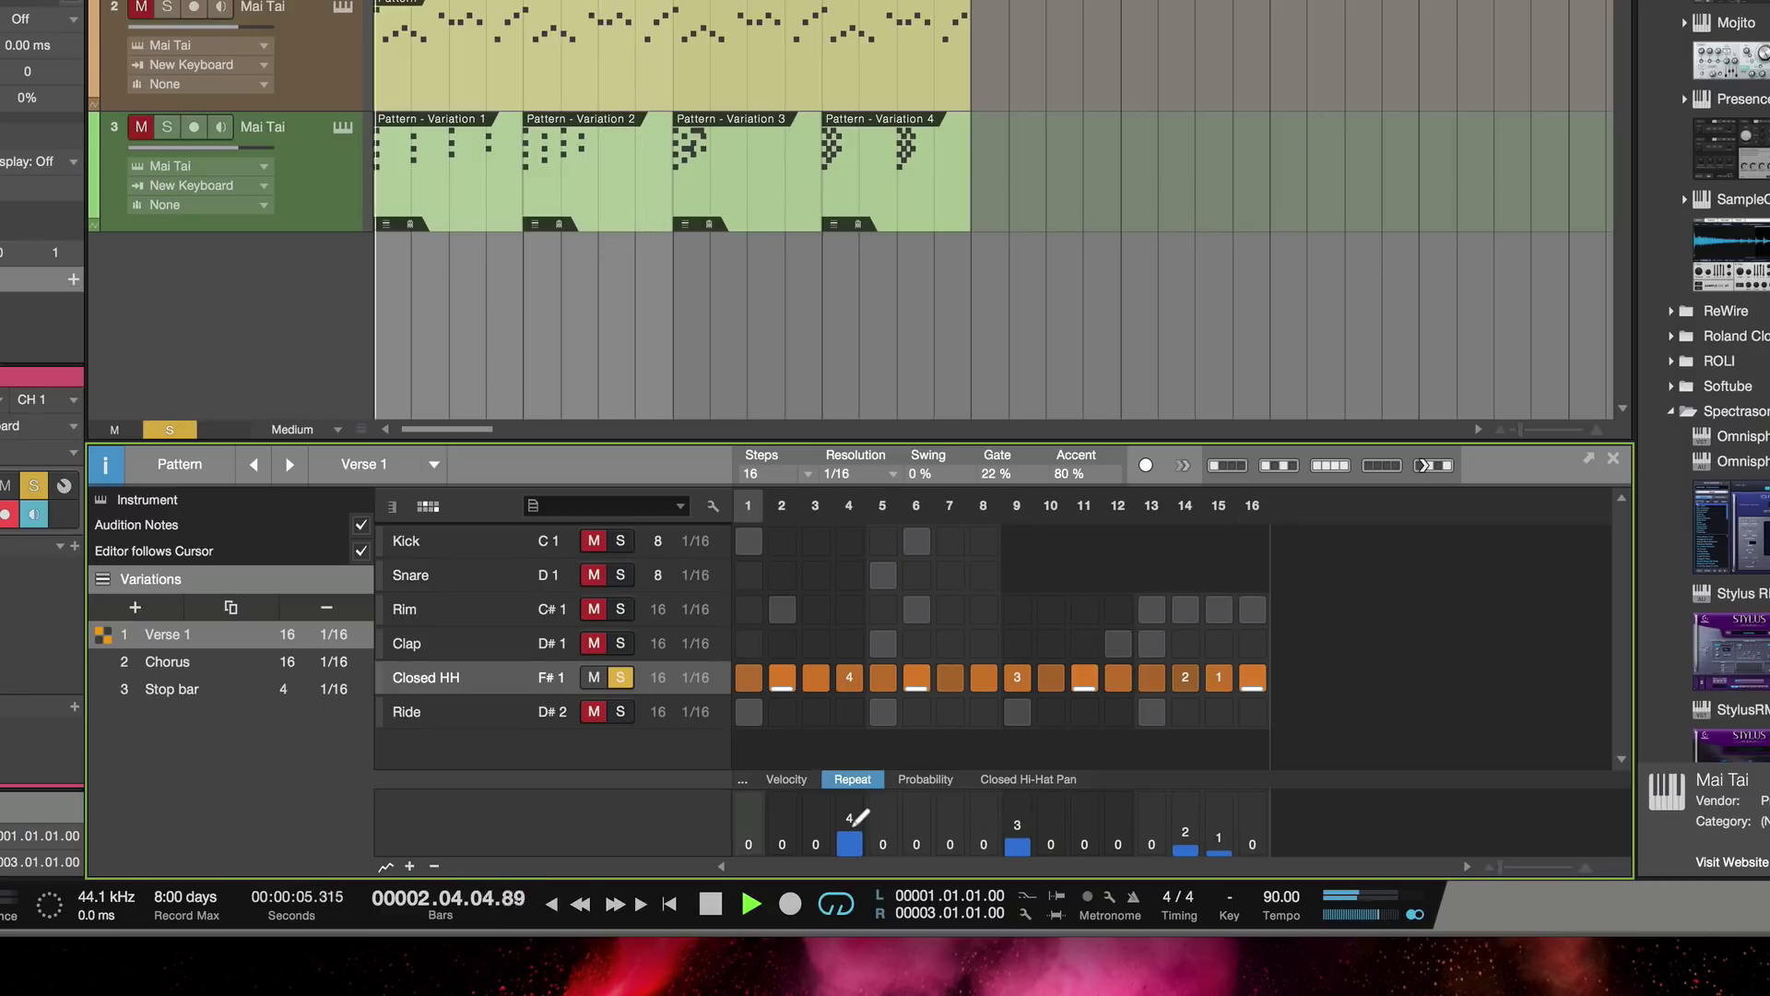
# Set Closed HH step probabilities for steps 4 and 9 to 28% and 39%, then audition
pyautogui.click(915, 782)
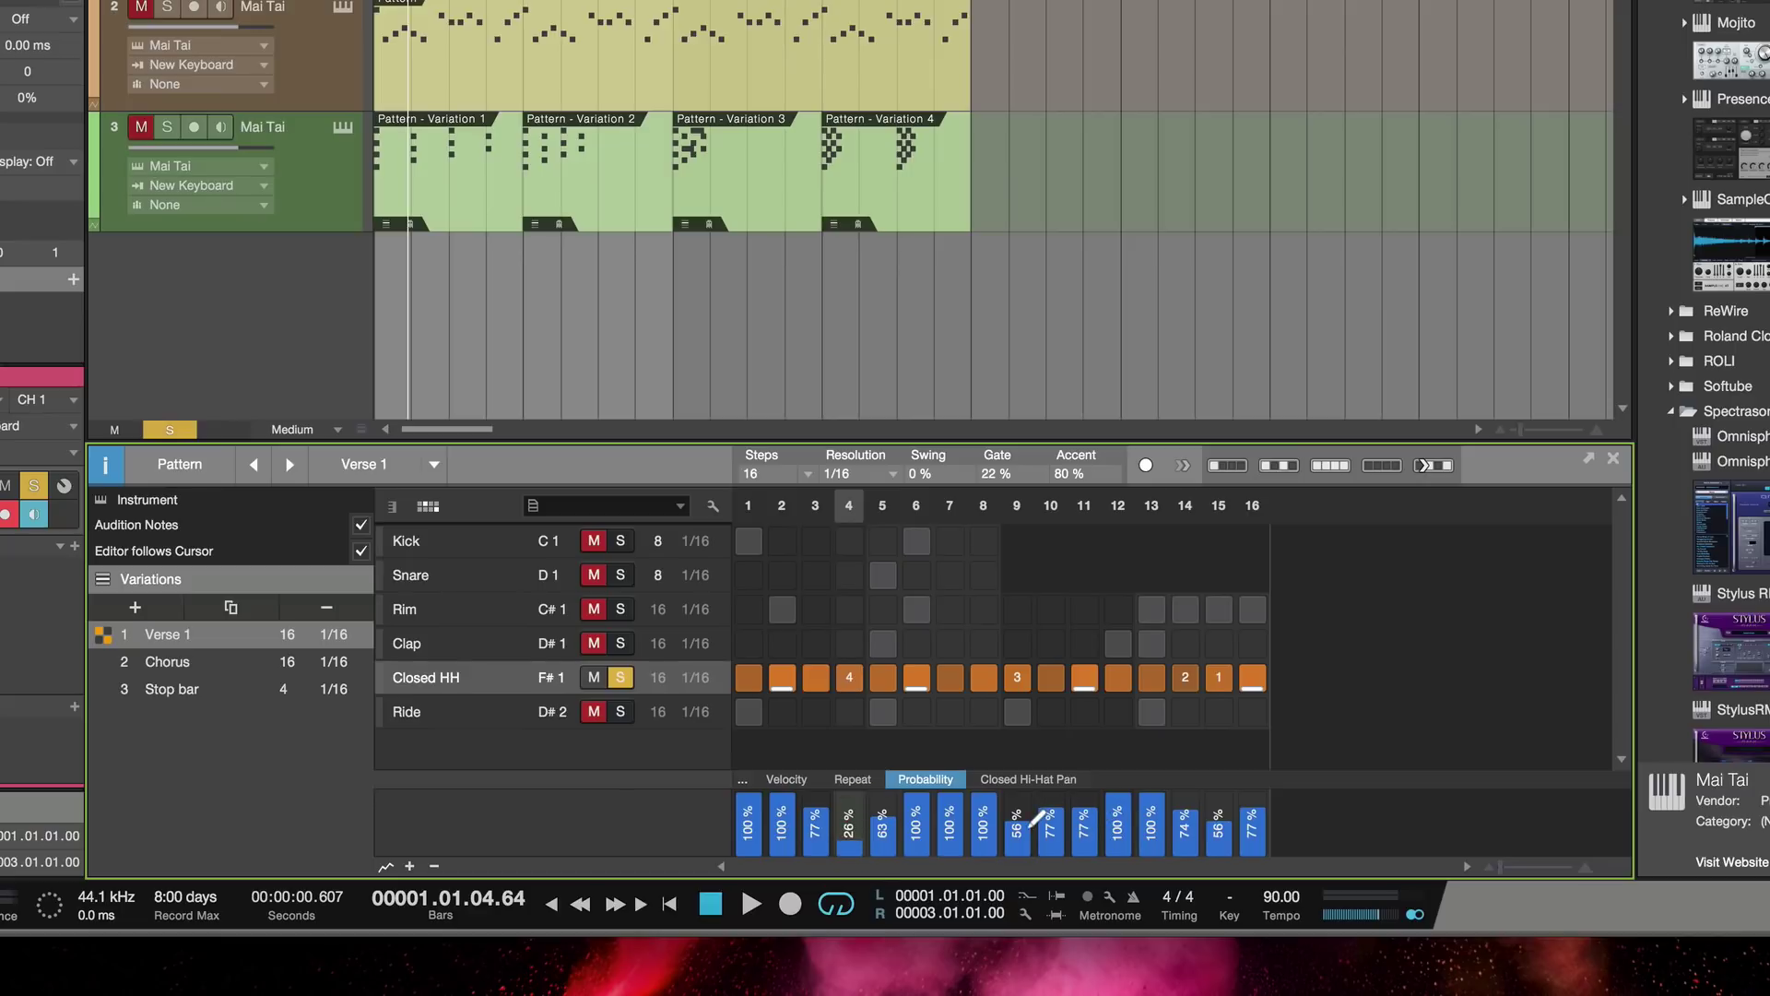
pyautogui.press('space')
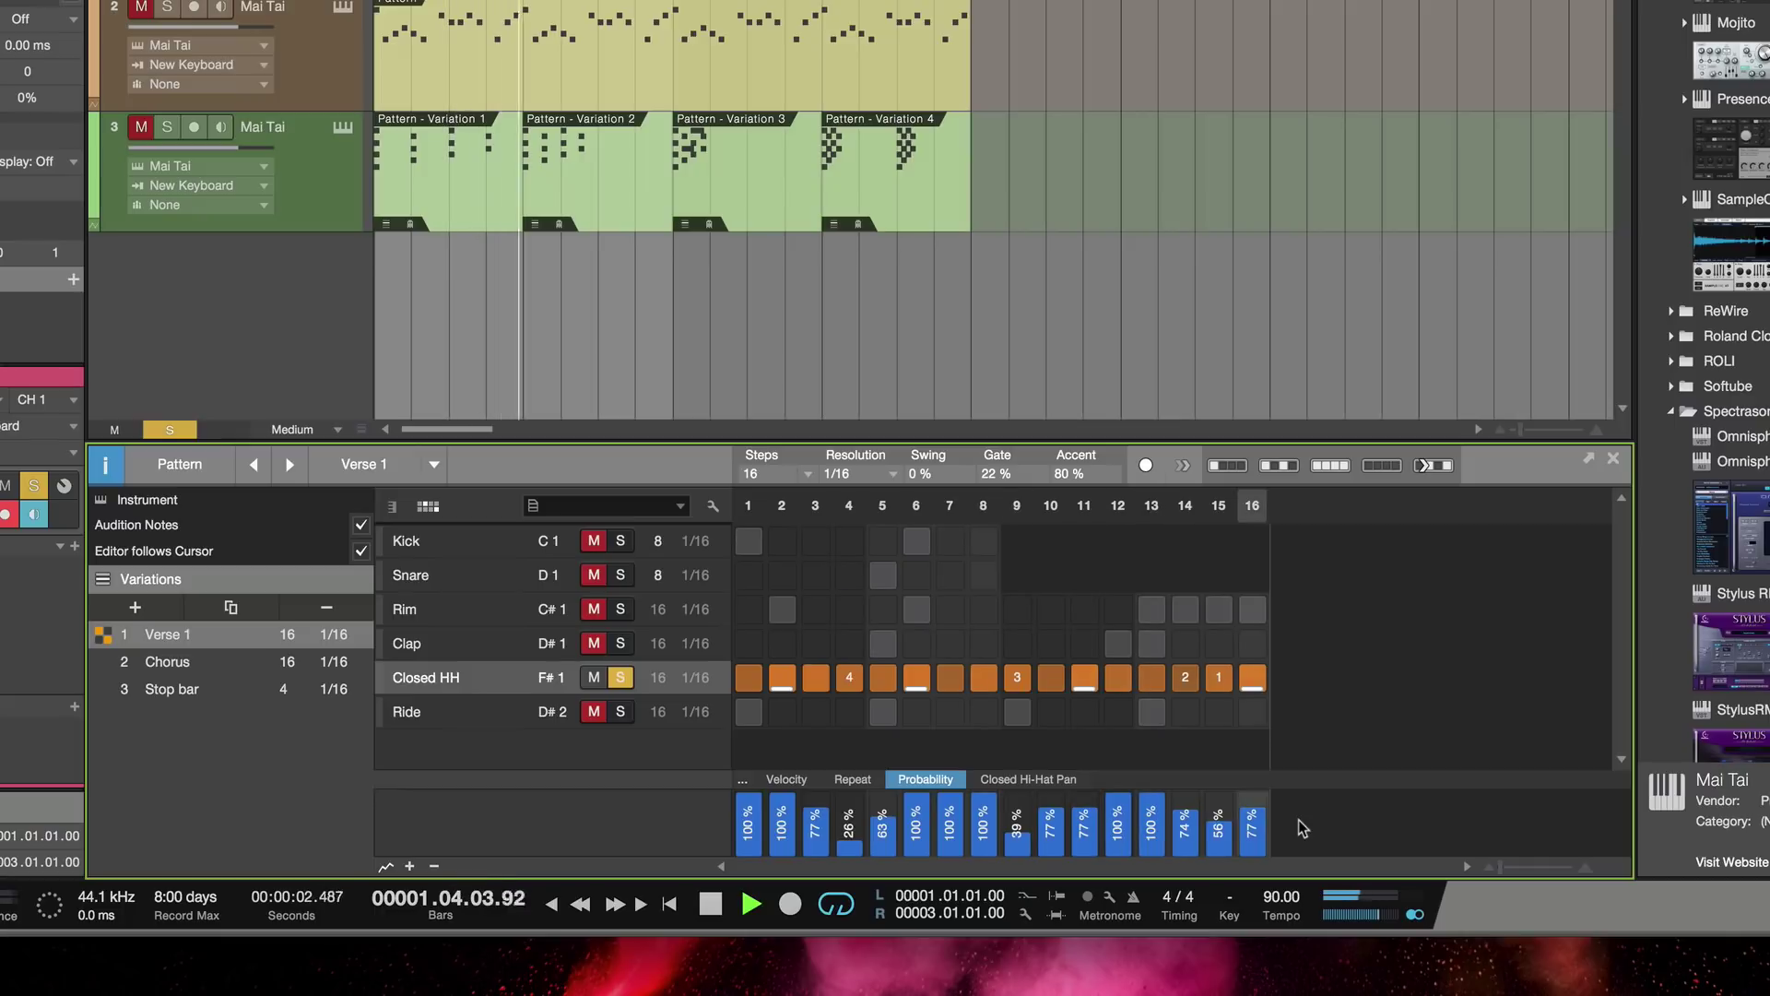
pyautogui.press('space')
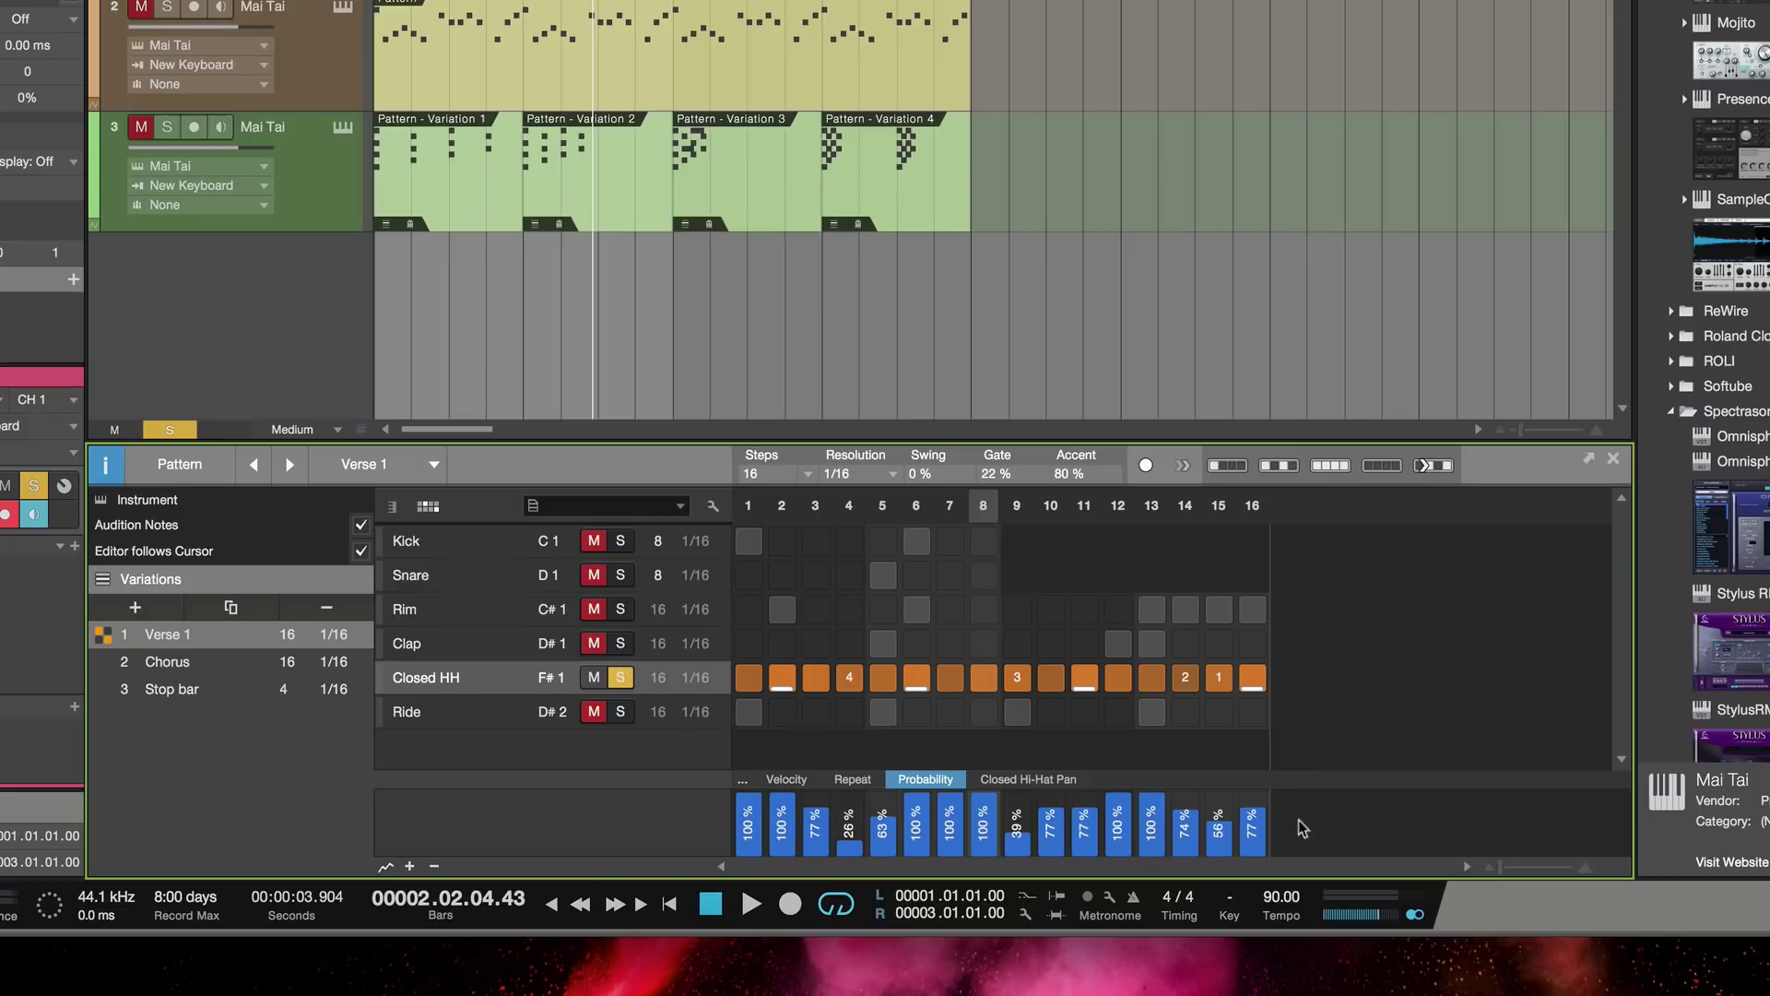
# Redraw Closed HH per-step pan values (about 0.28 to 0.93), then unsolo the row
pyautogui.click(1031, 781)
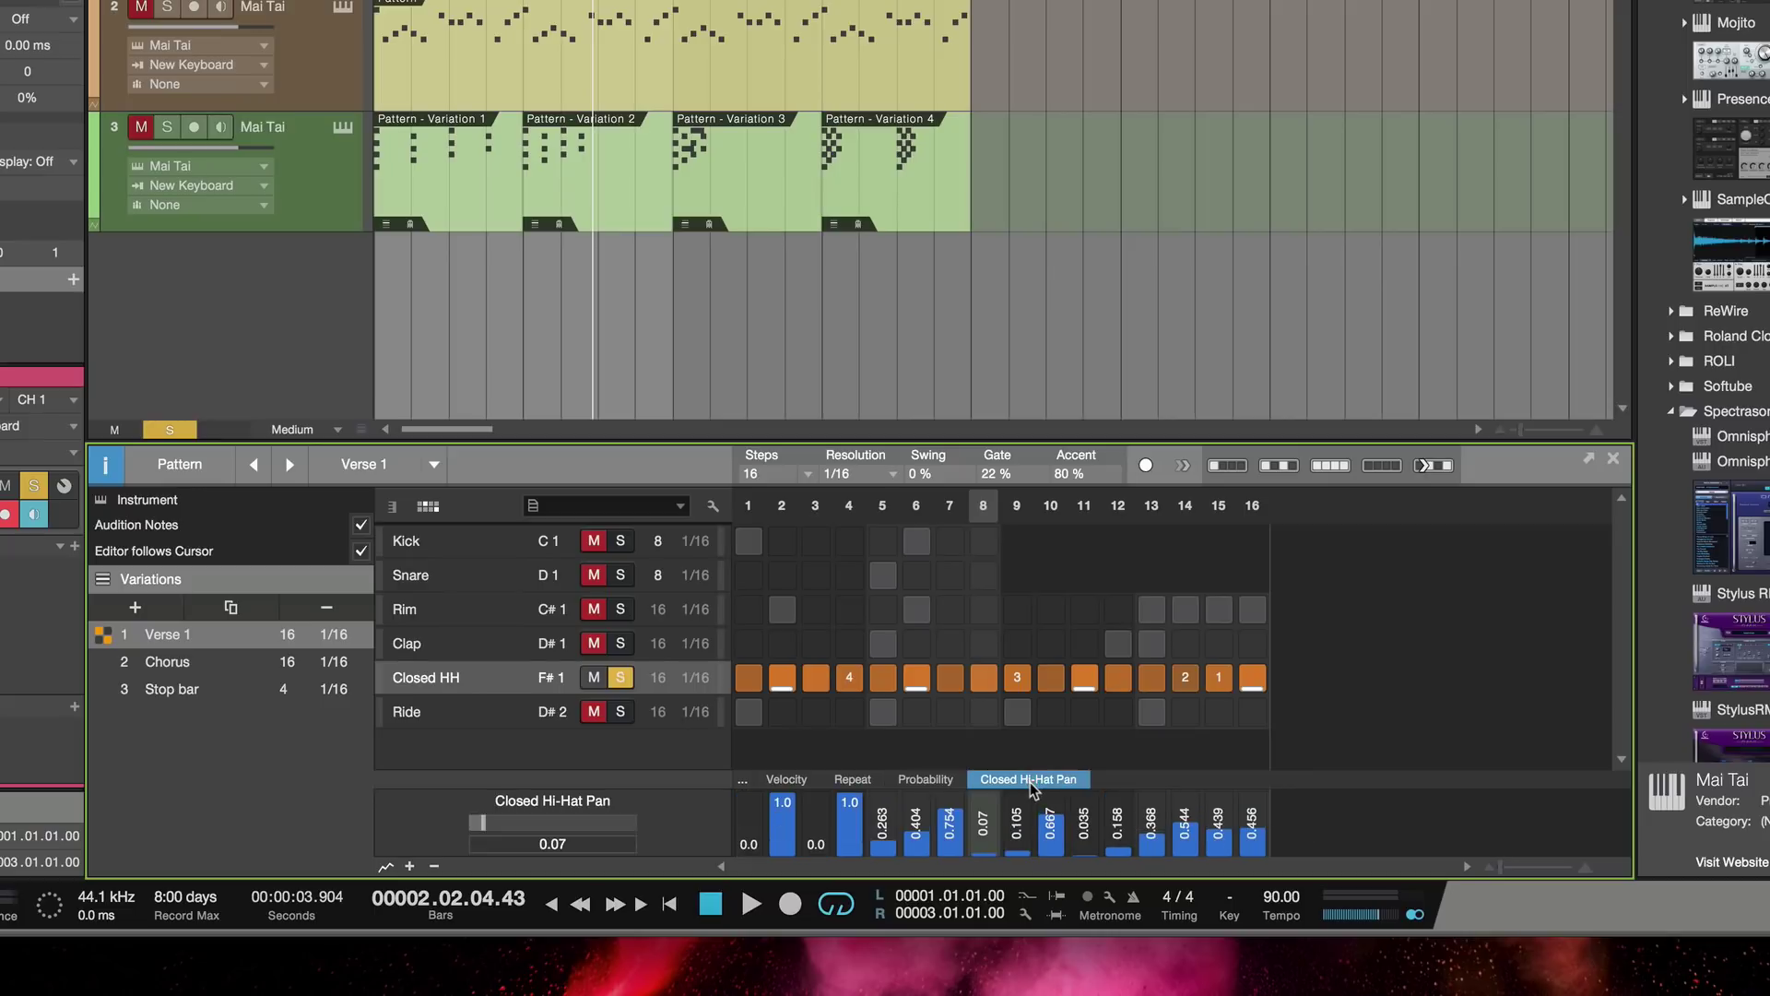
pyautogui.press('space')
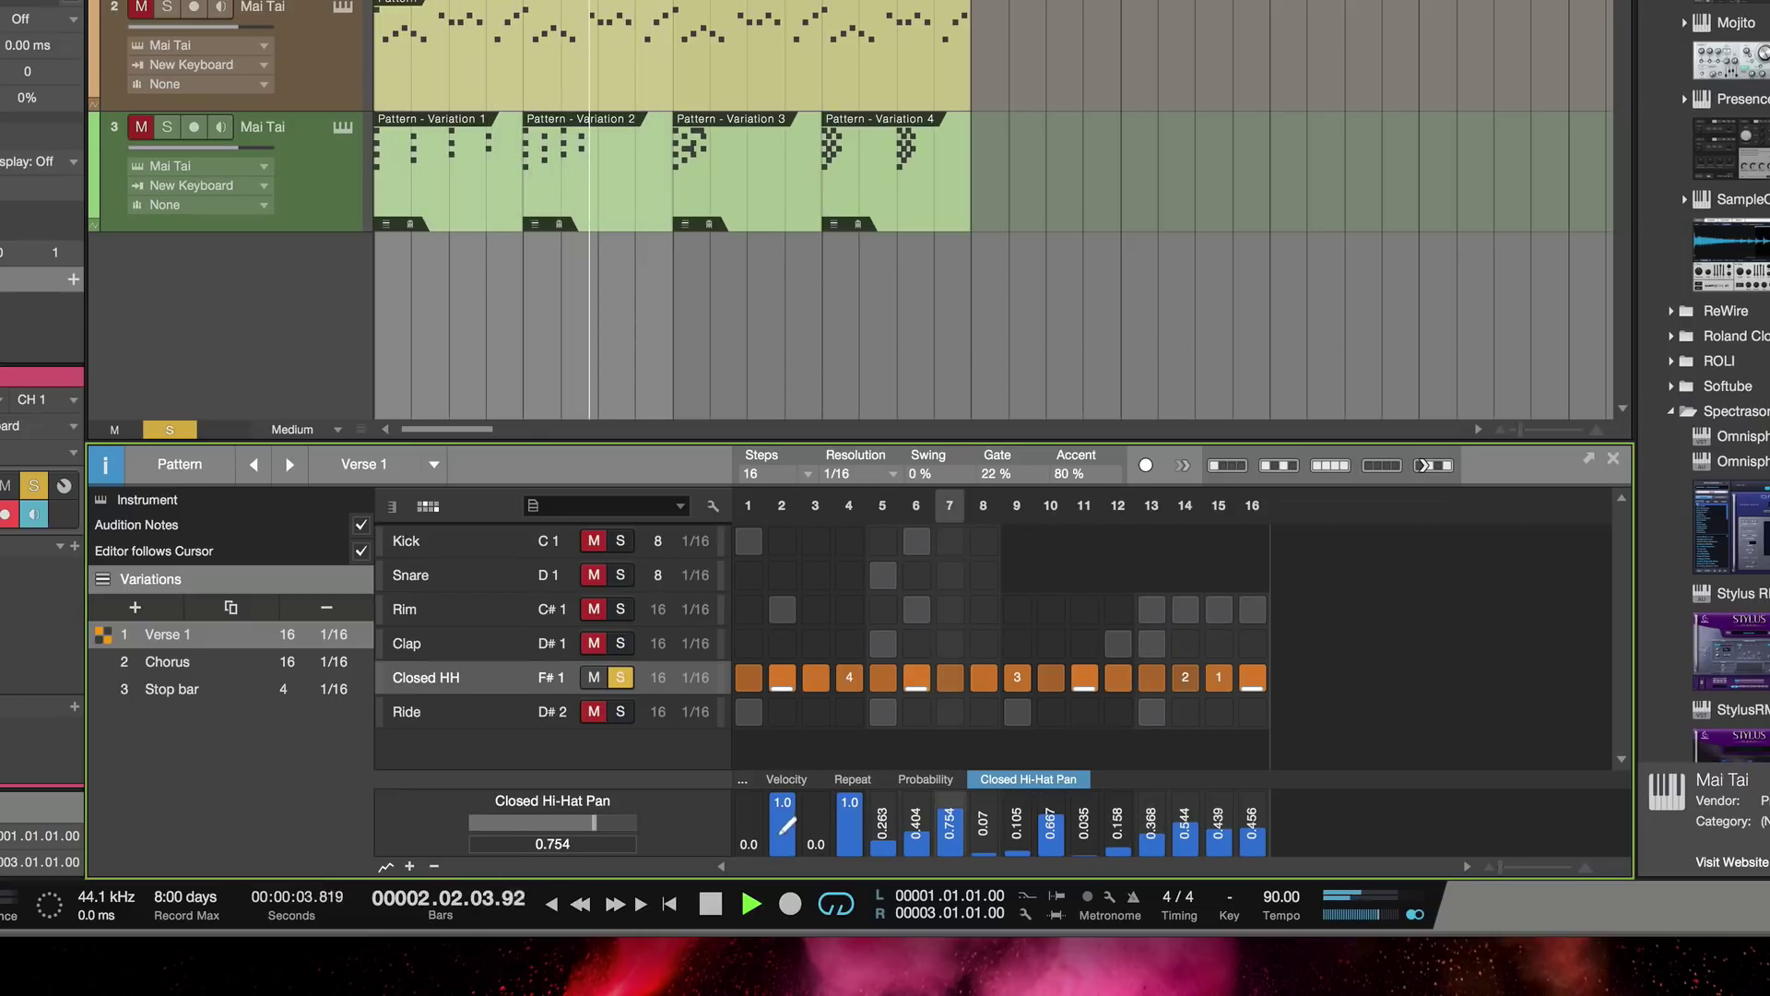
pyautogui.moveTo(761, 836)
pyautogui.mouseDown()
pyautogui.moveTo(860, 840)
pyautogui.moveTo(882, 809)
pyautogui.moveTo(808, 787)
pyautogui.moveTo(916, 823)
pyautogui.moveTo(952, 798)
pyautogui.moveTo(976, 835)
pyautogui.moveTo(1033, 837)
pyautogui.moveTo(1084, 808)
pyautogui.moveTo(1148, 837)
pyautogui.moveTo(1240, 844)
pyautogui.moveTo(1245, 798)
pyautogui.mouseUp()
pyautogui.press('space')
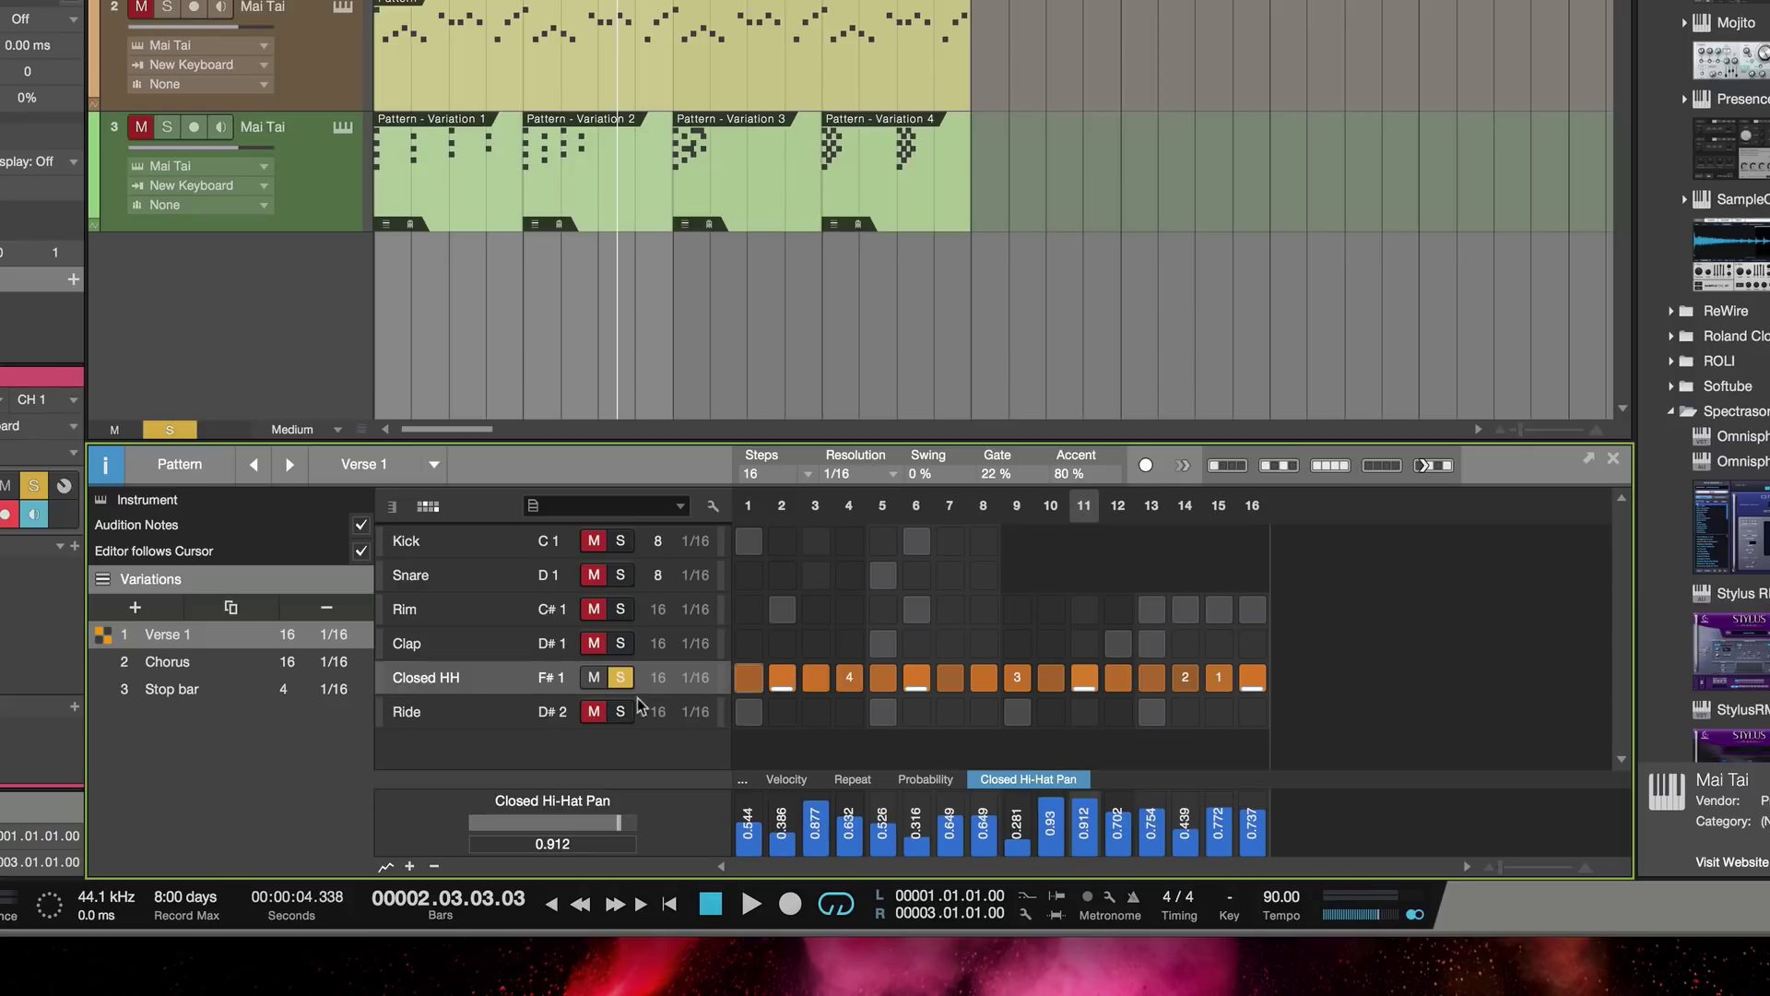
pyautogui.click(613, 683)
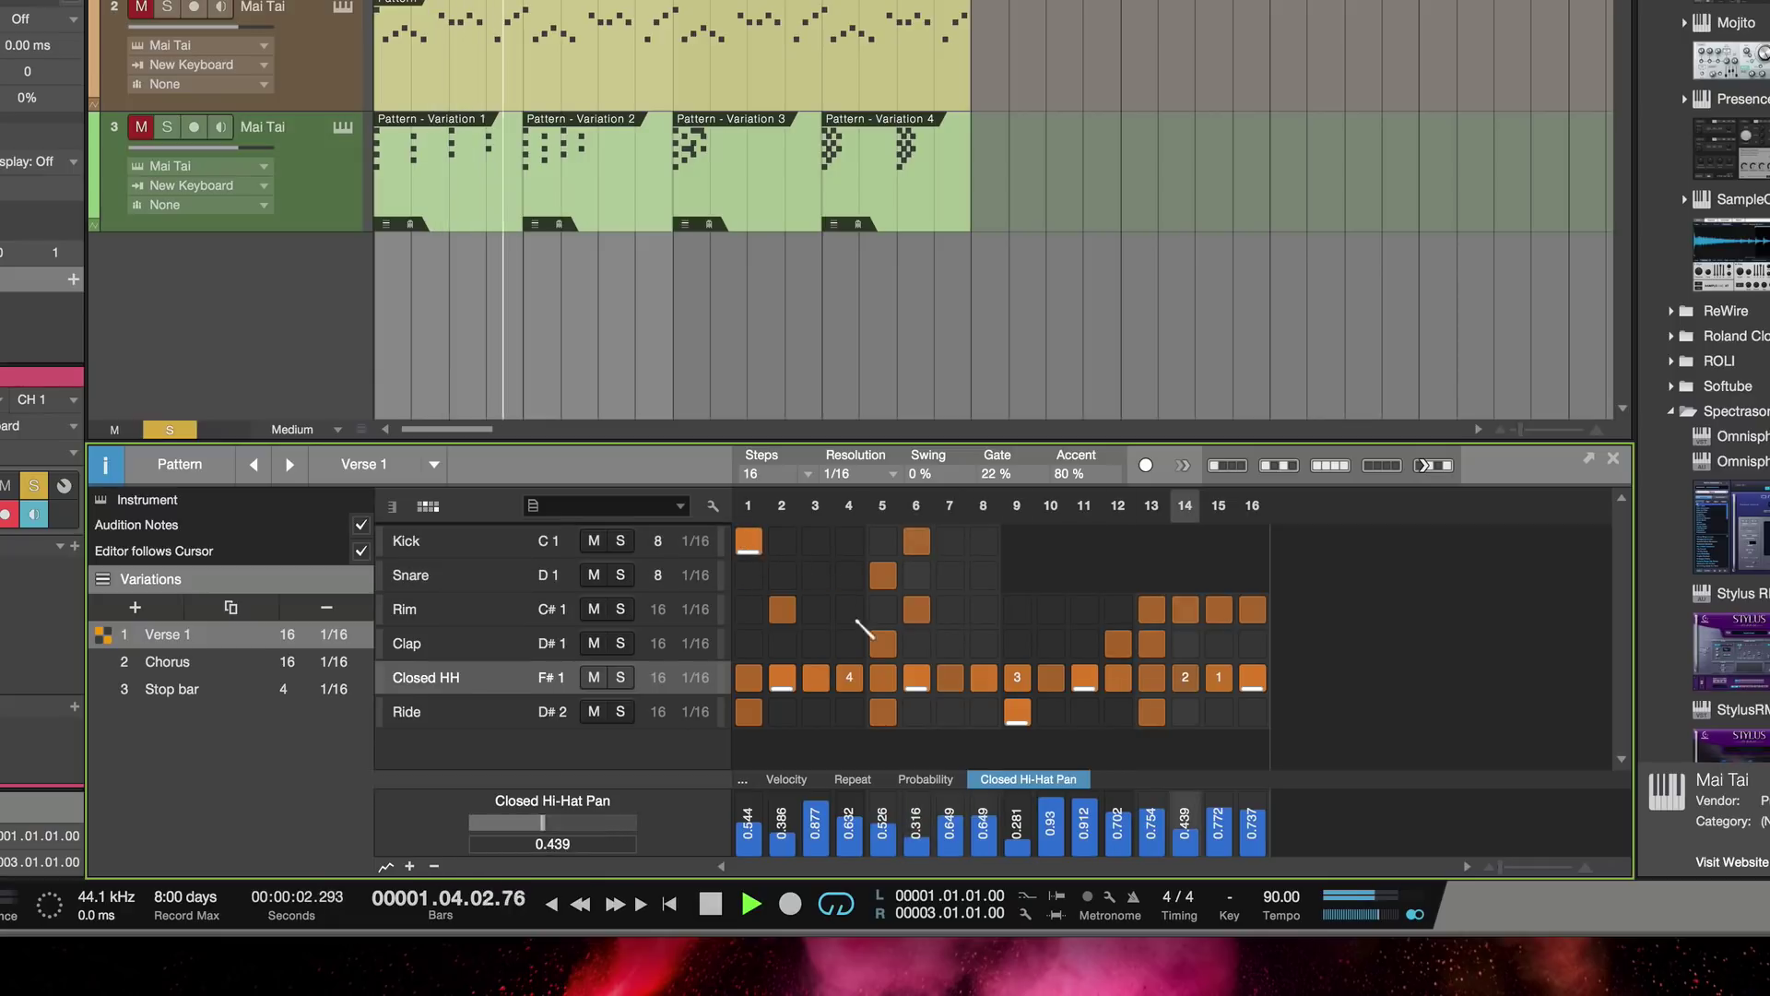
# Solo the Mai Tai track 3 and load its Variation 1 pattern (16 steps at 1/4)
pyautogui.press('space')
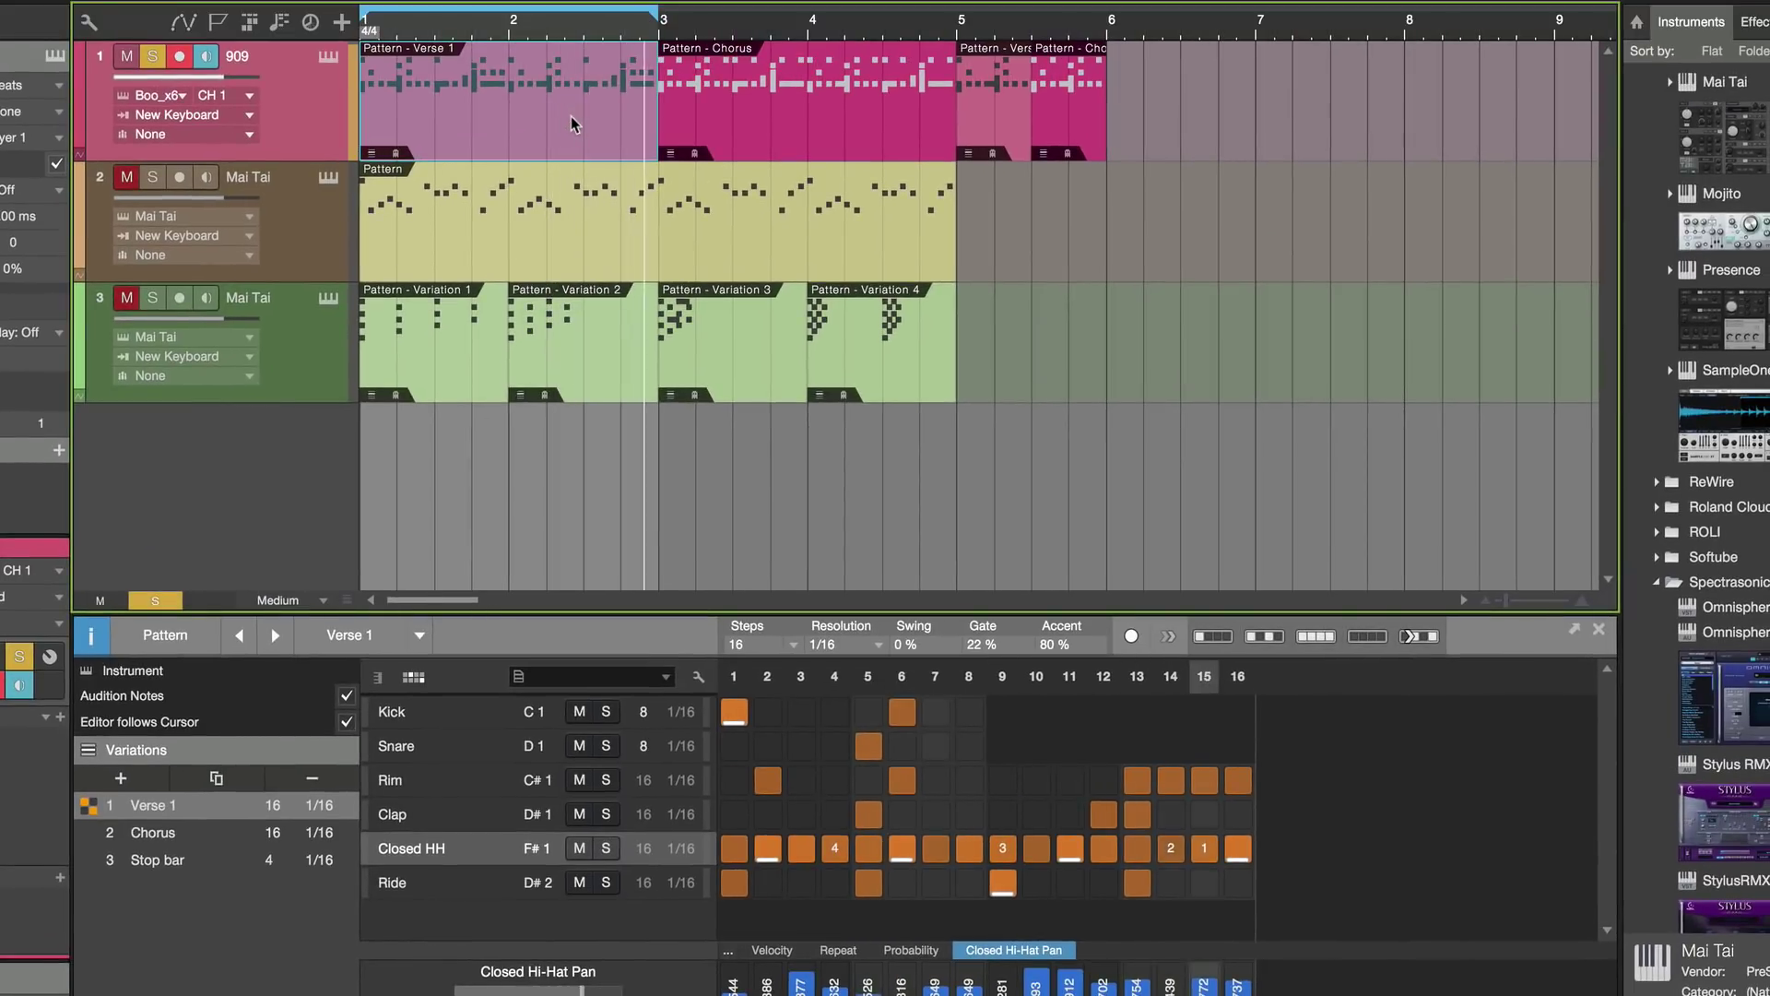
pyautogui.click(704, 136)
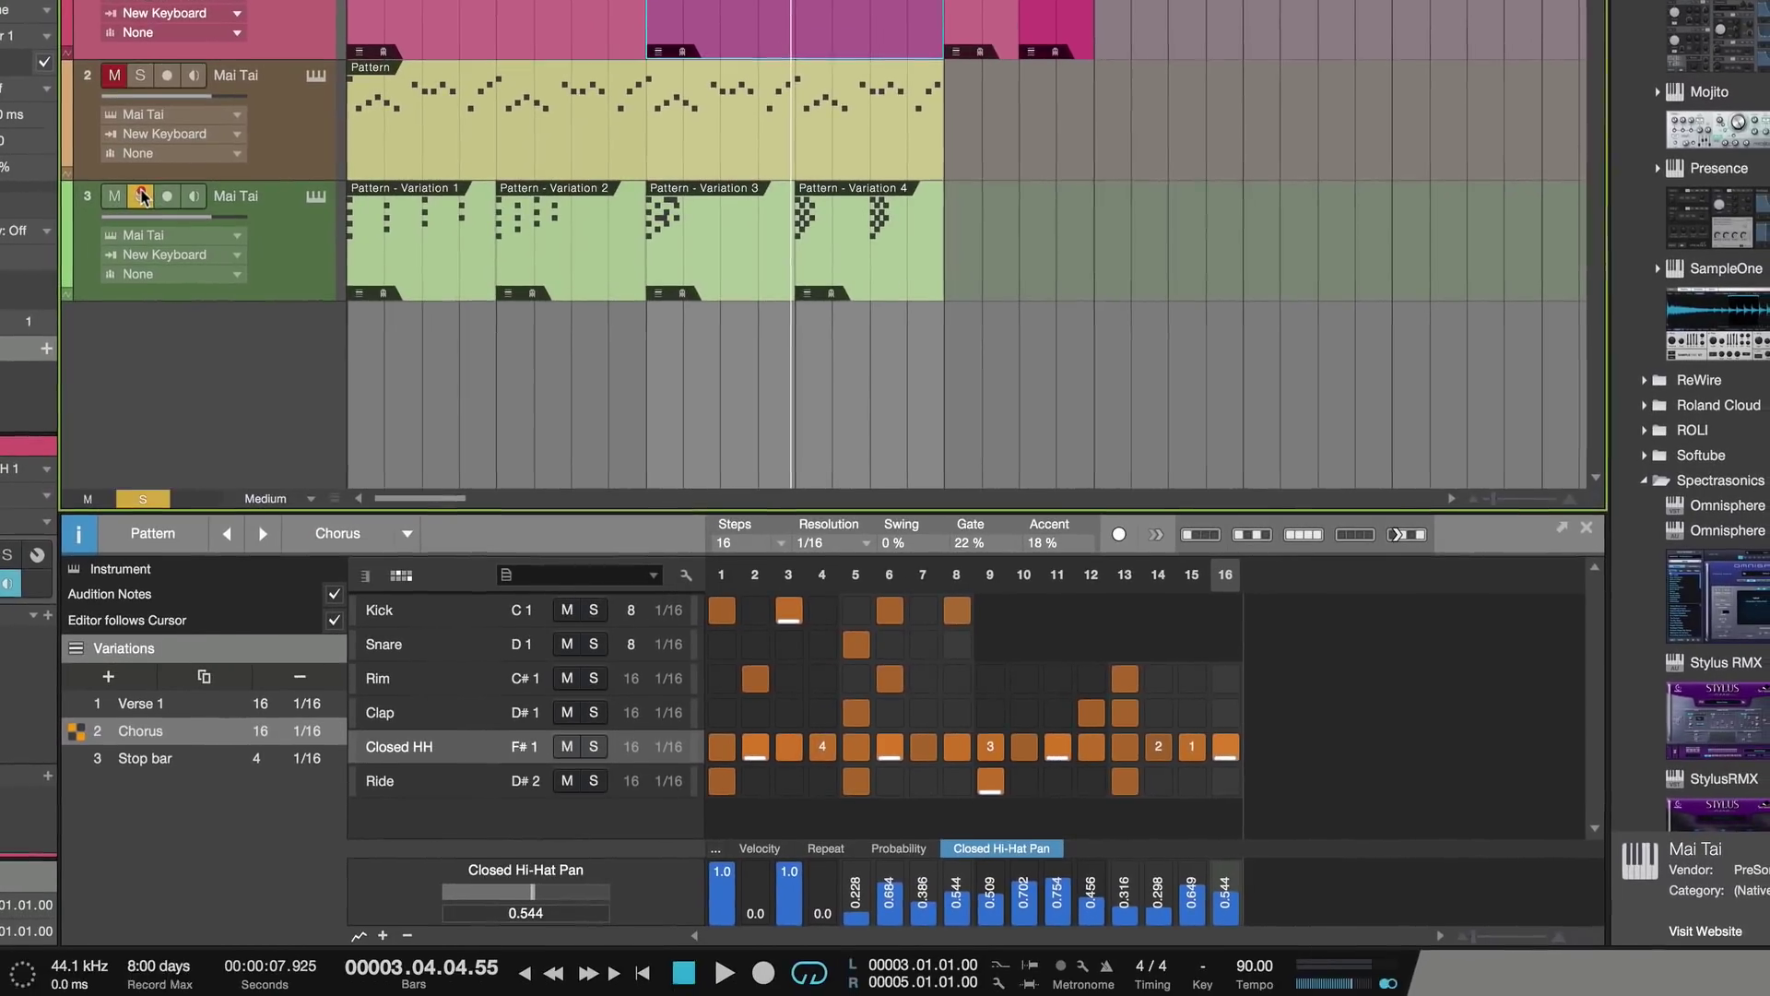
pyautogui.click(152, 297)
pyautogui.click(416, 273)
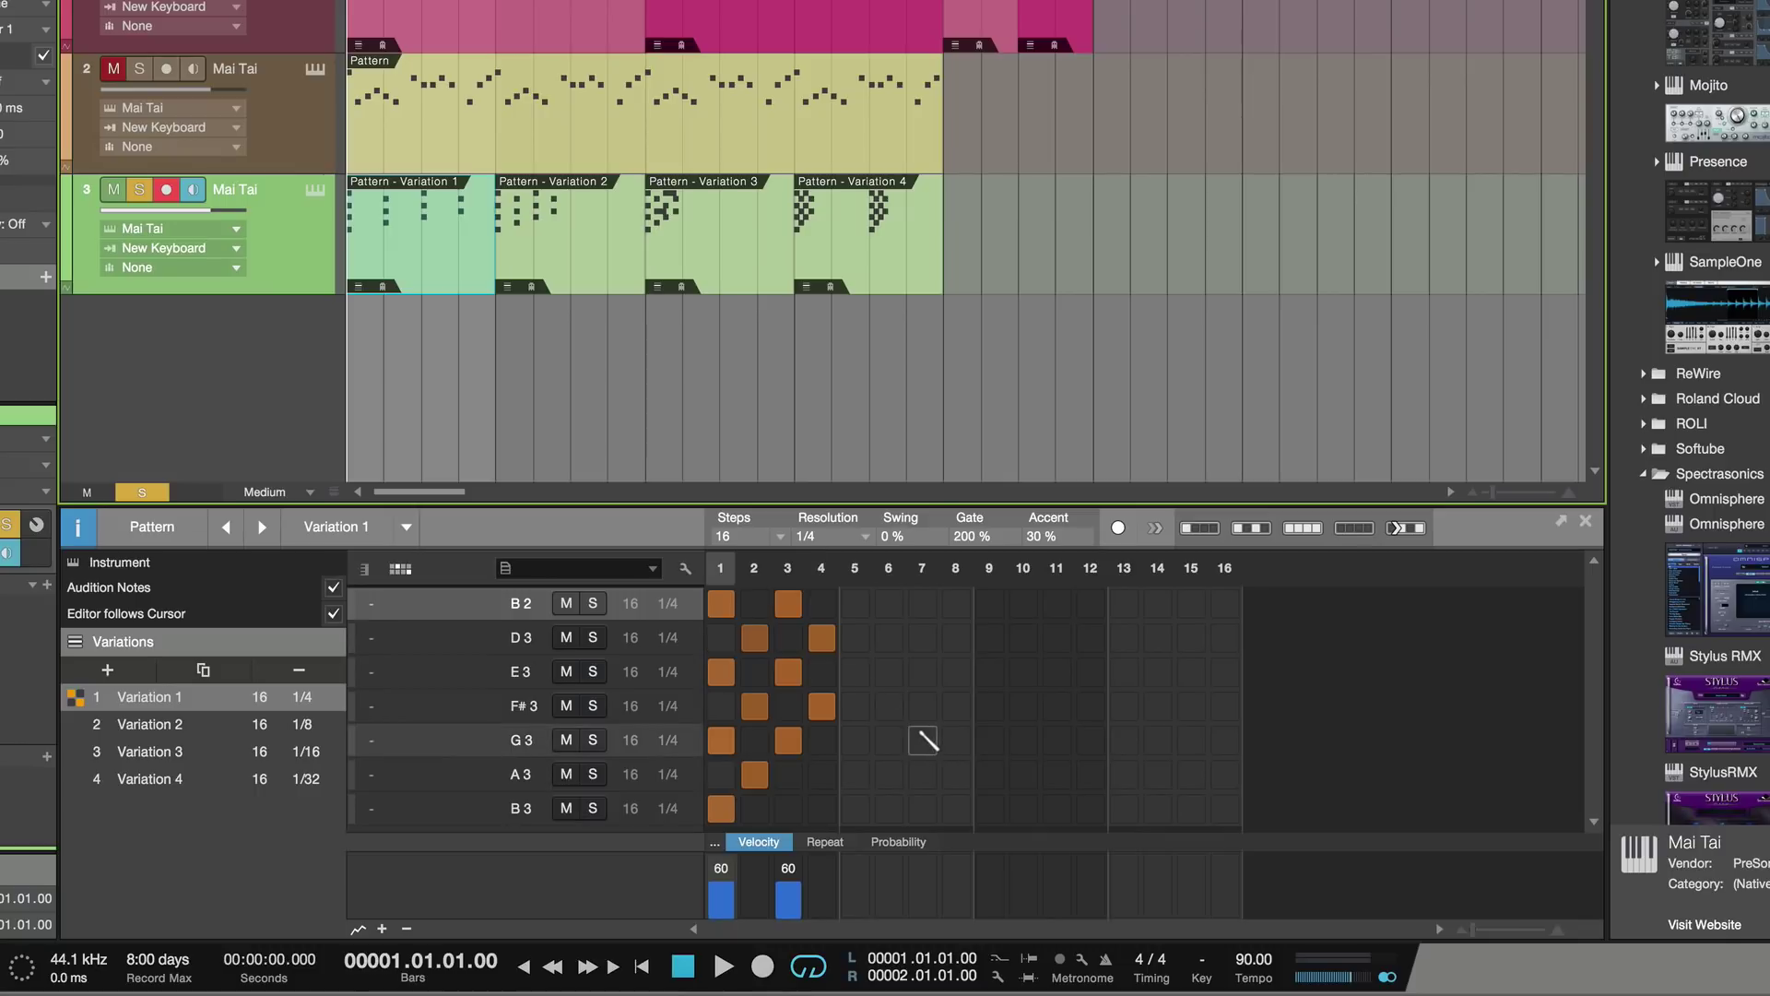
# Play chord Variation 1, then load and audition Variation 2
pyautogui.press('space')
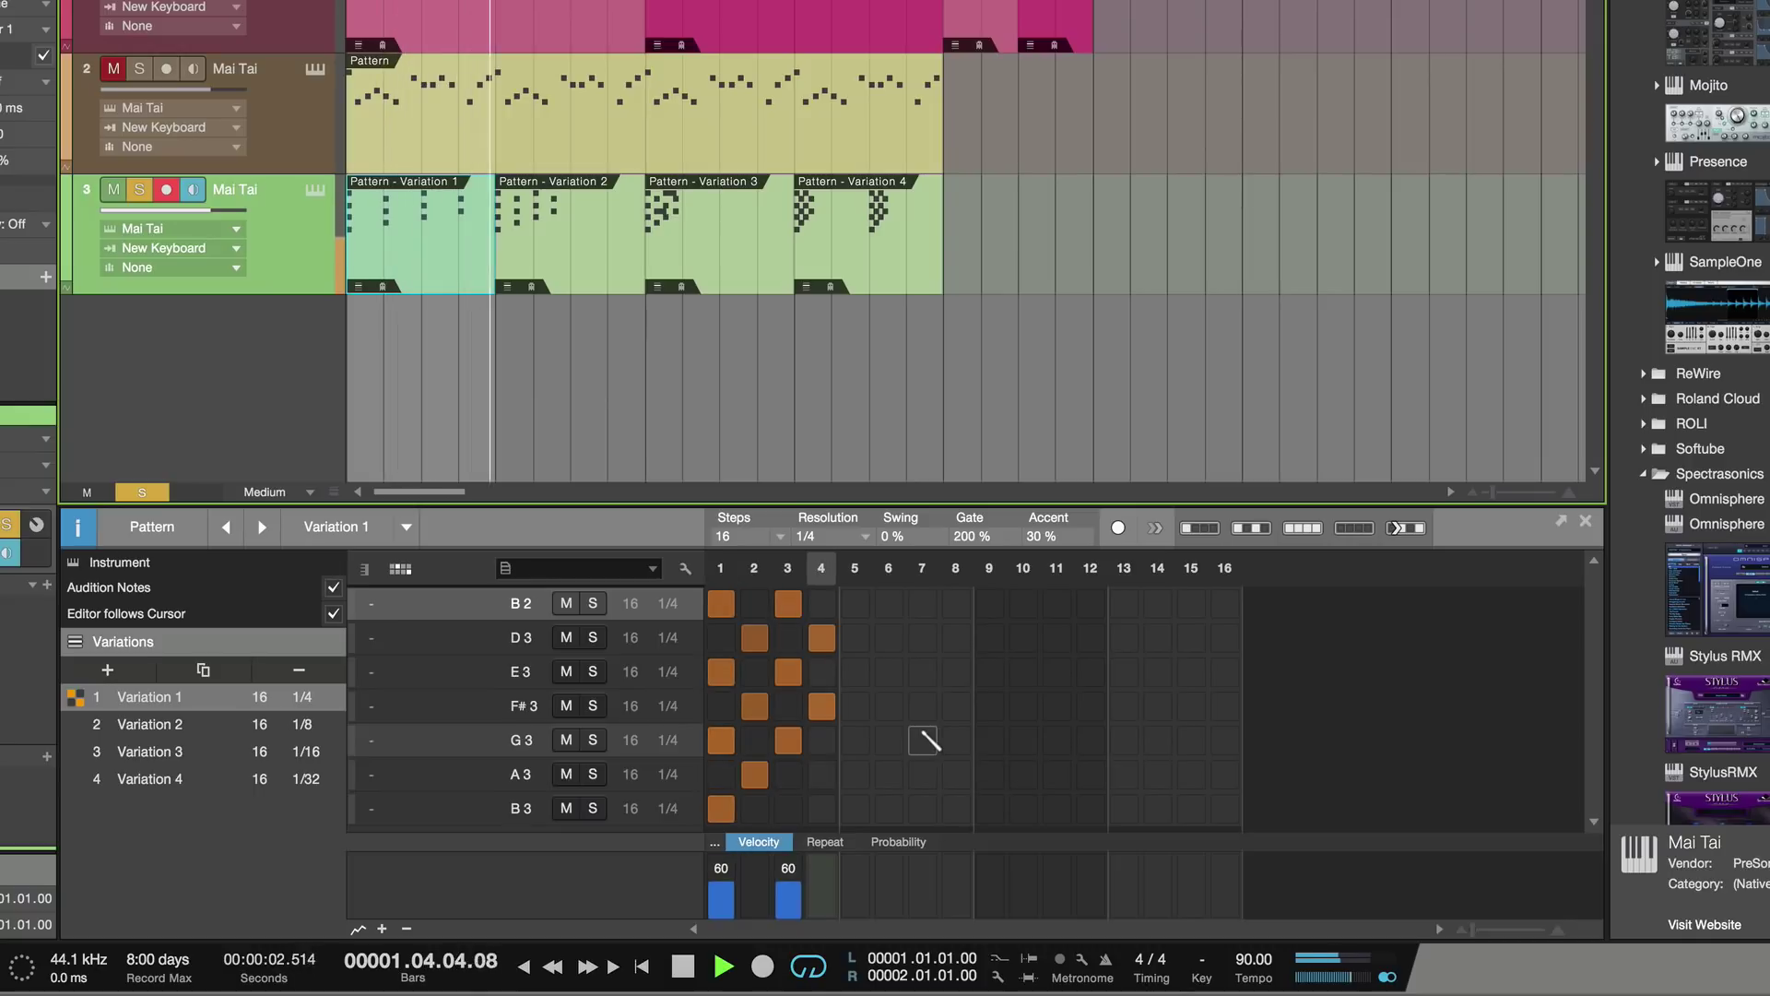
pyautogui.press('space')
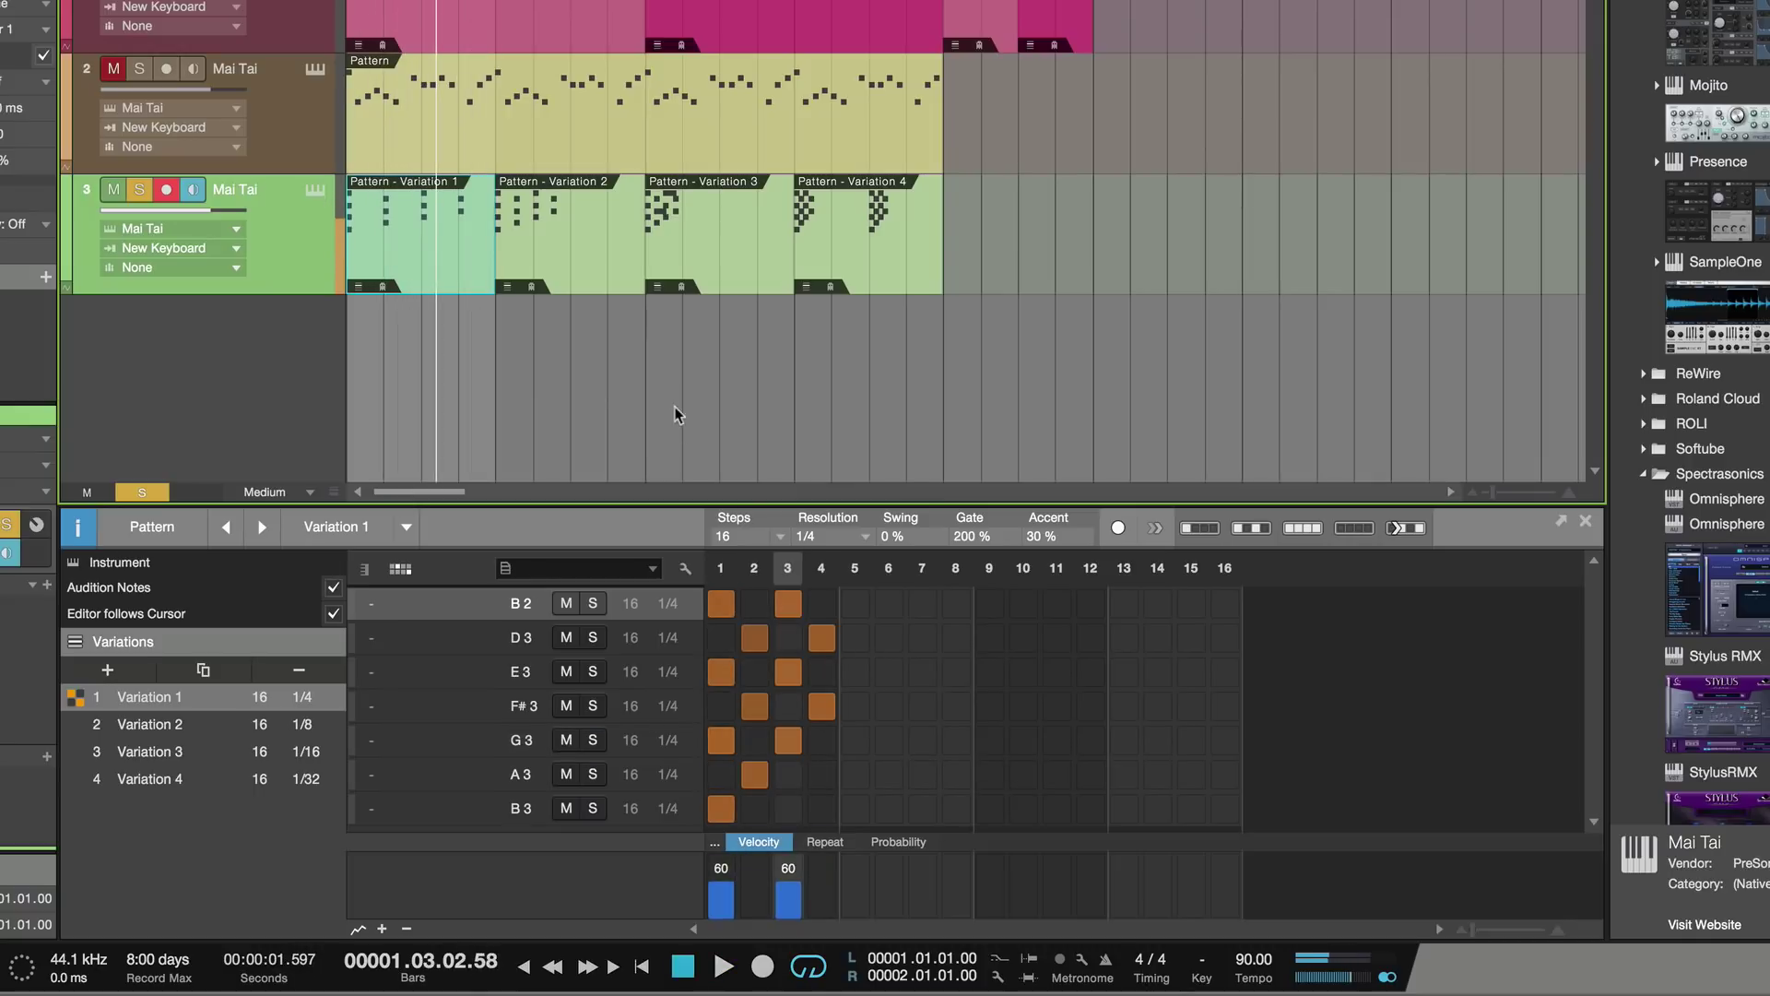
pyautogui.click(590, 274)
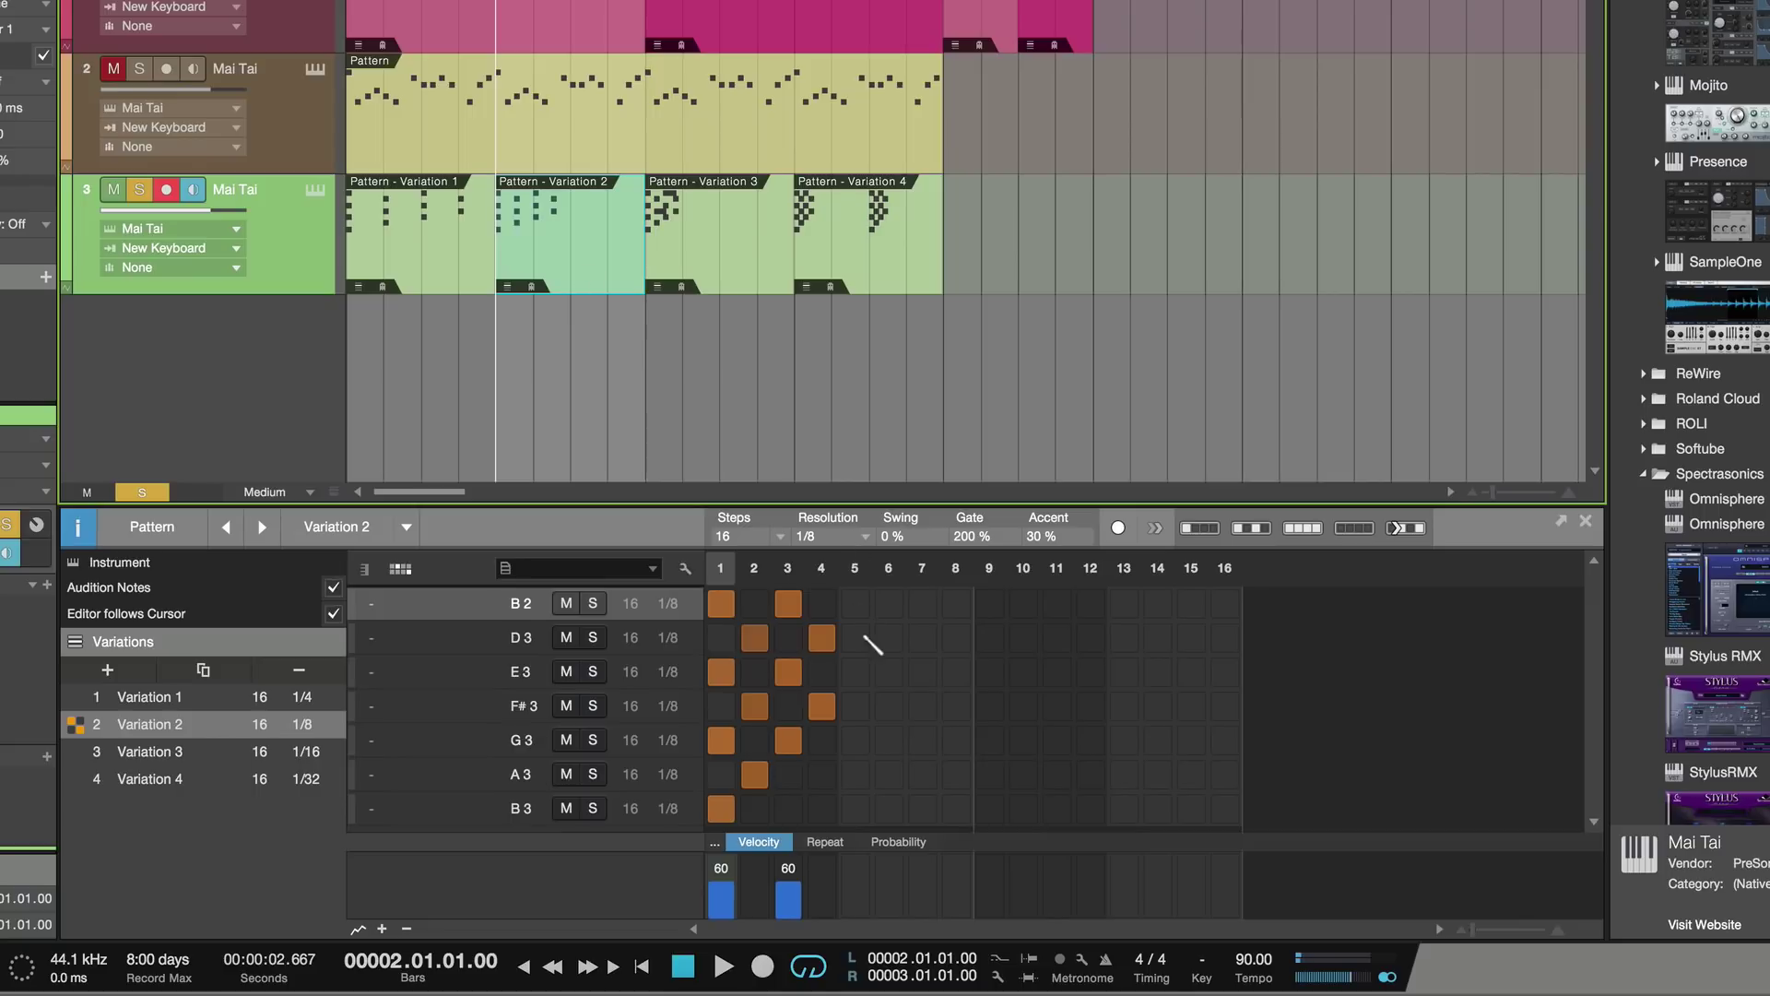
pyautogui.press('space')
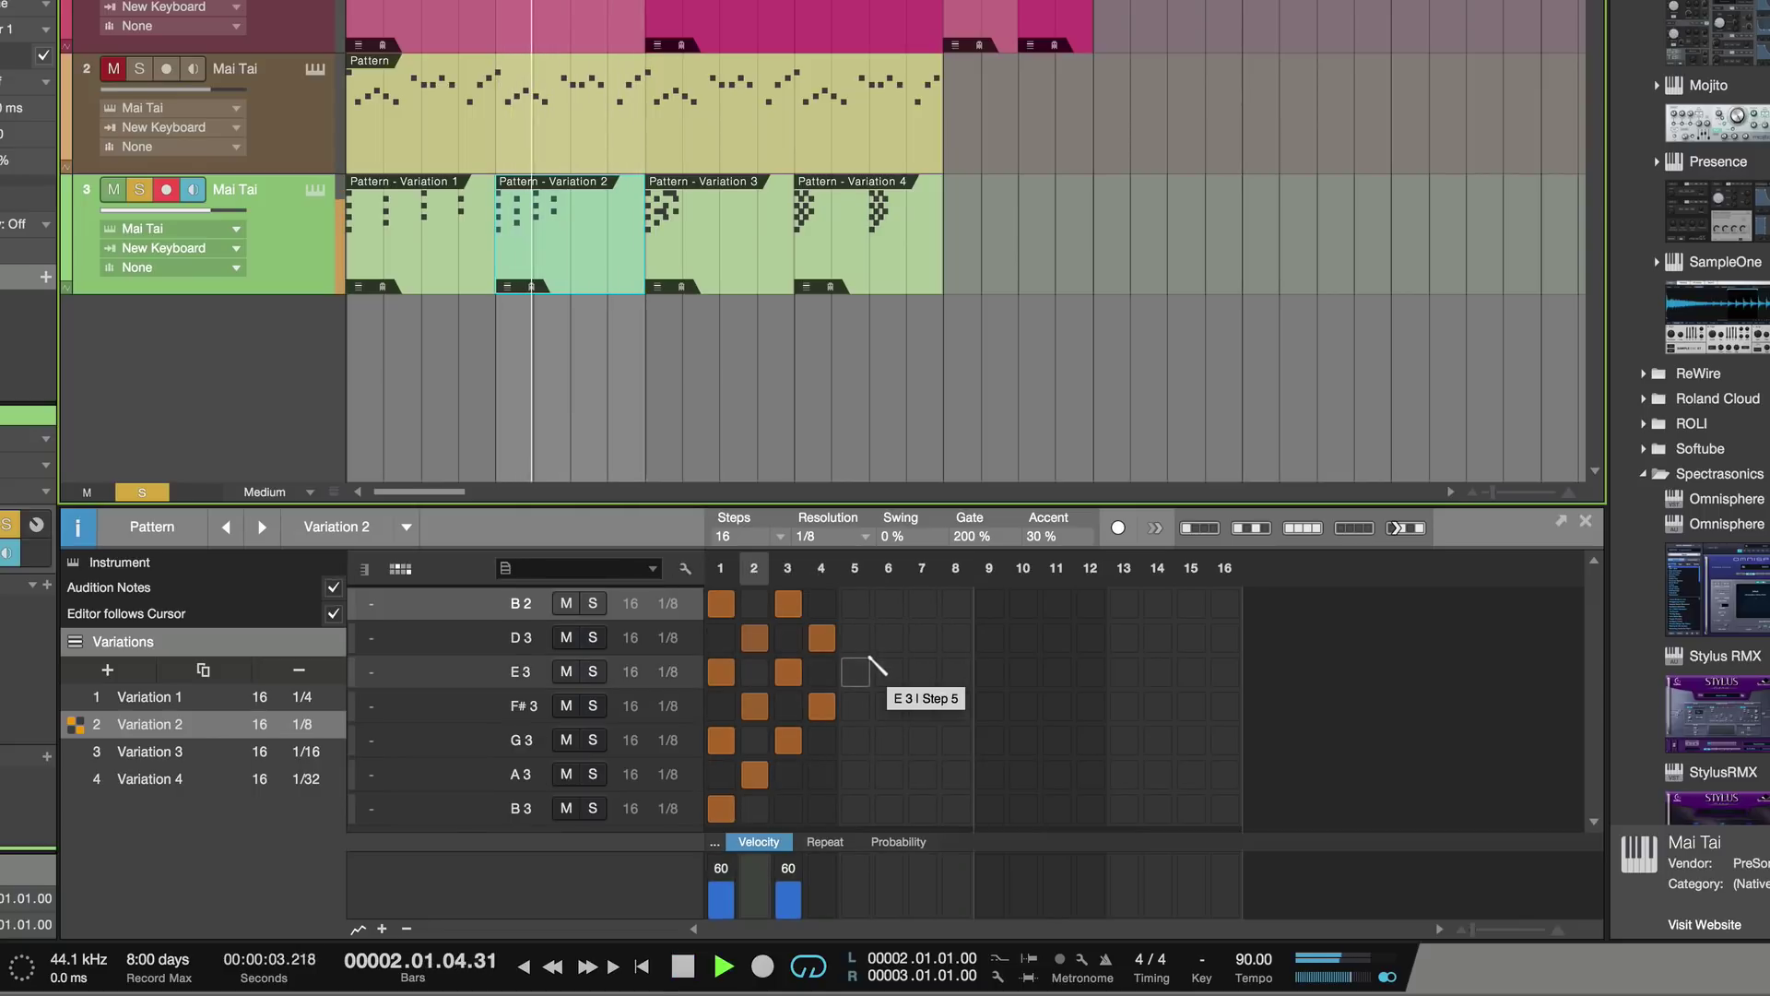
pyautogui.press('space')
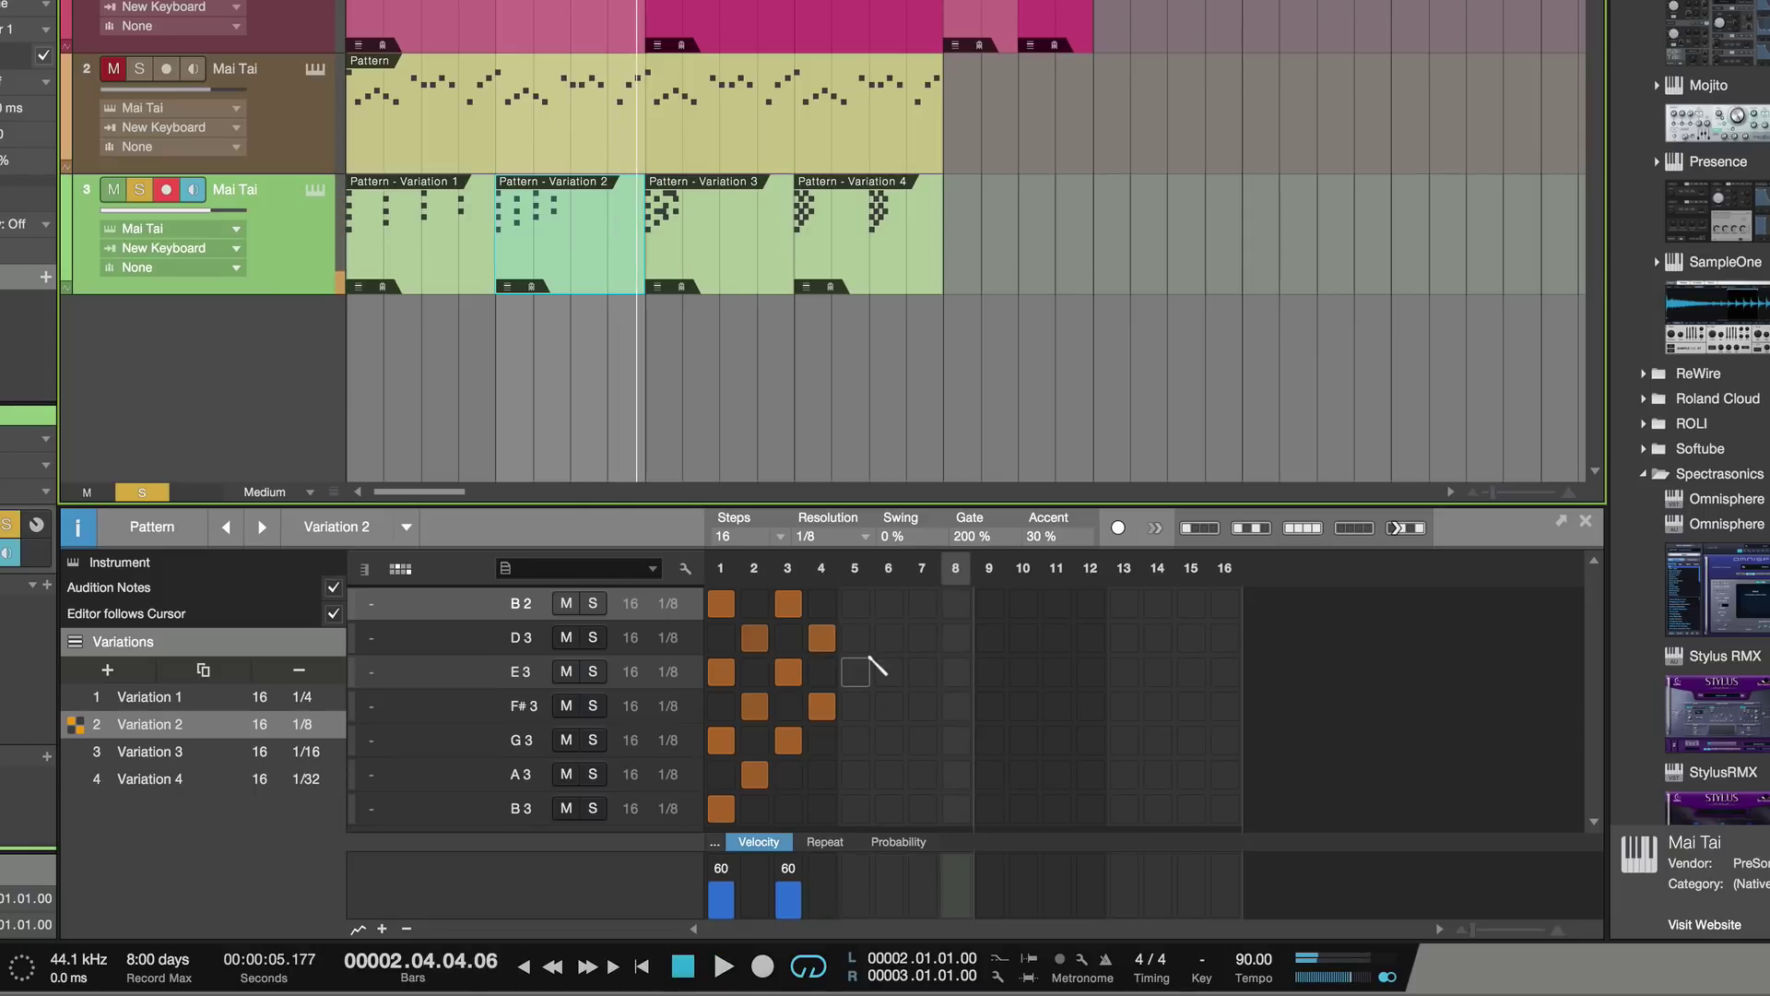
# Audition the 1/16 Variation 3 and show its step probabilities (81%, 19%)
pyautogui.click(721, 279)
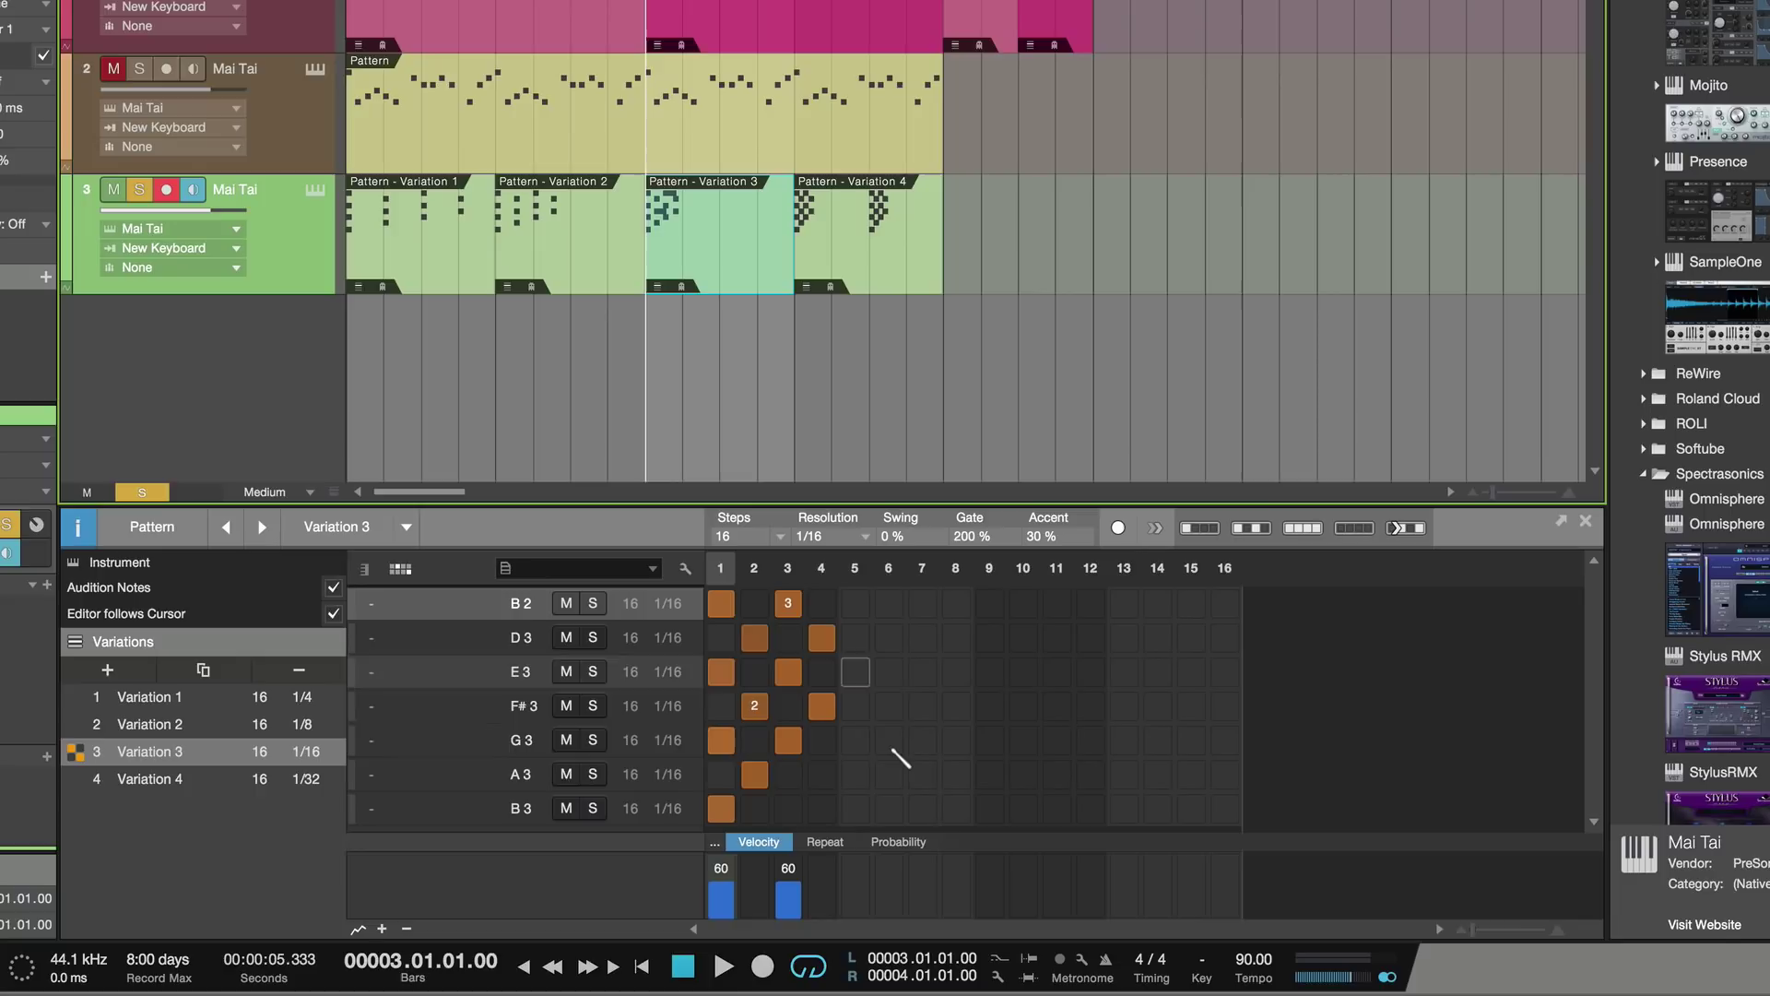
pyautogui.press('space')
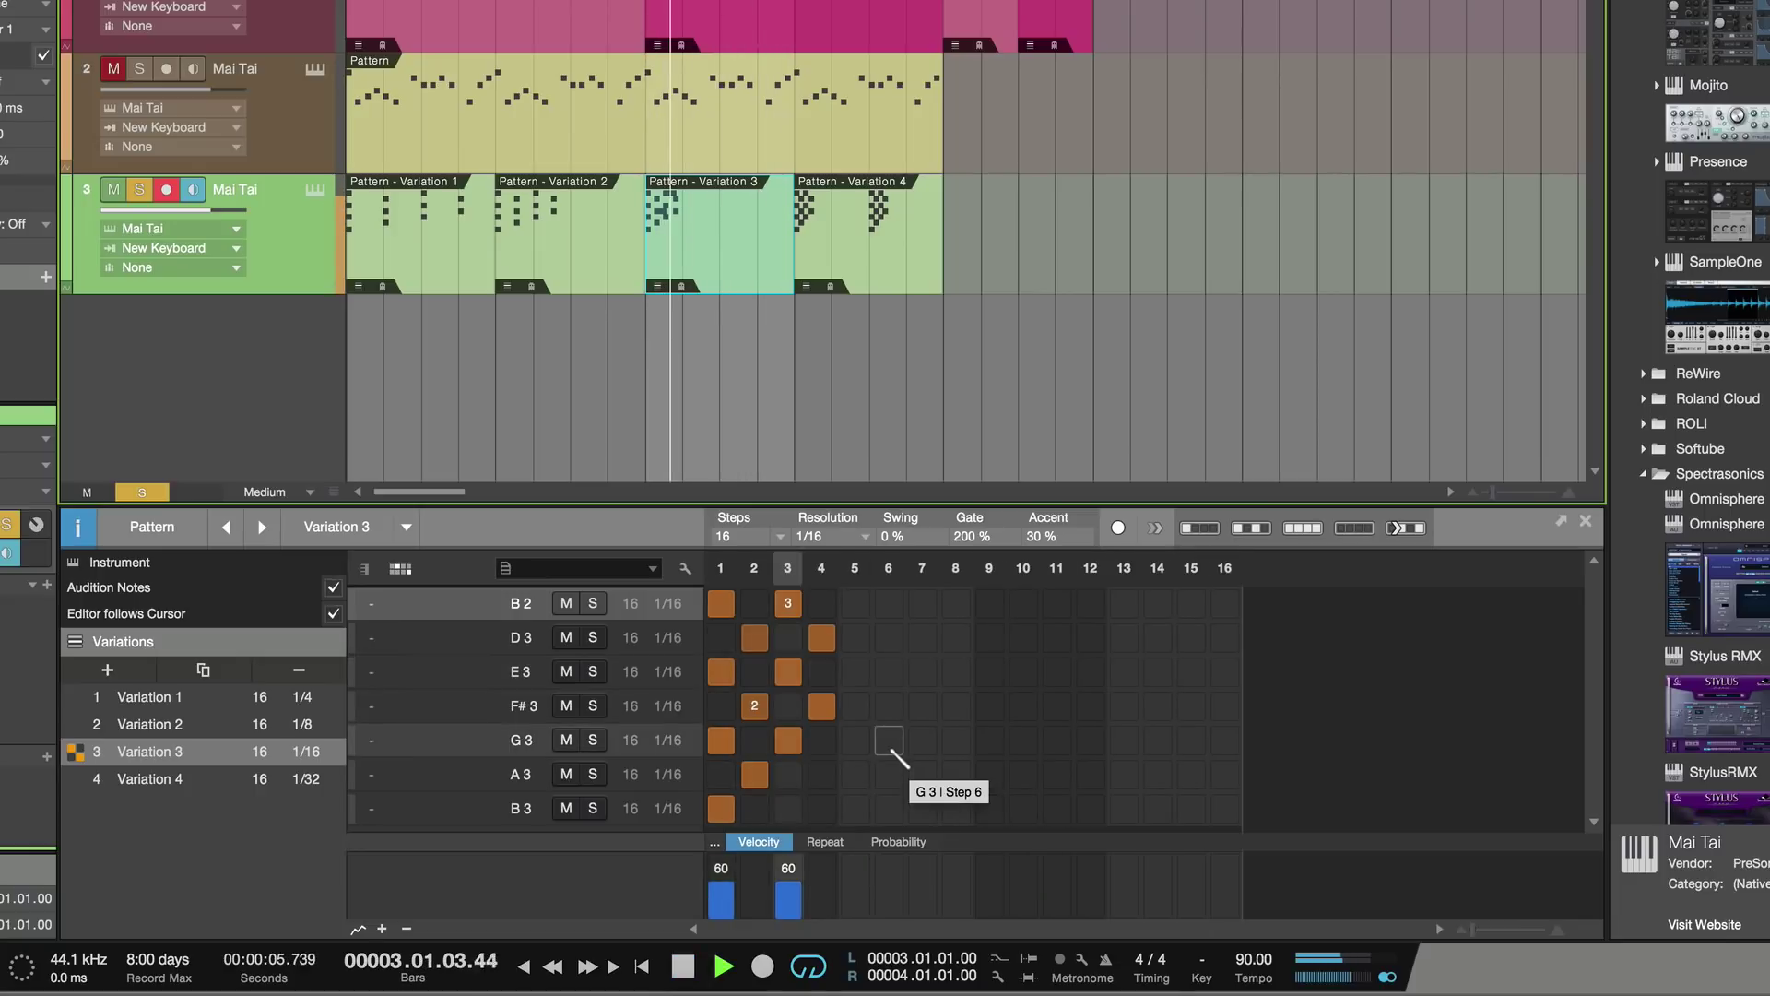
pyautogui.press('space')
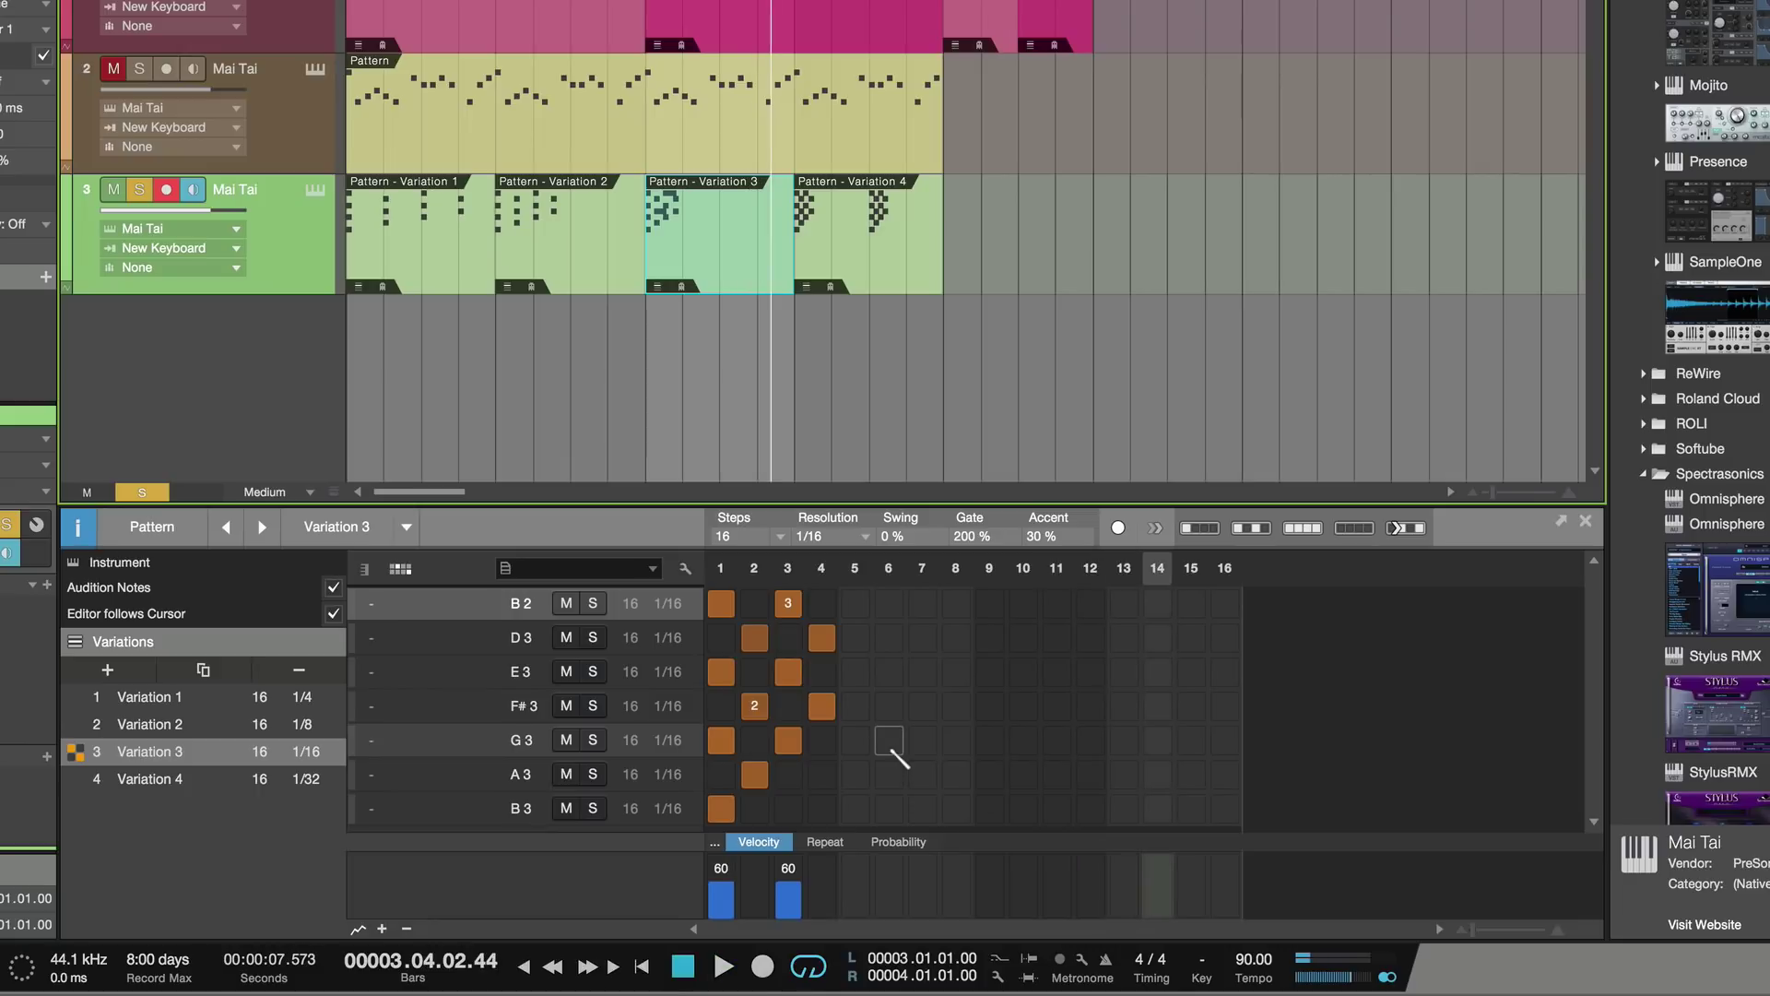
pyautogui.click(822, 842)
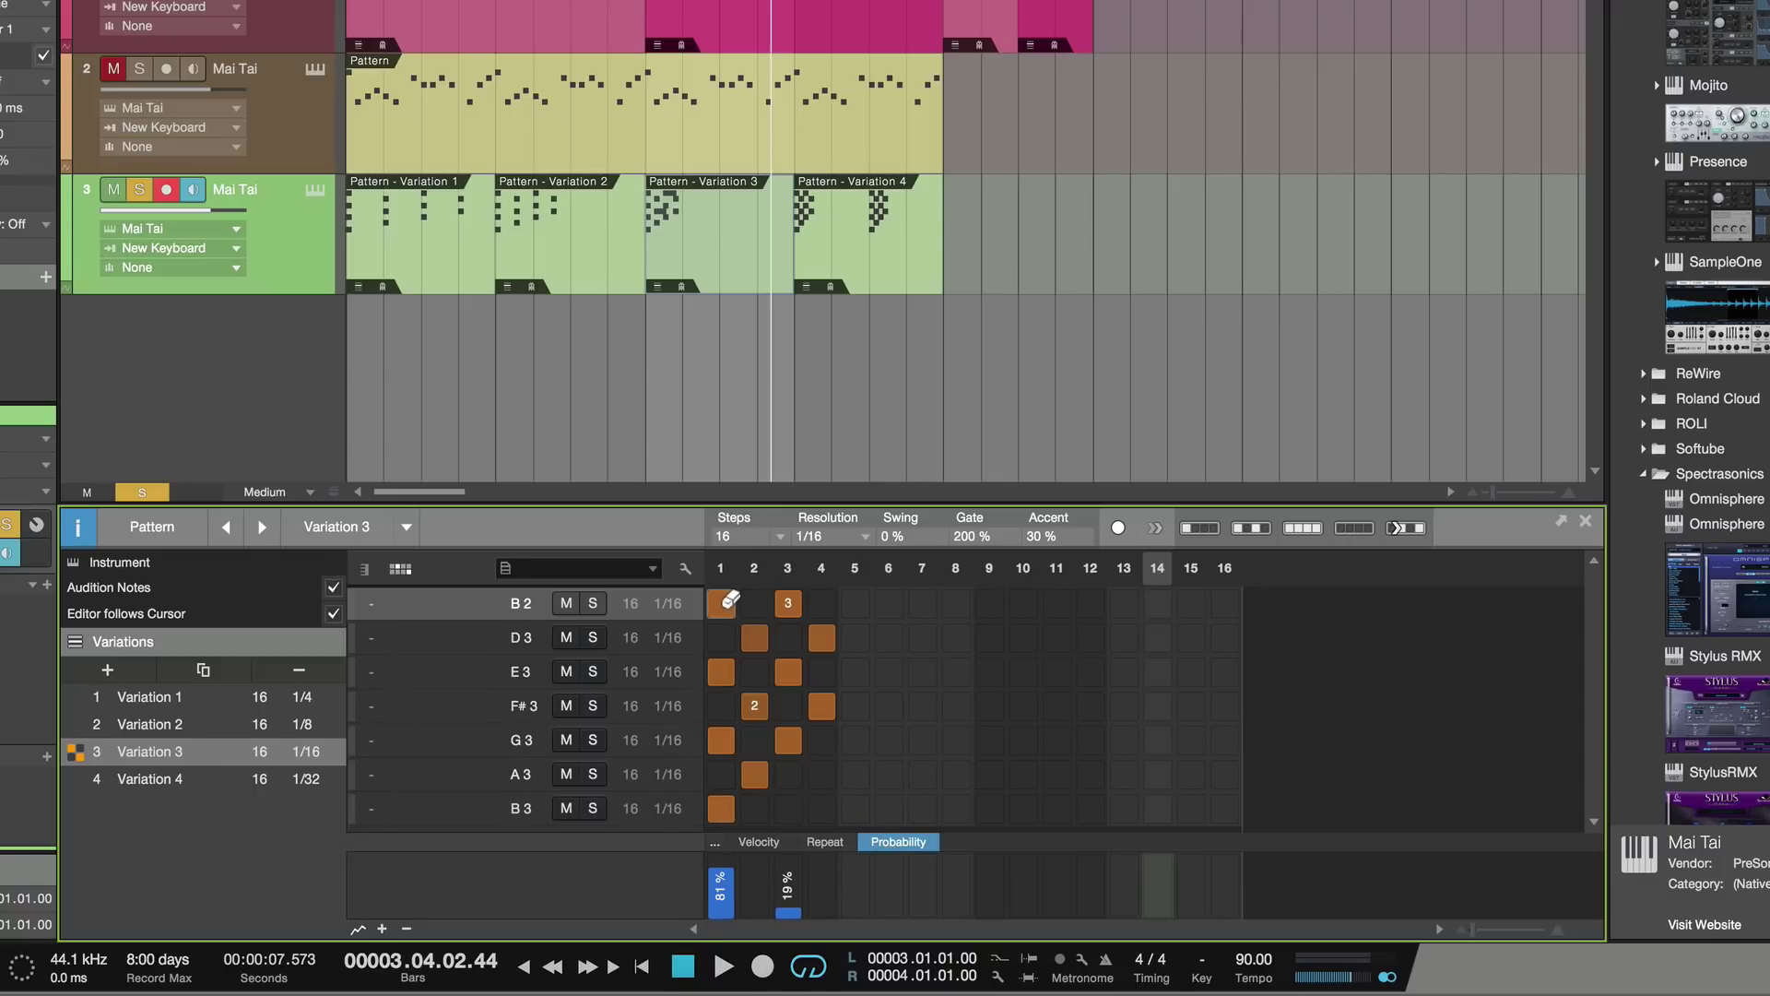
# Audition Variation 3, the 1/32 Variation 4 and the full chain from bar 1, then reload Variation 1
pyautogui.press('space')
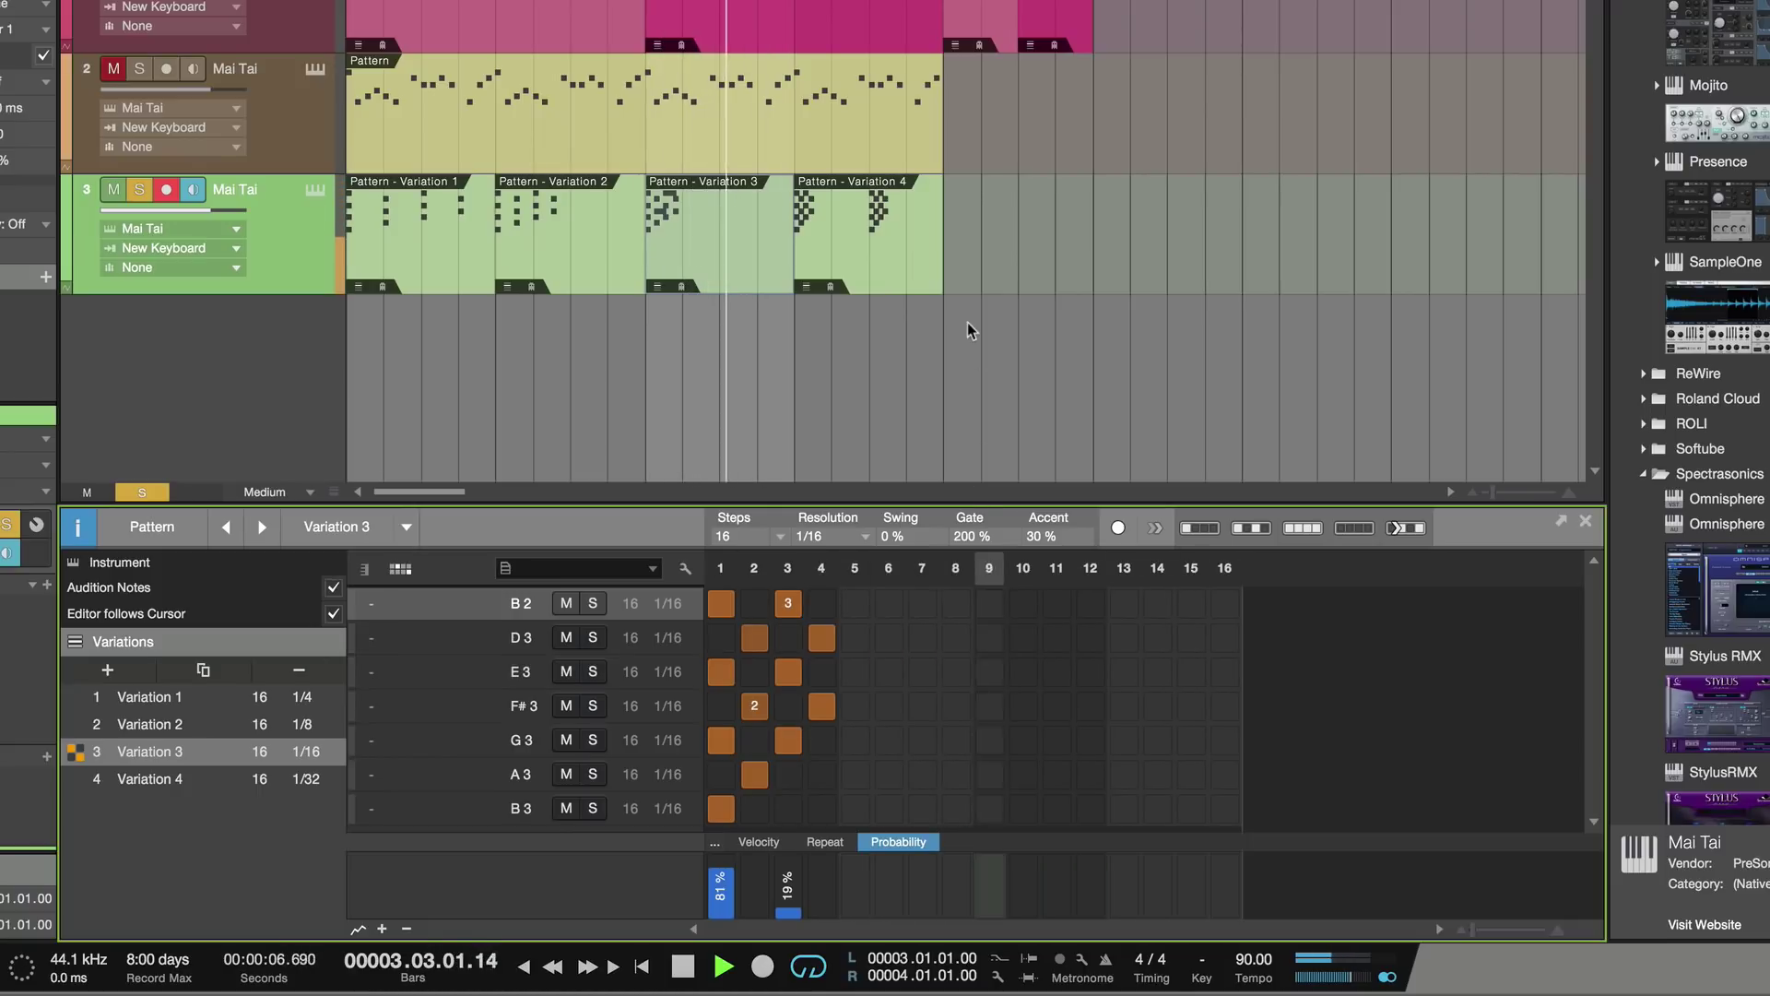
pyautogui.click(887, 282)
pyautogui.press('space')
pyautogui.press('space')
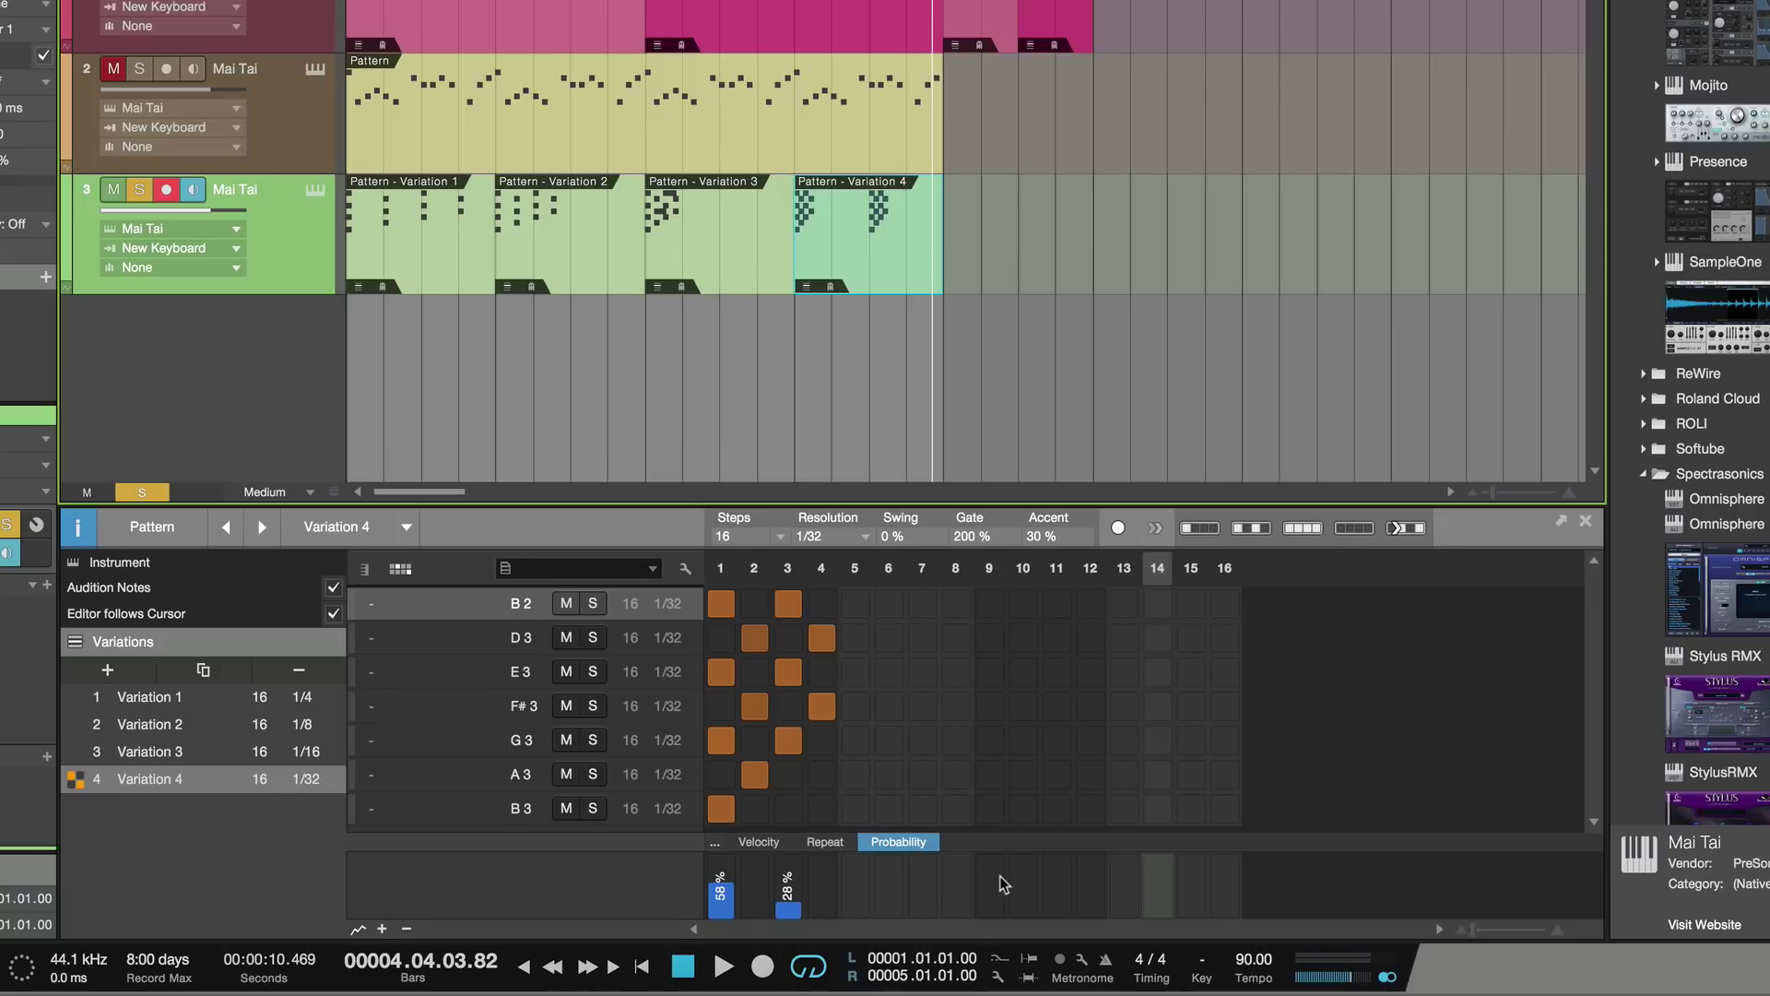
pyautogui.press('space')
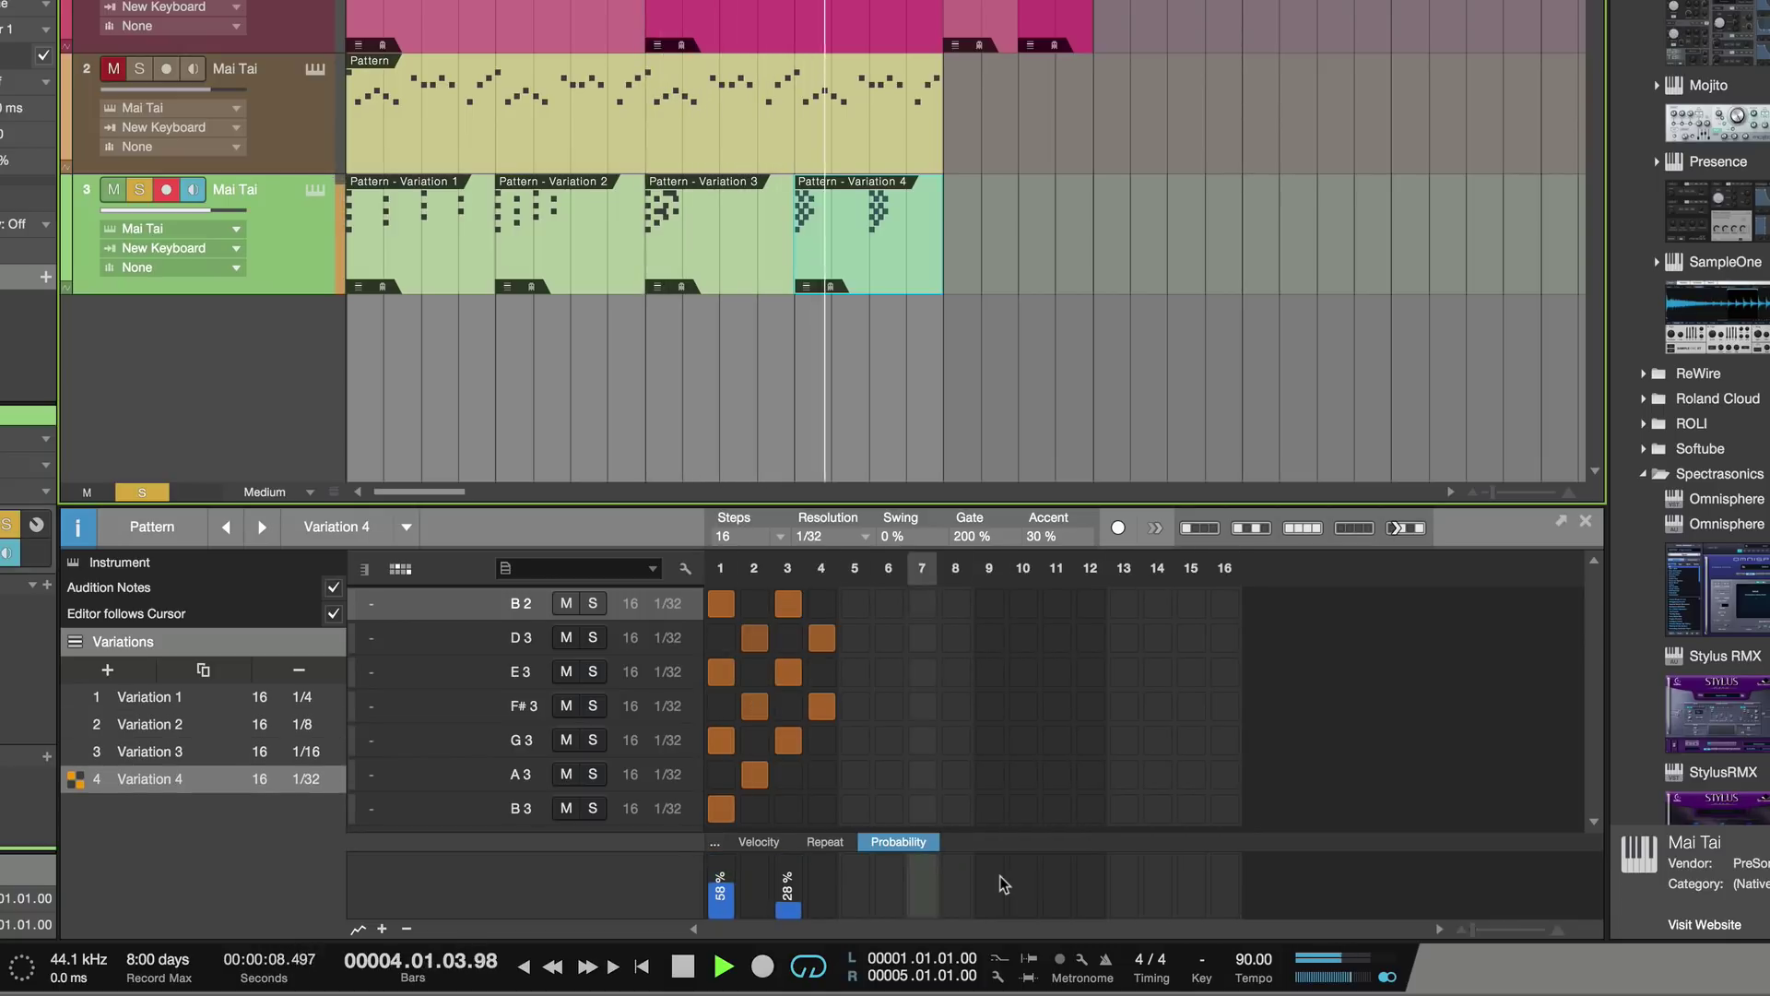
pyautogui.press('space')
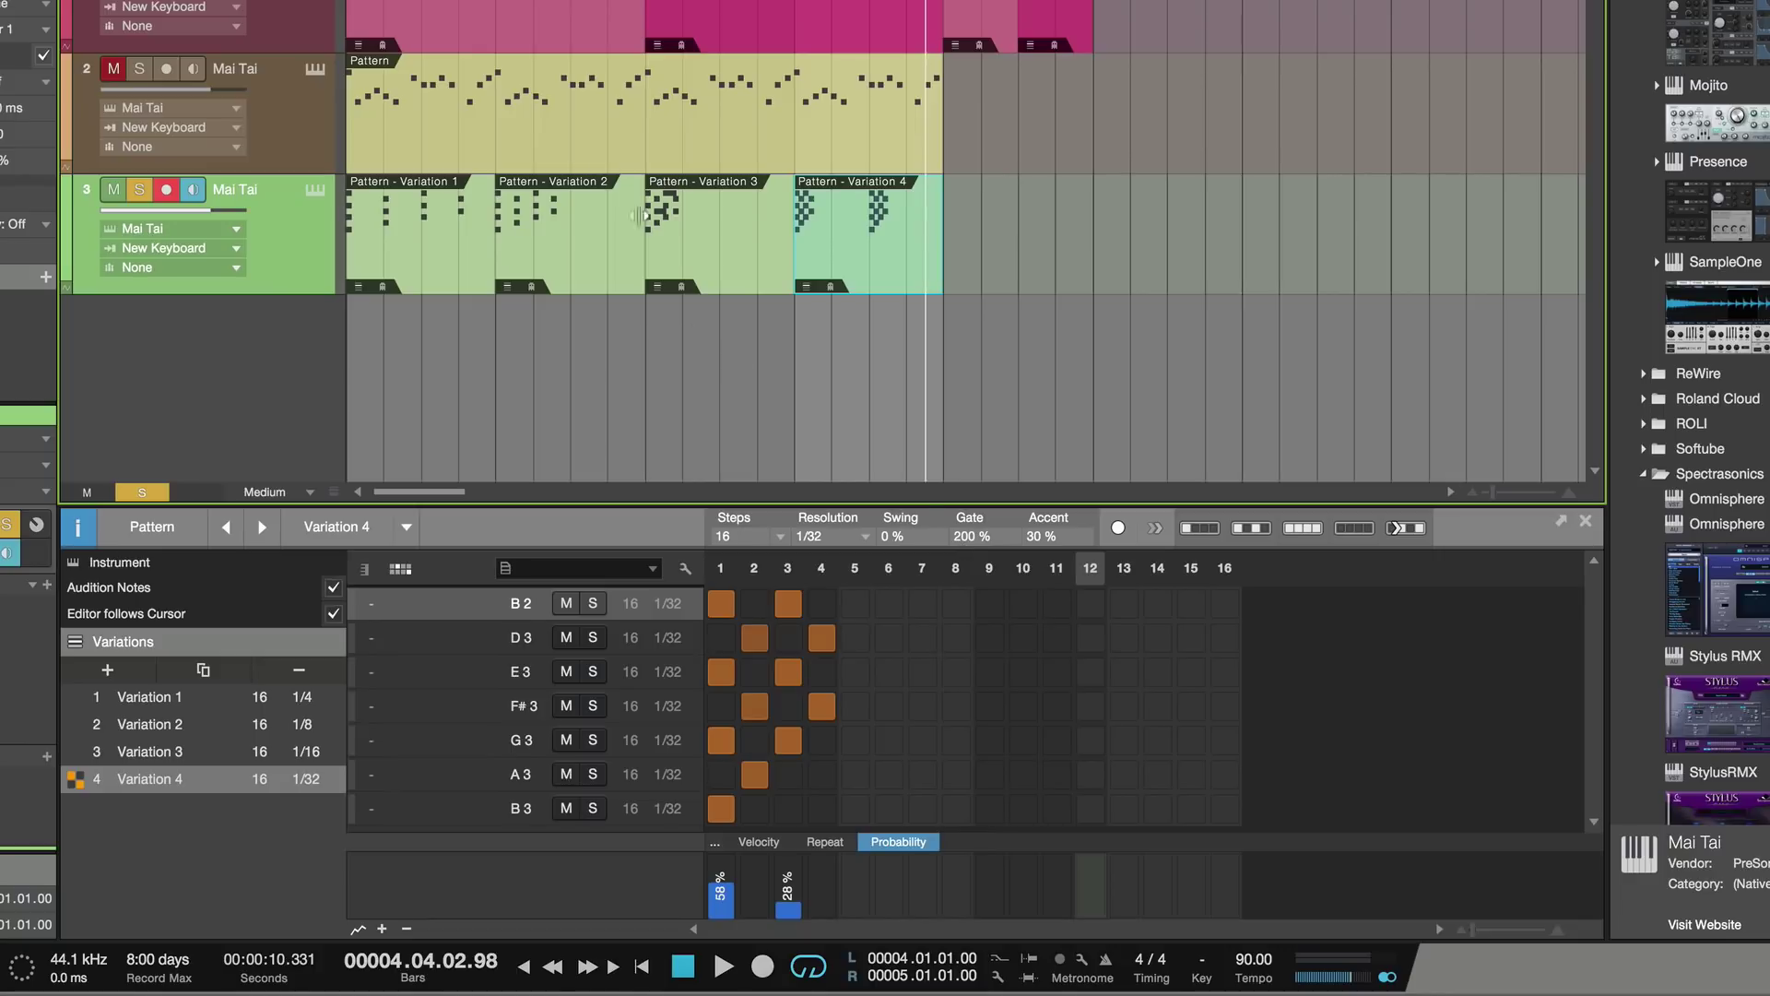
pyautogui.click(463, 269)
# Play Variation 1 in the pattern editor, then stop playback
pyautogui.press('space')
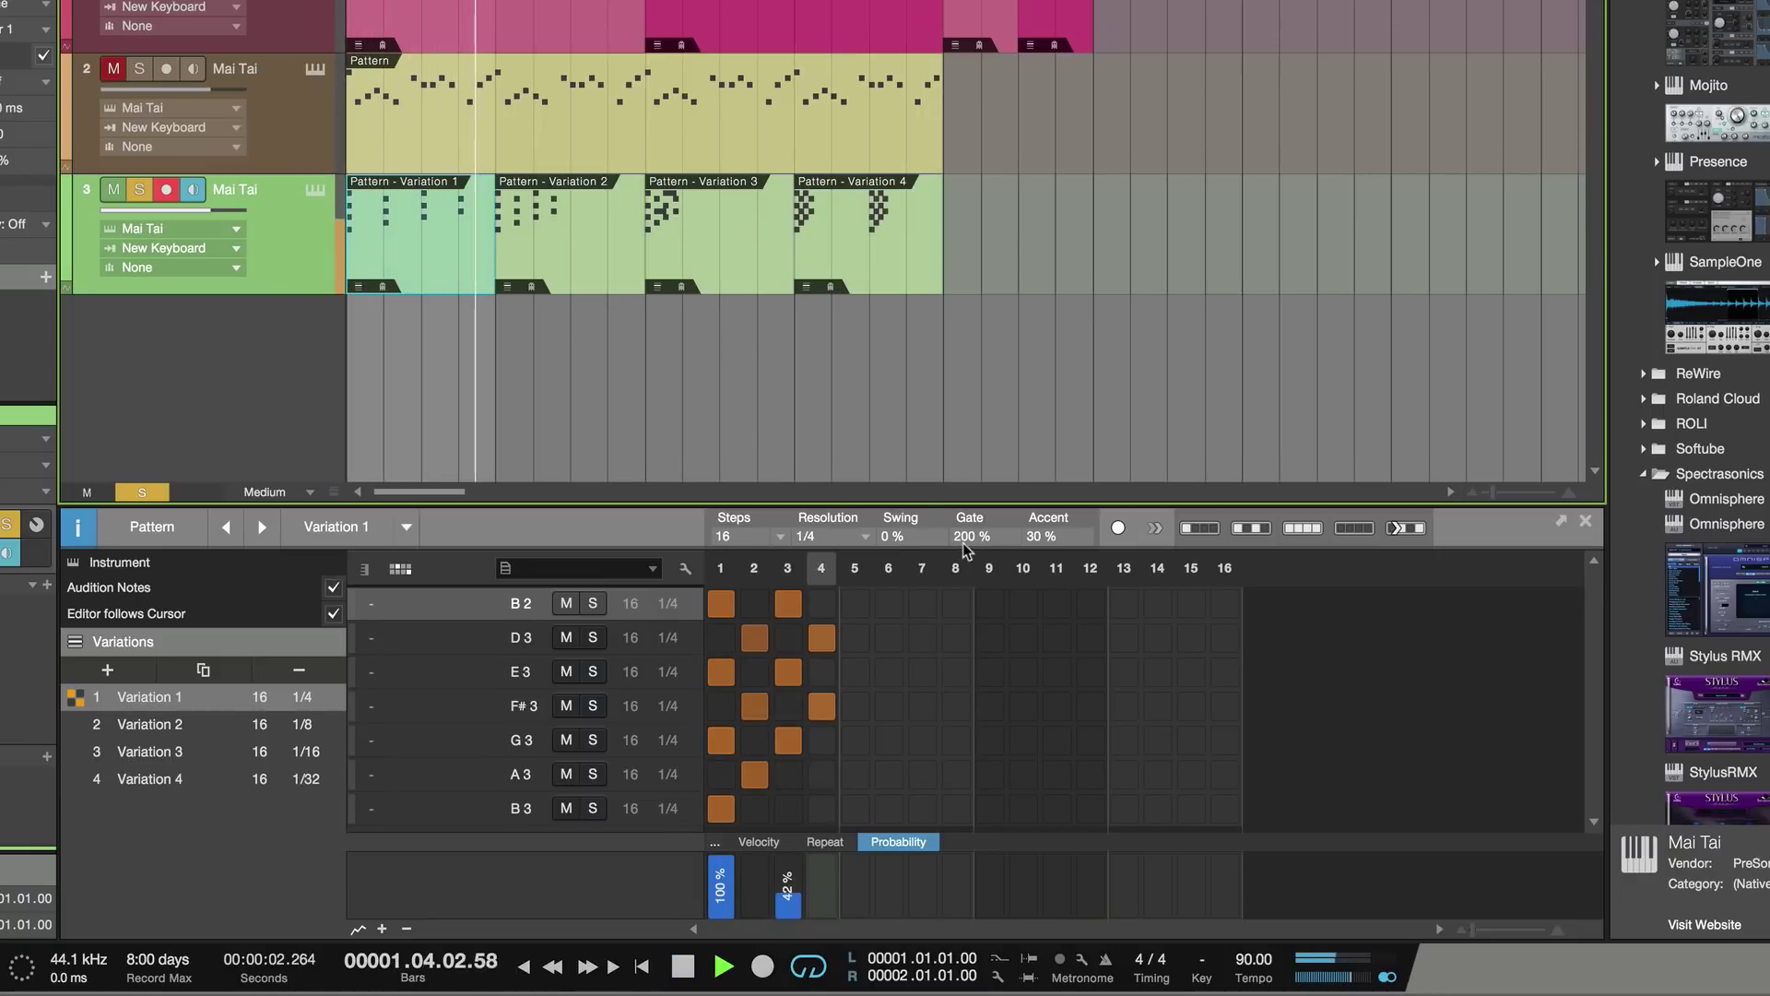
pyautogui.click(967, 566)
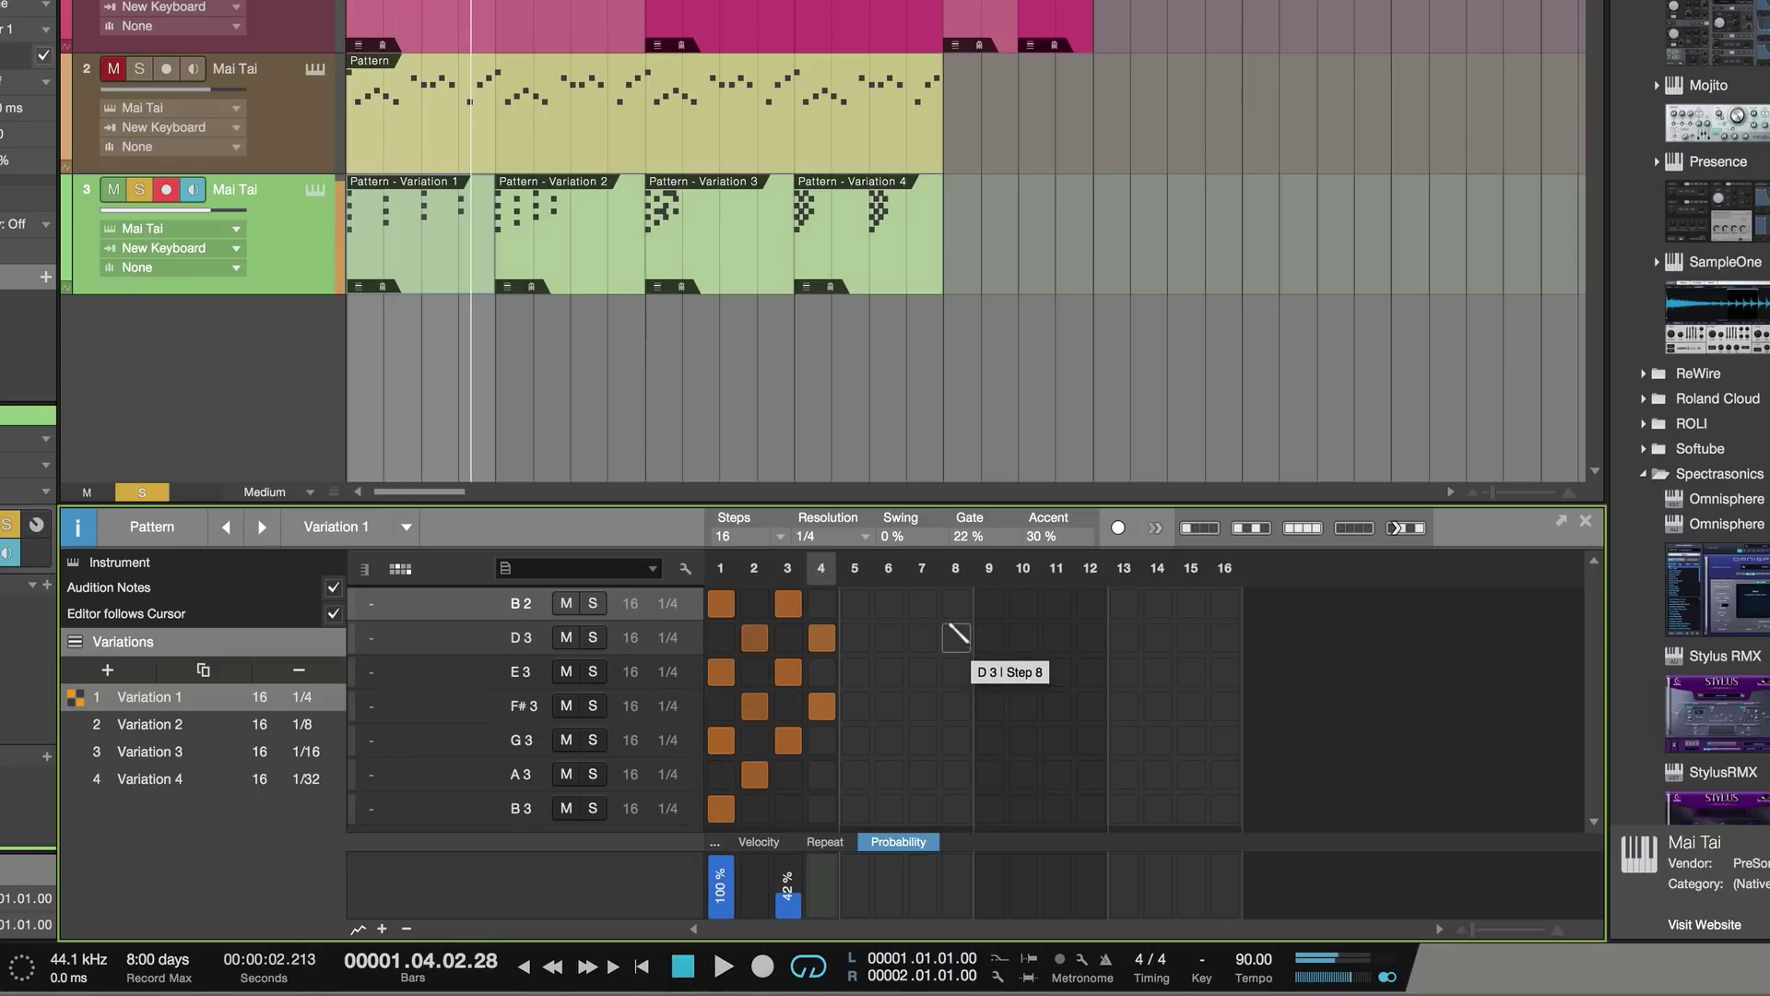
pyautogui.press('space')
# Open track 3's Mai Tai synth and load the Poly - Blank House preset
pyautogui.click(313, 192)
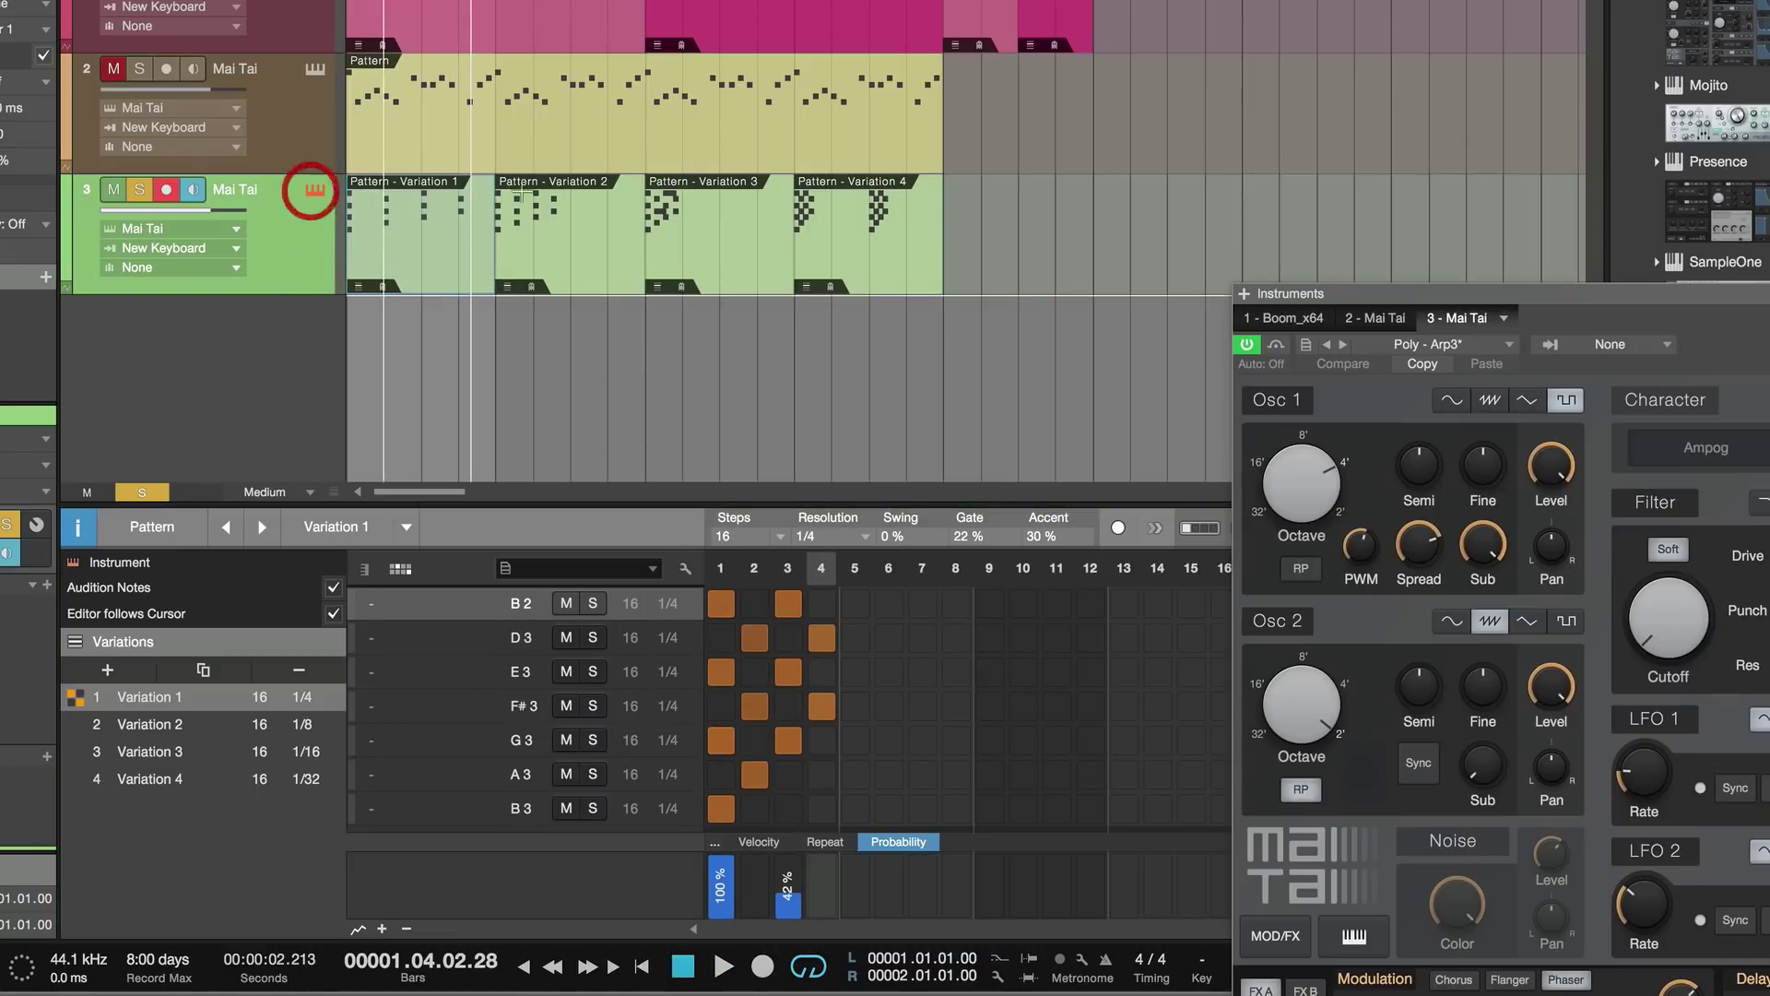
pyautogui.click(1448, 344)
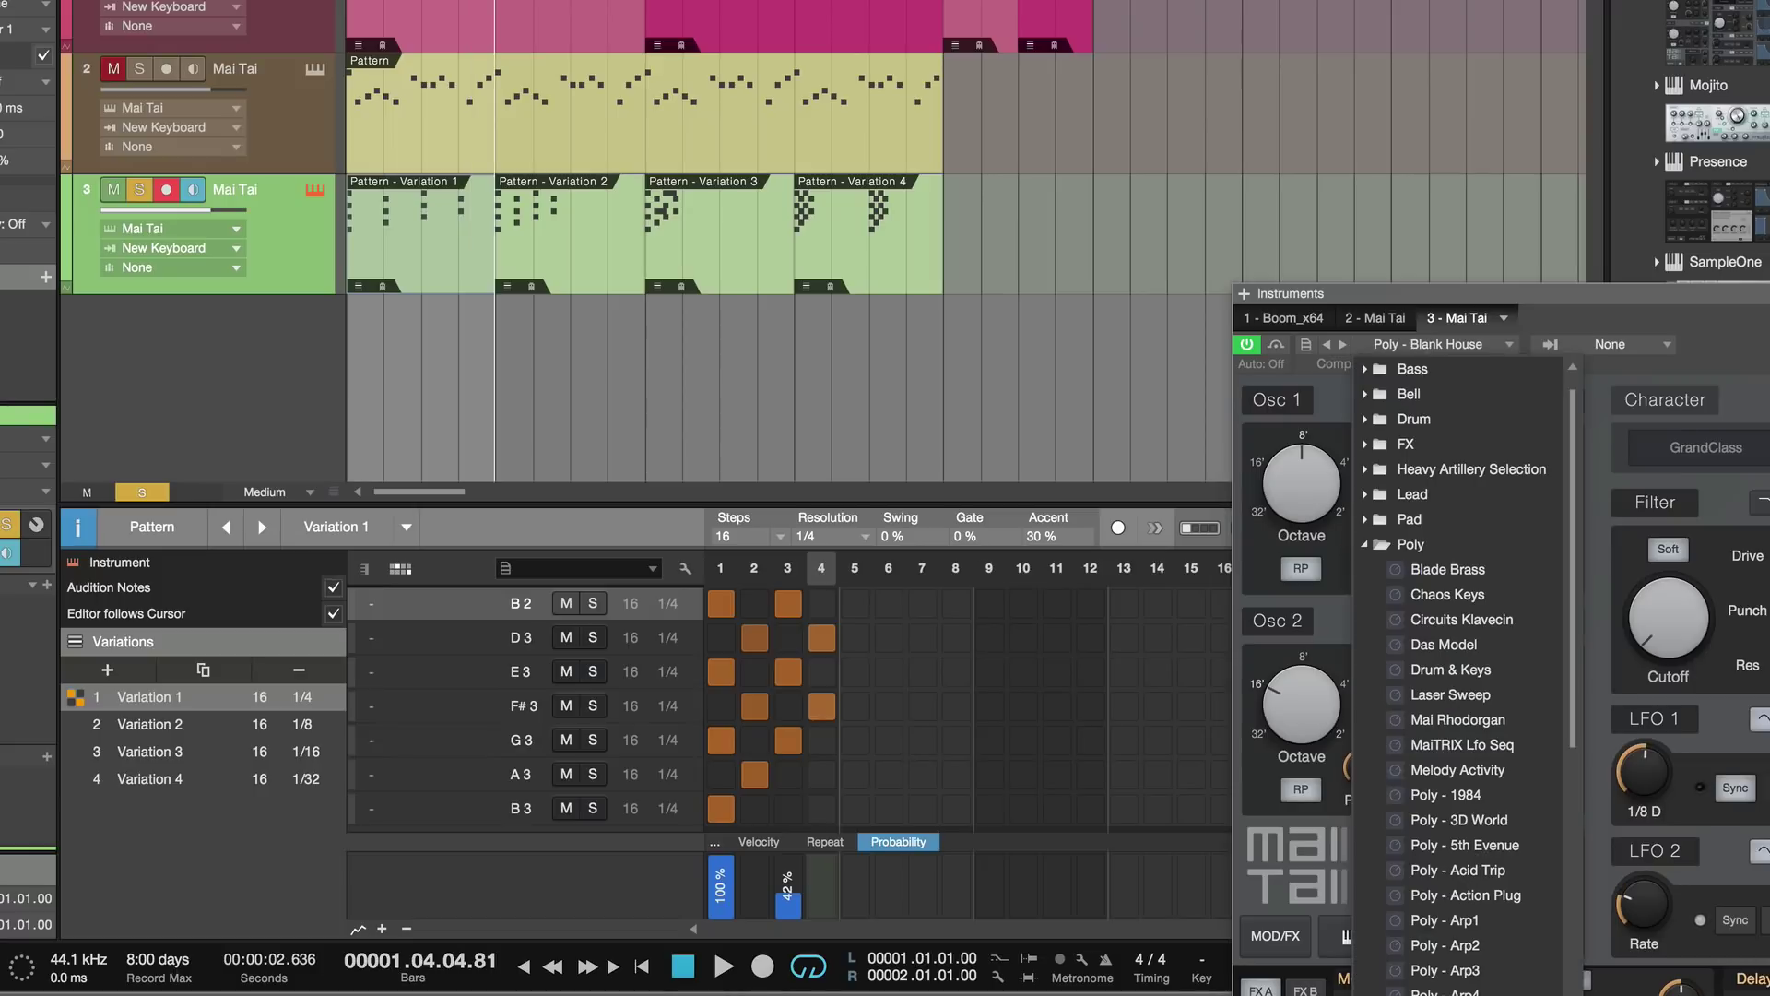
pyautogui.click(1459, 820)
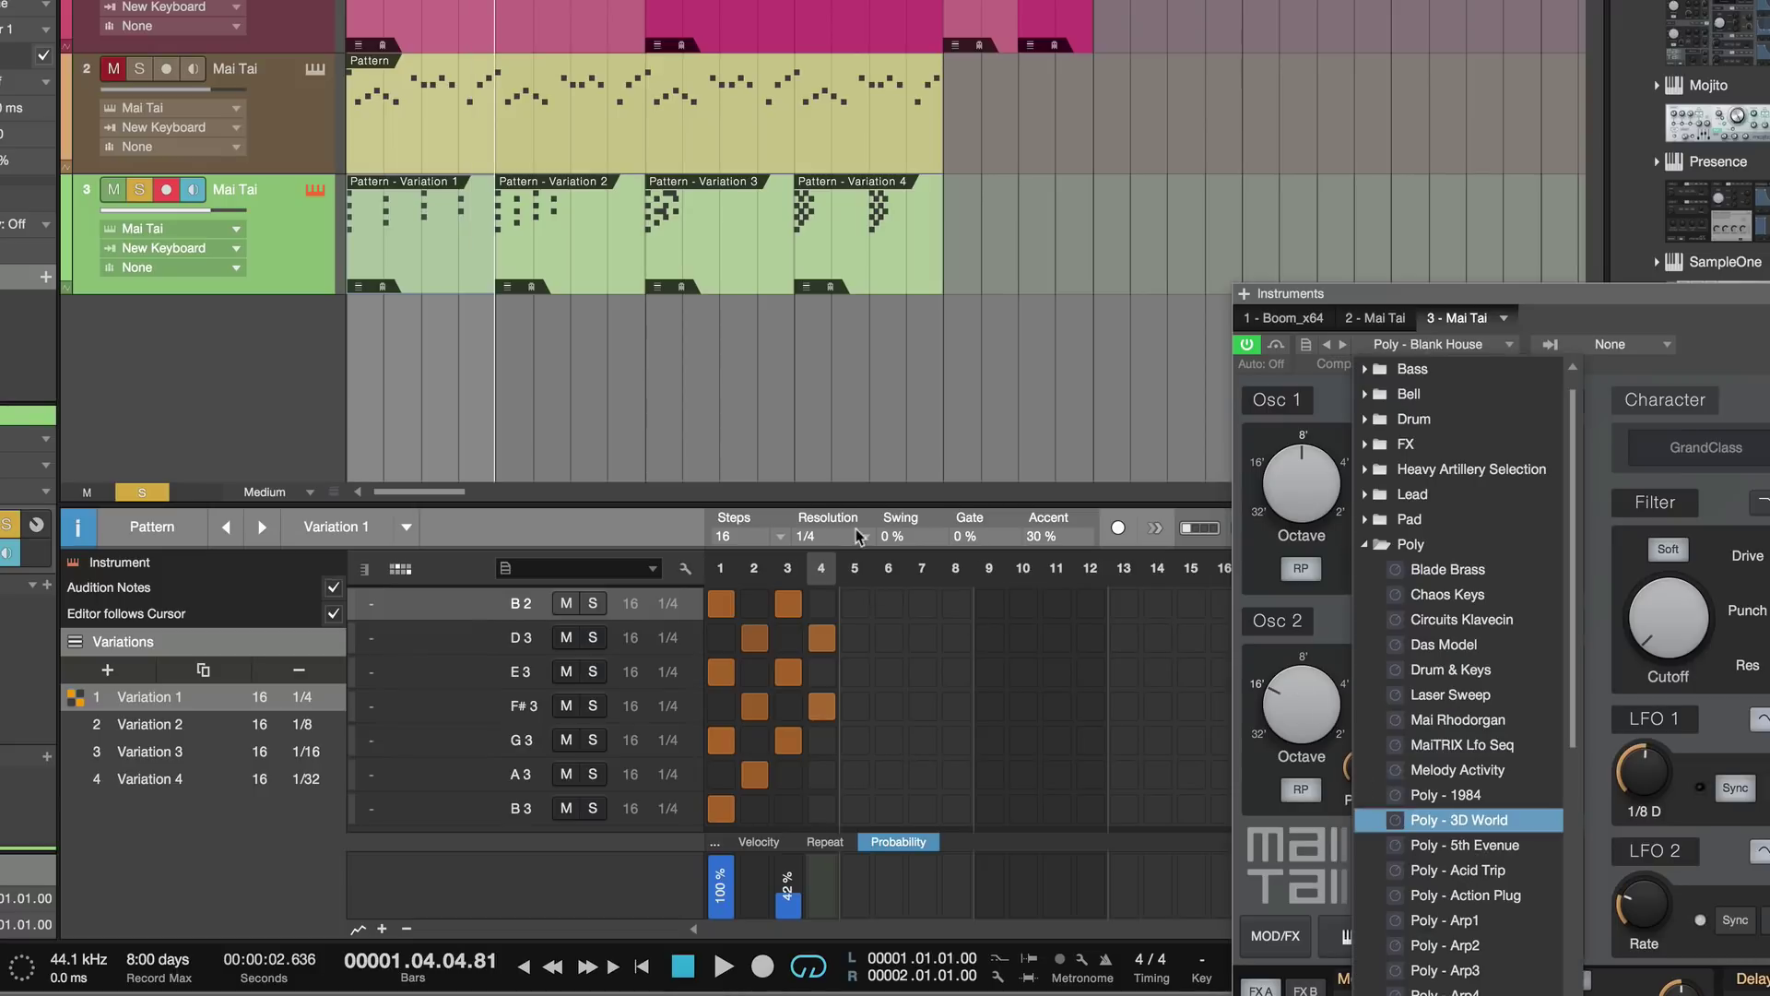
pyautogui.click(843, 500)
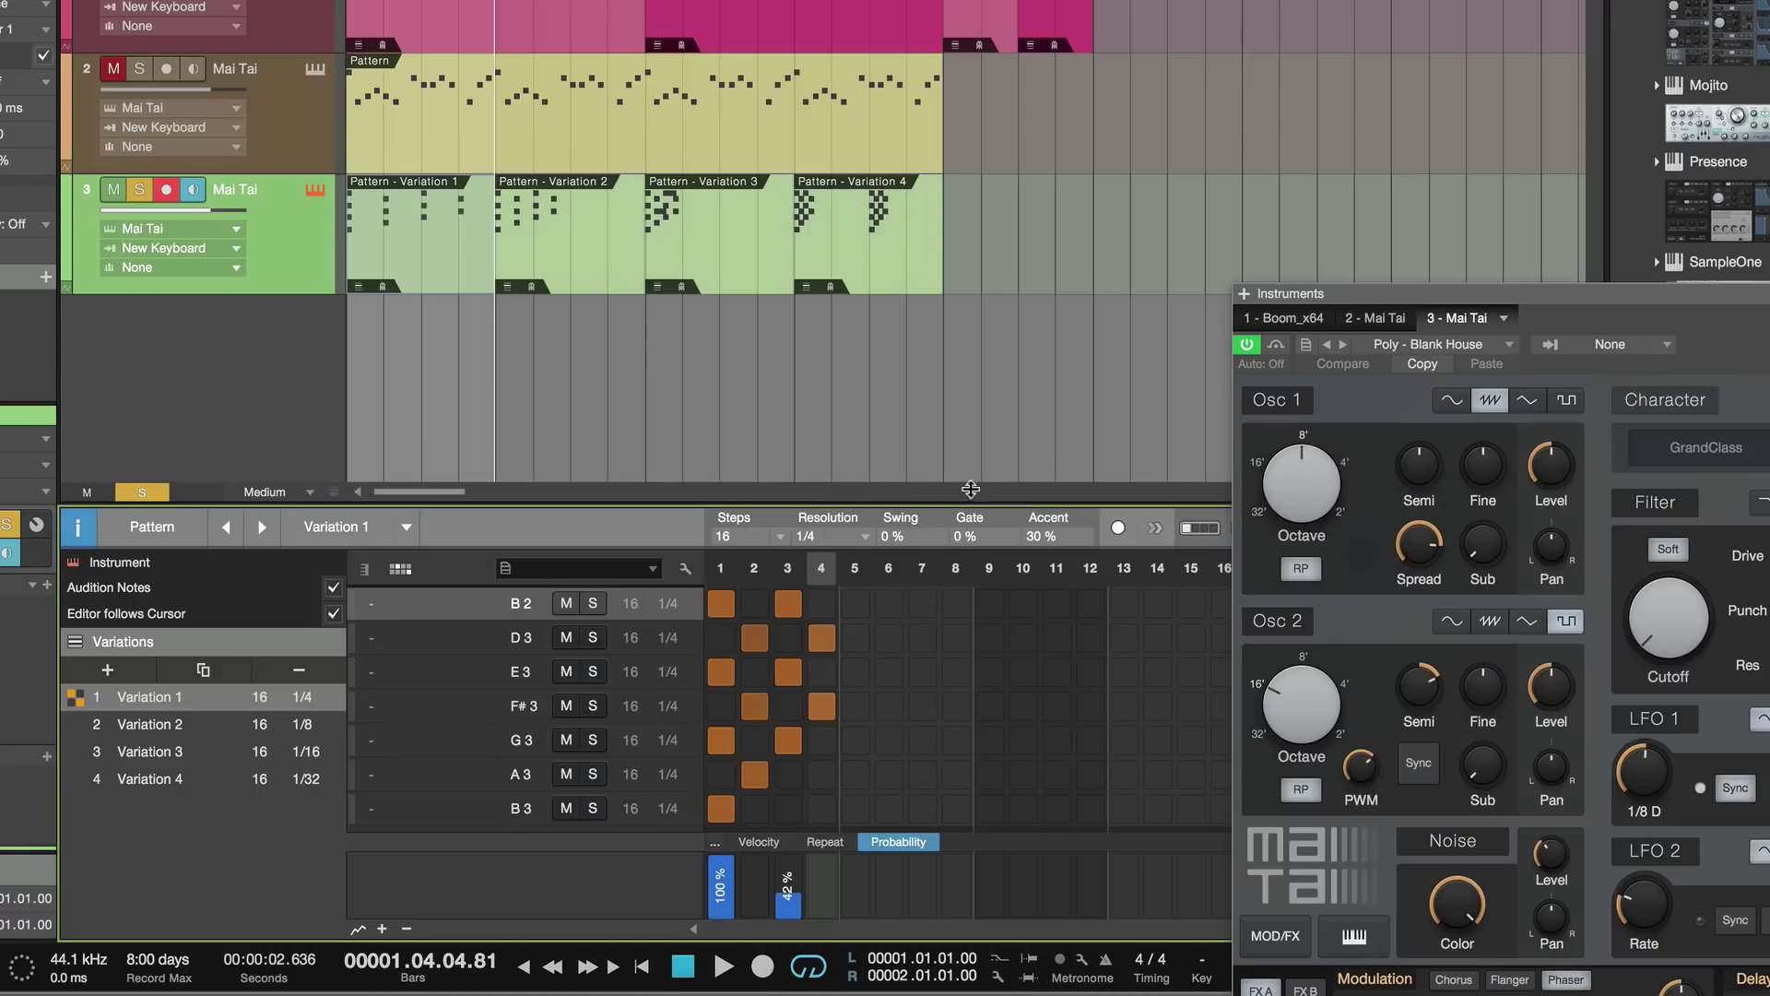
# Play the chords with the new sound and shorten the gate from 84% to 72%
pyautogui.press('space')
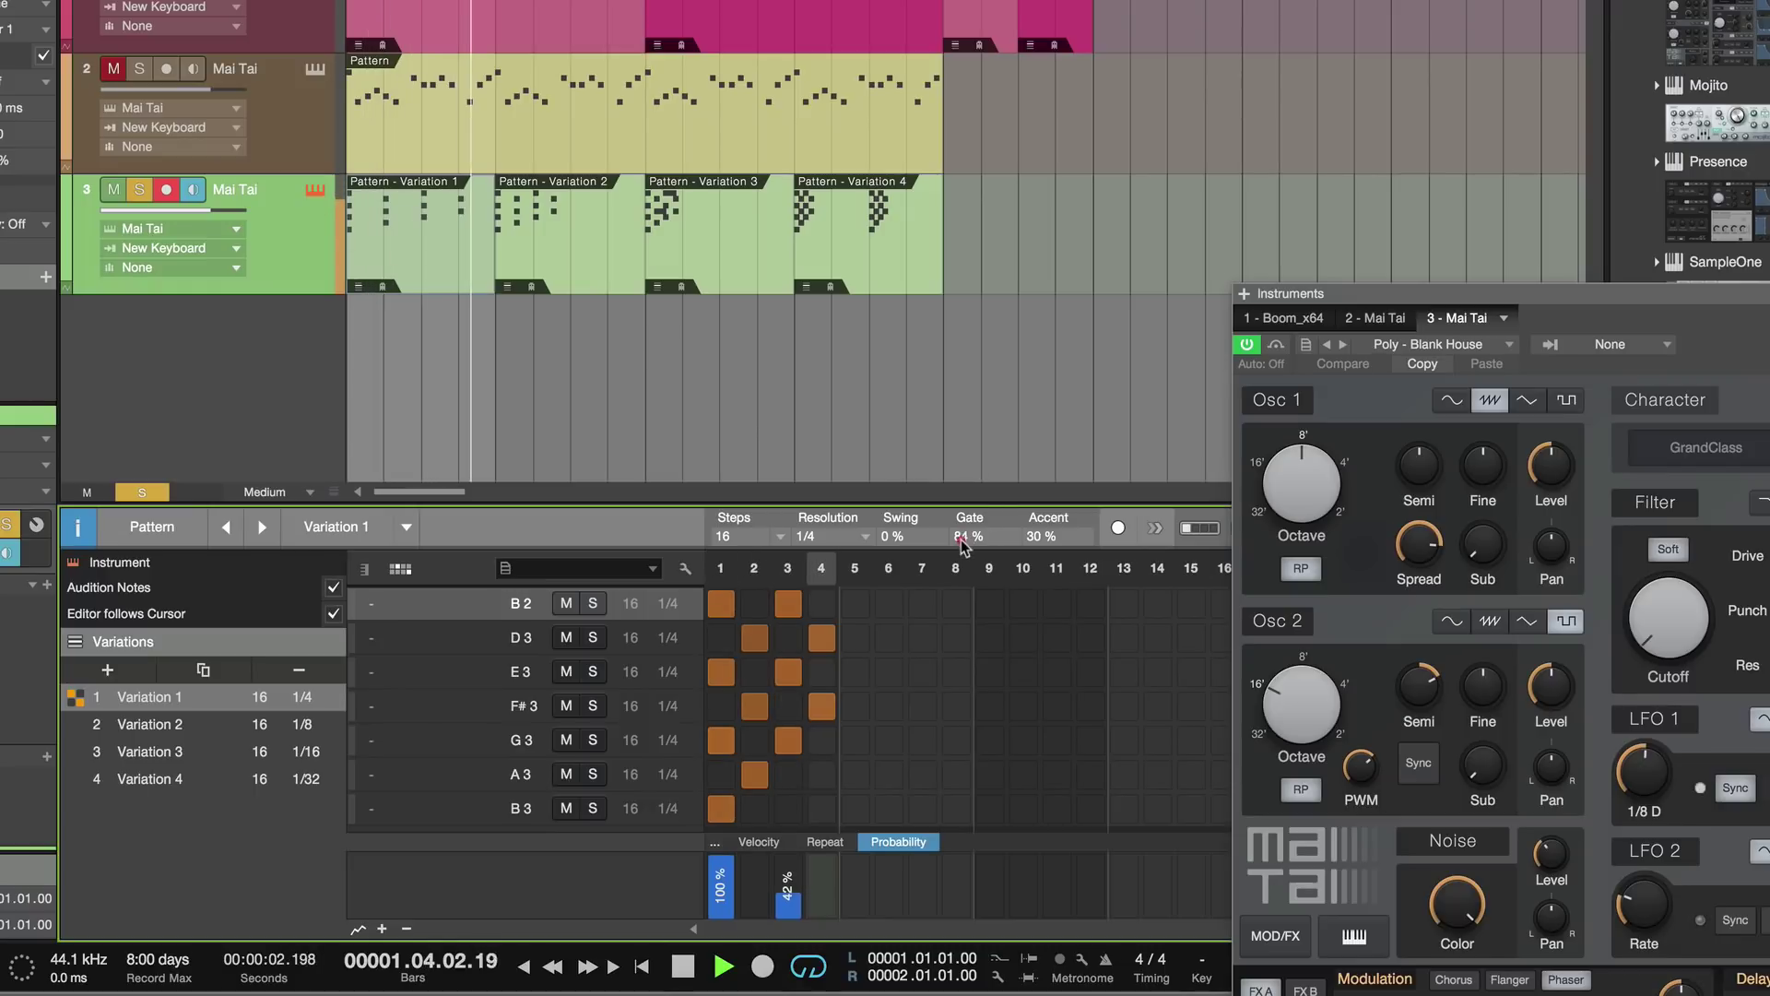
pyautogui.moveTo(961, 543)
pyautogui.mouseDown()
pyautogui.moveTo(962, 580)
pyautogui.moveTo(972, 556)
pyautogui.mouseUp()
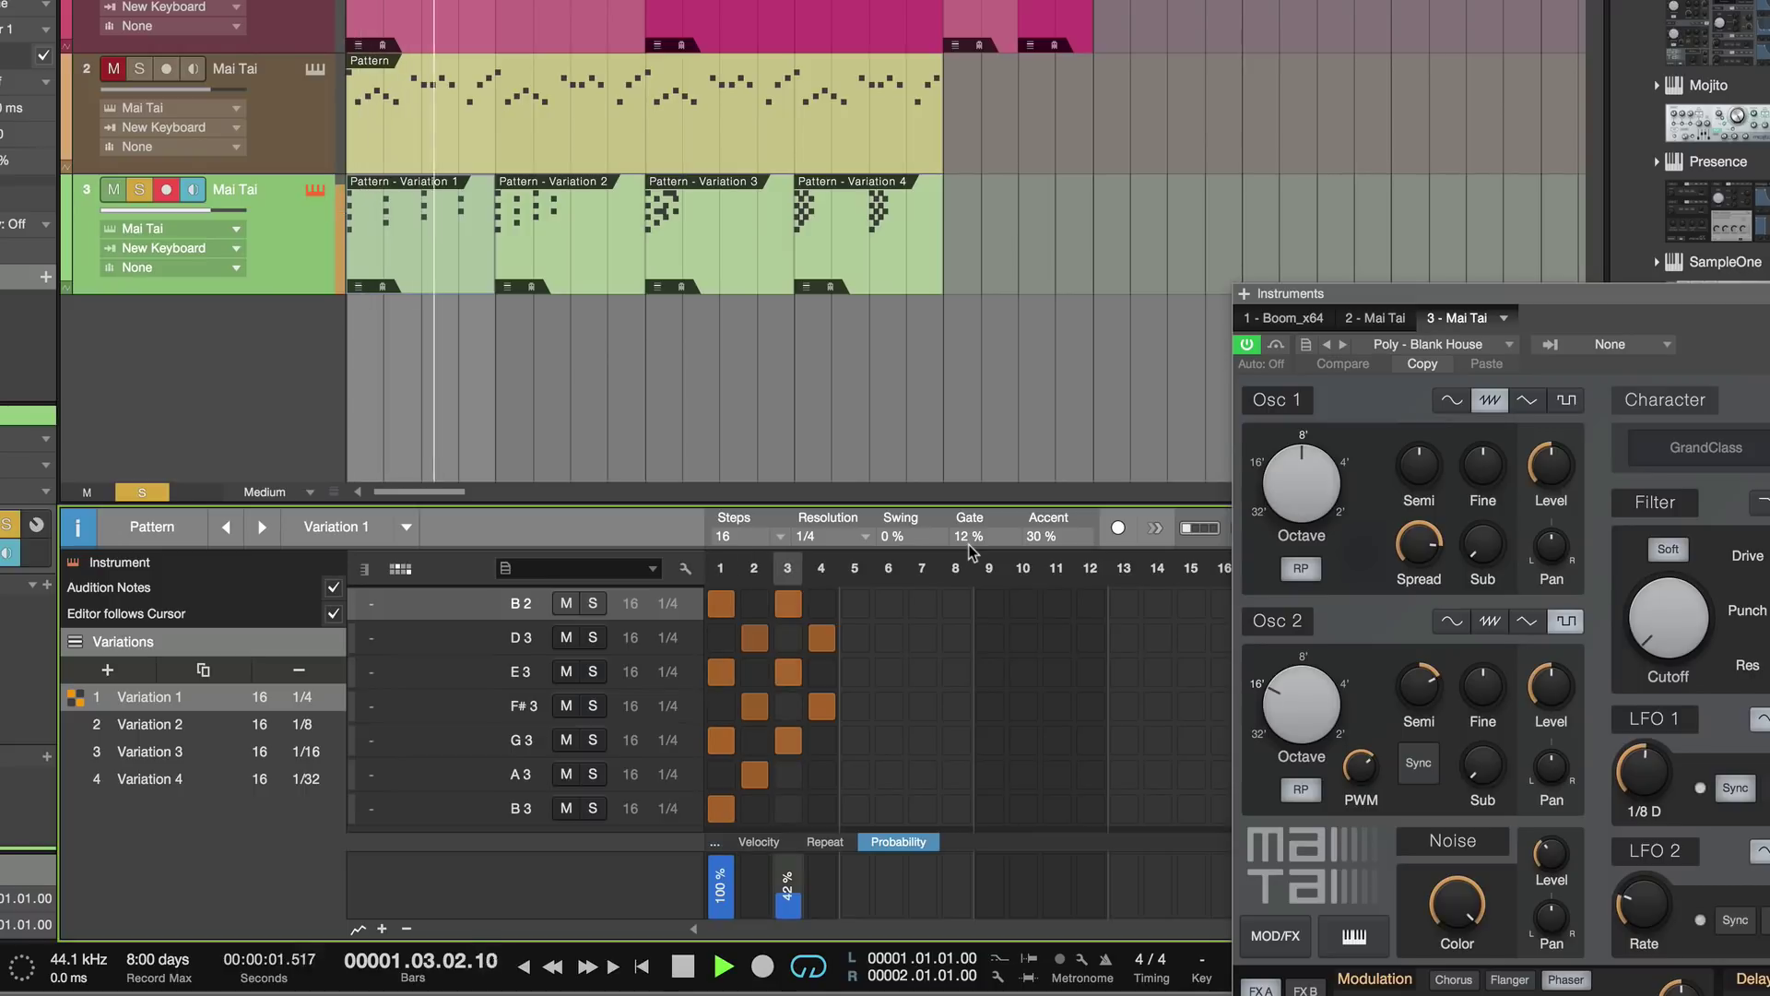
pyautogui.press('space')
# Load Variation 2, lower its gate length and play to hear the shorter notes
pyautogui.click(551, 261)
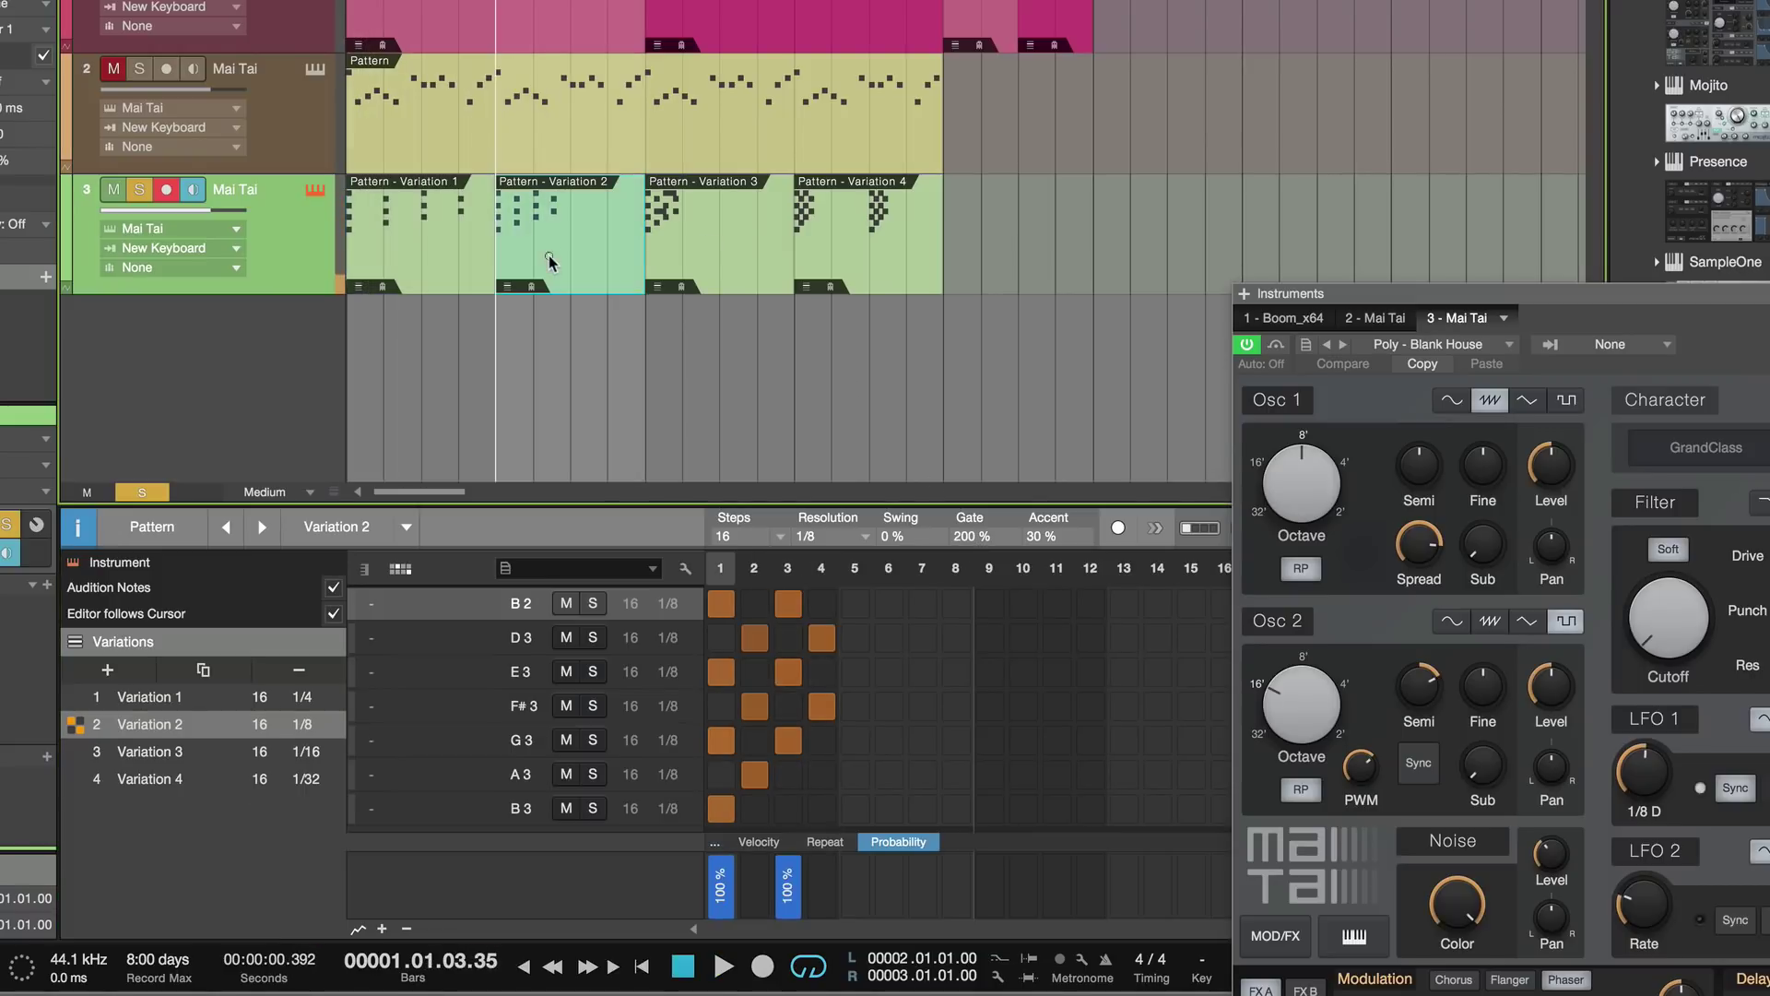
pyautogui.press('space')
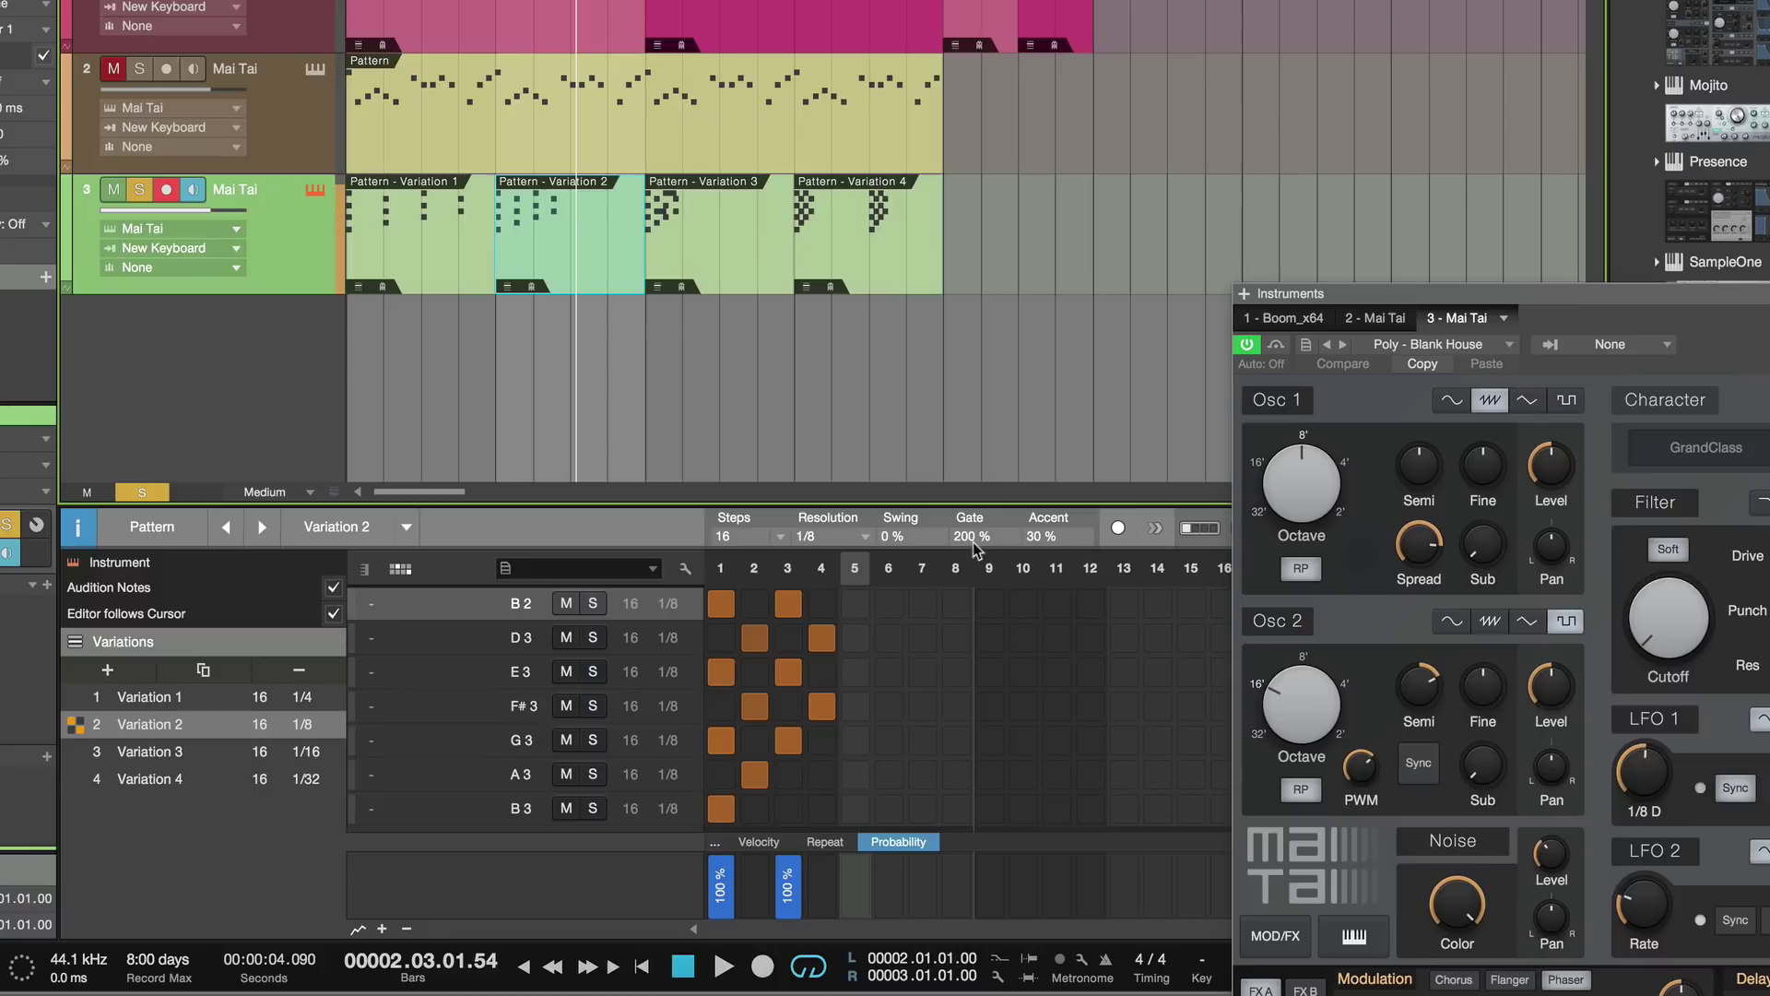
pyautogui.moveTo(968, 539); pyautogui.dragTo(963, 608)
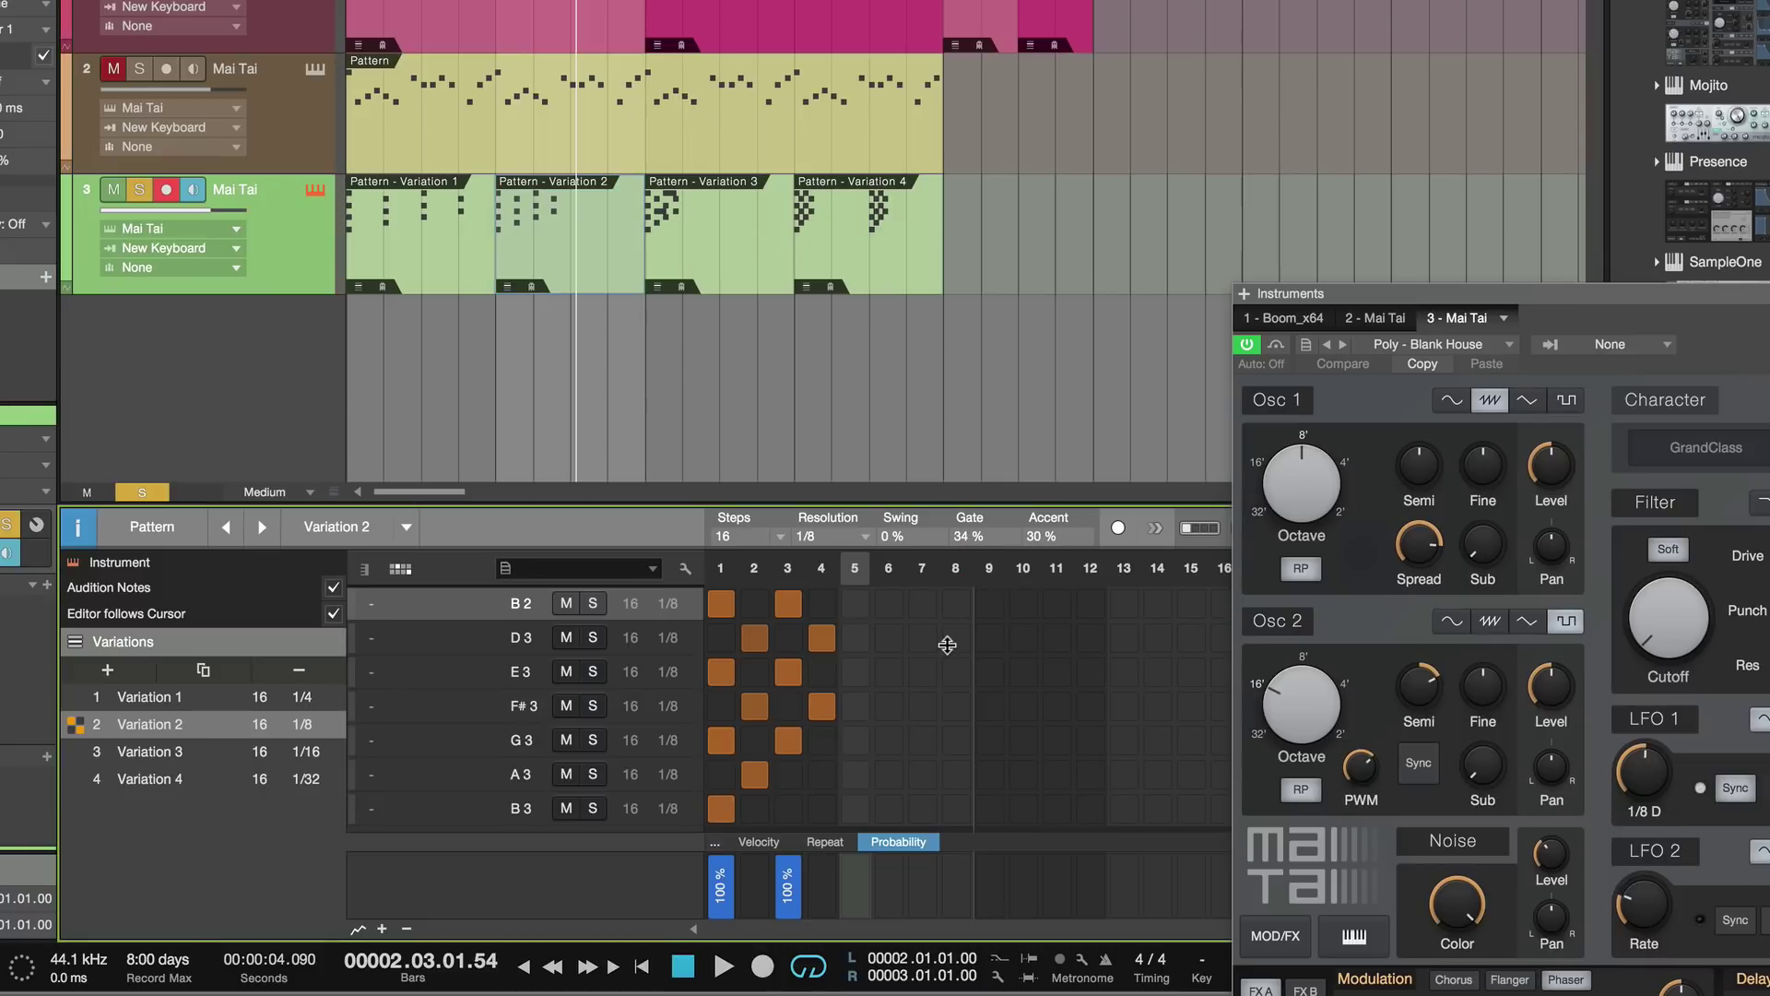
pyautogui.press('space')
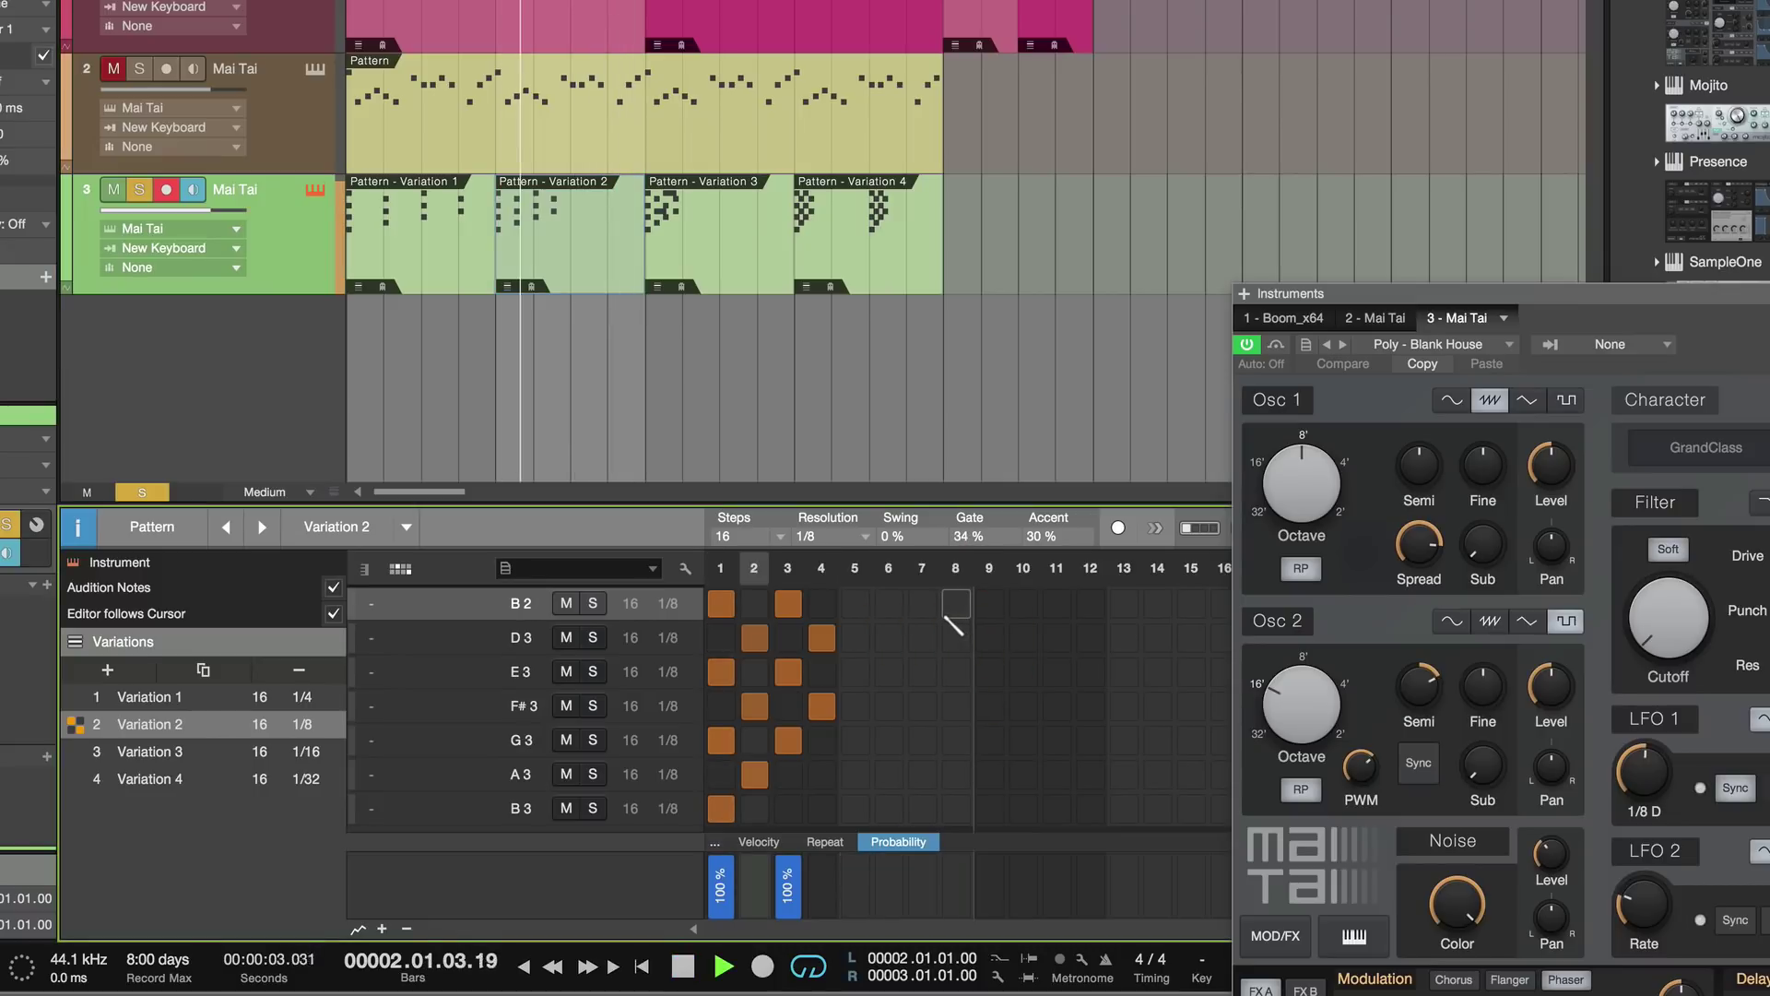
# Audition Variations 3 and 4 with their lowered gates, then show the Mai Tai preset list
pyautogui.click(750, 269)
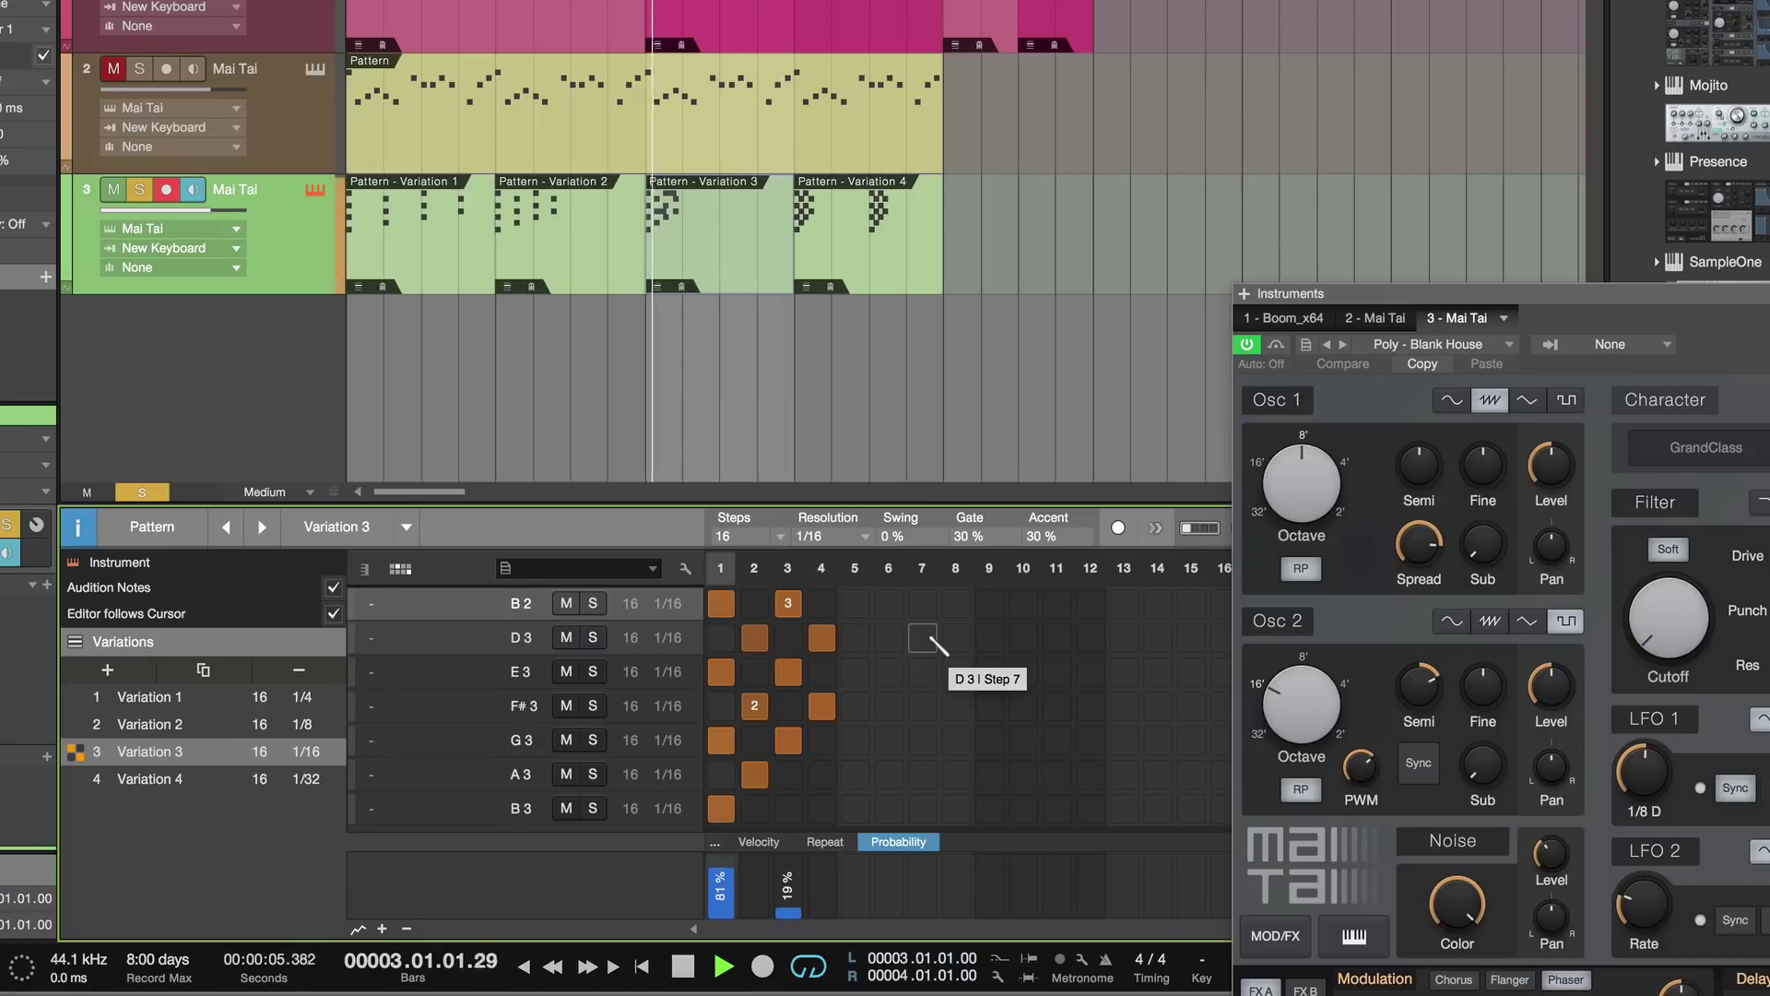
pyautogui.press('space')
pyautogui.click(884, 274)
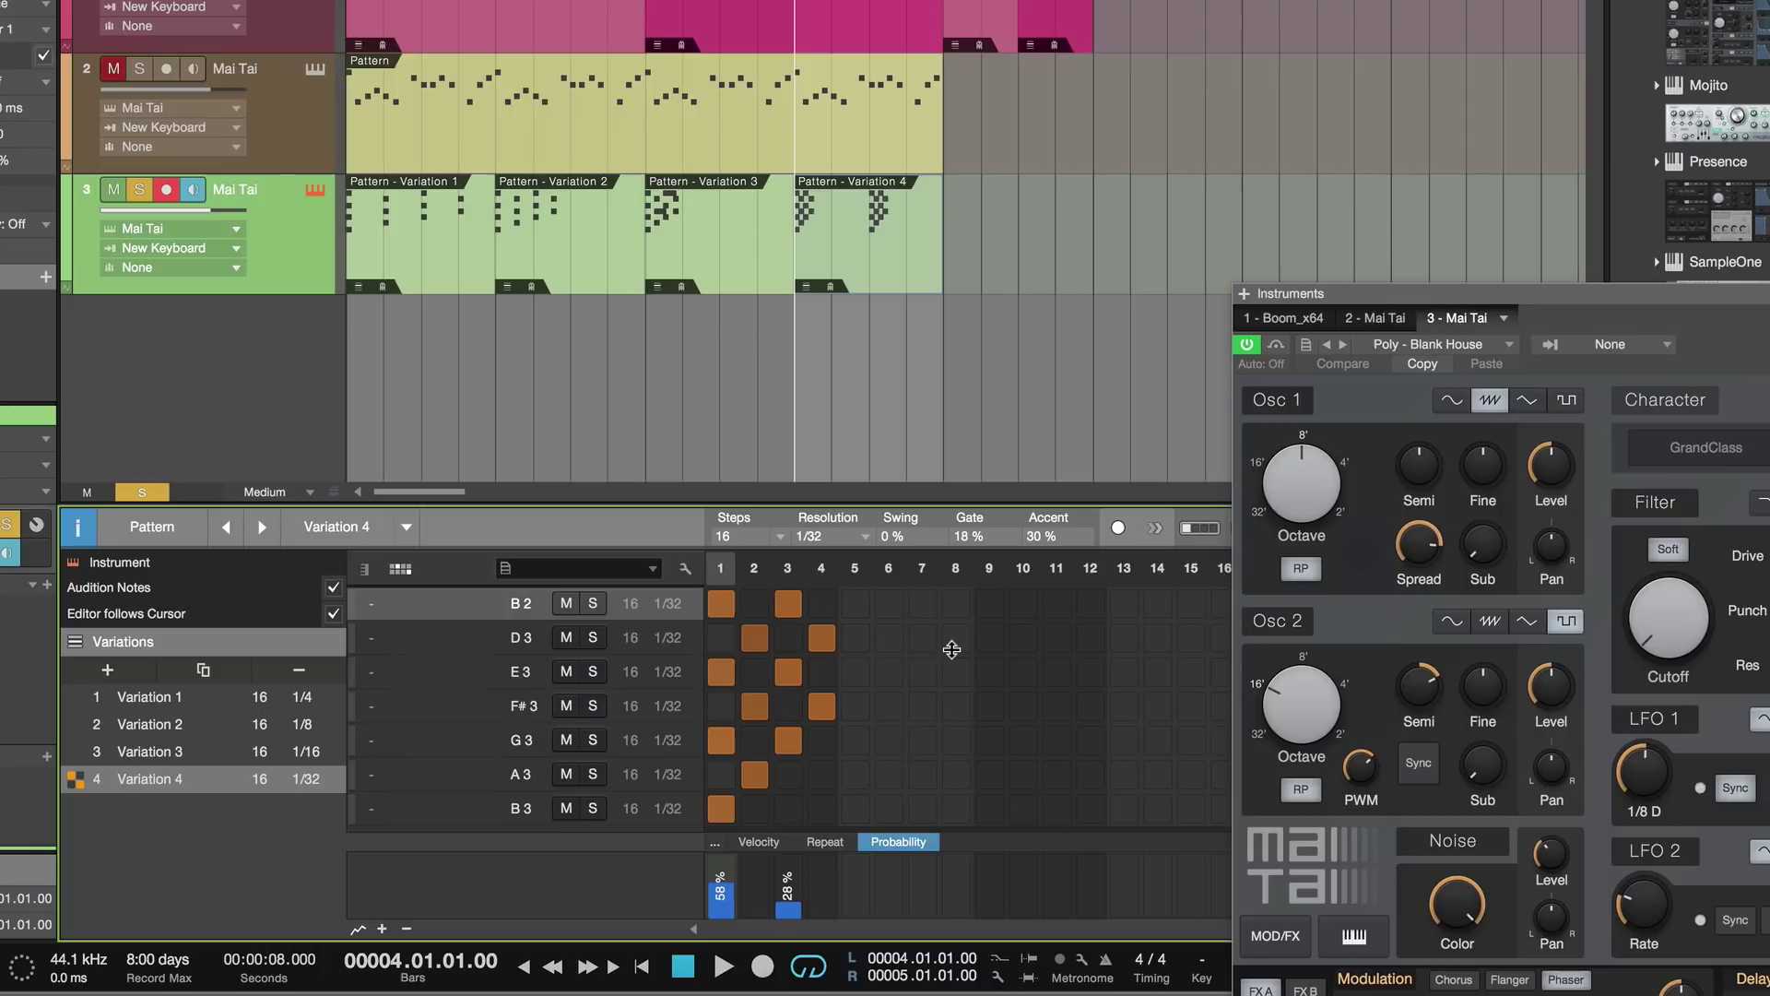
pyautogui.press('space')
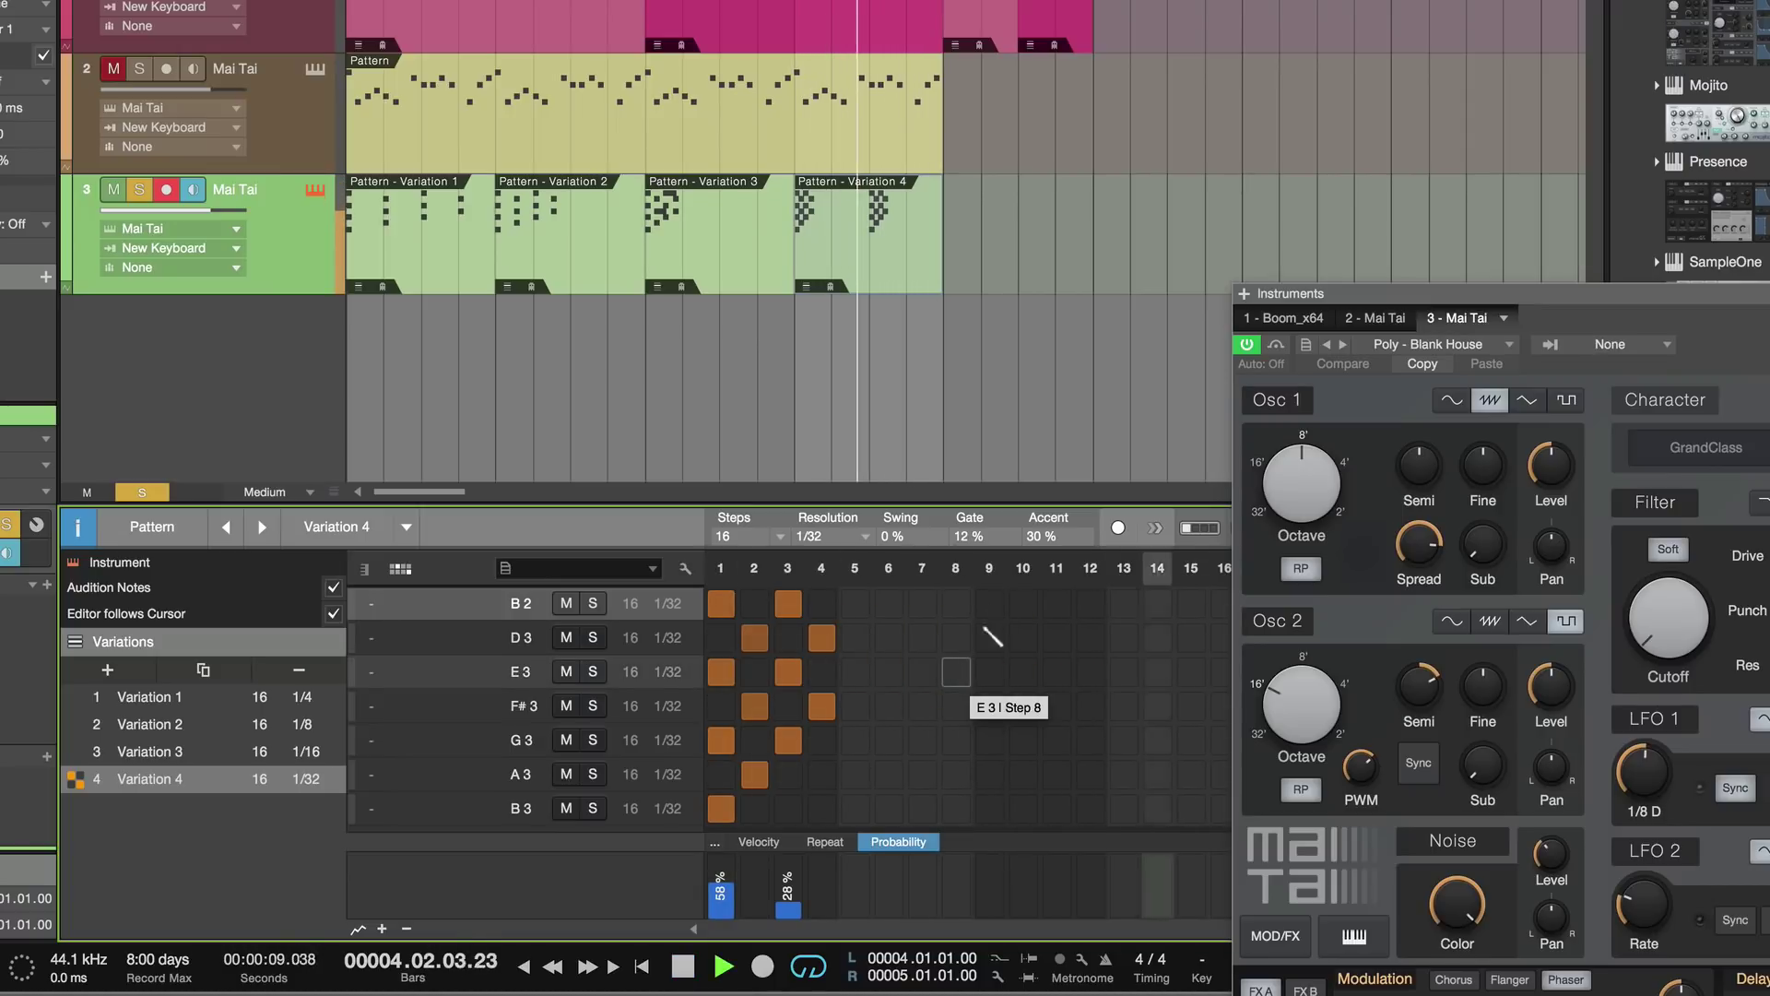
pyautogui.click(1415, 347)
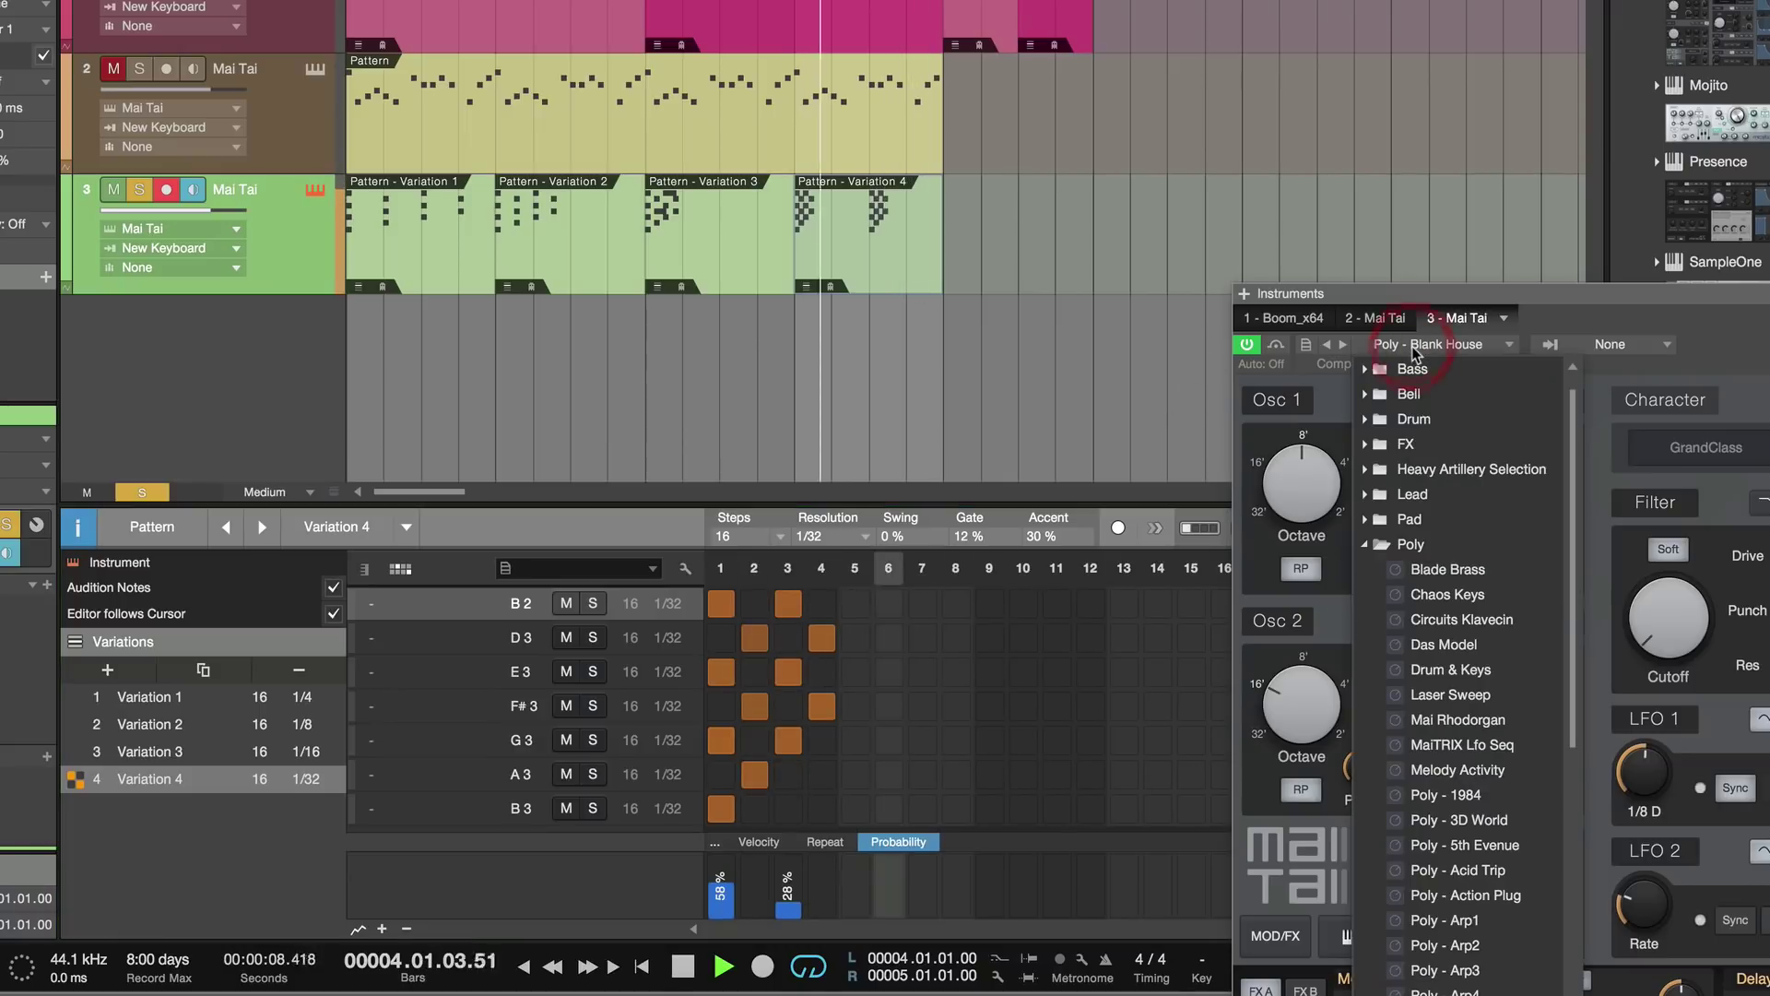
# Load the Poly - Arp1 preset on the track 3 Mai Tai and play the song from the start to audition it
pyautogui.click(1500, 922)
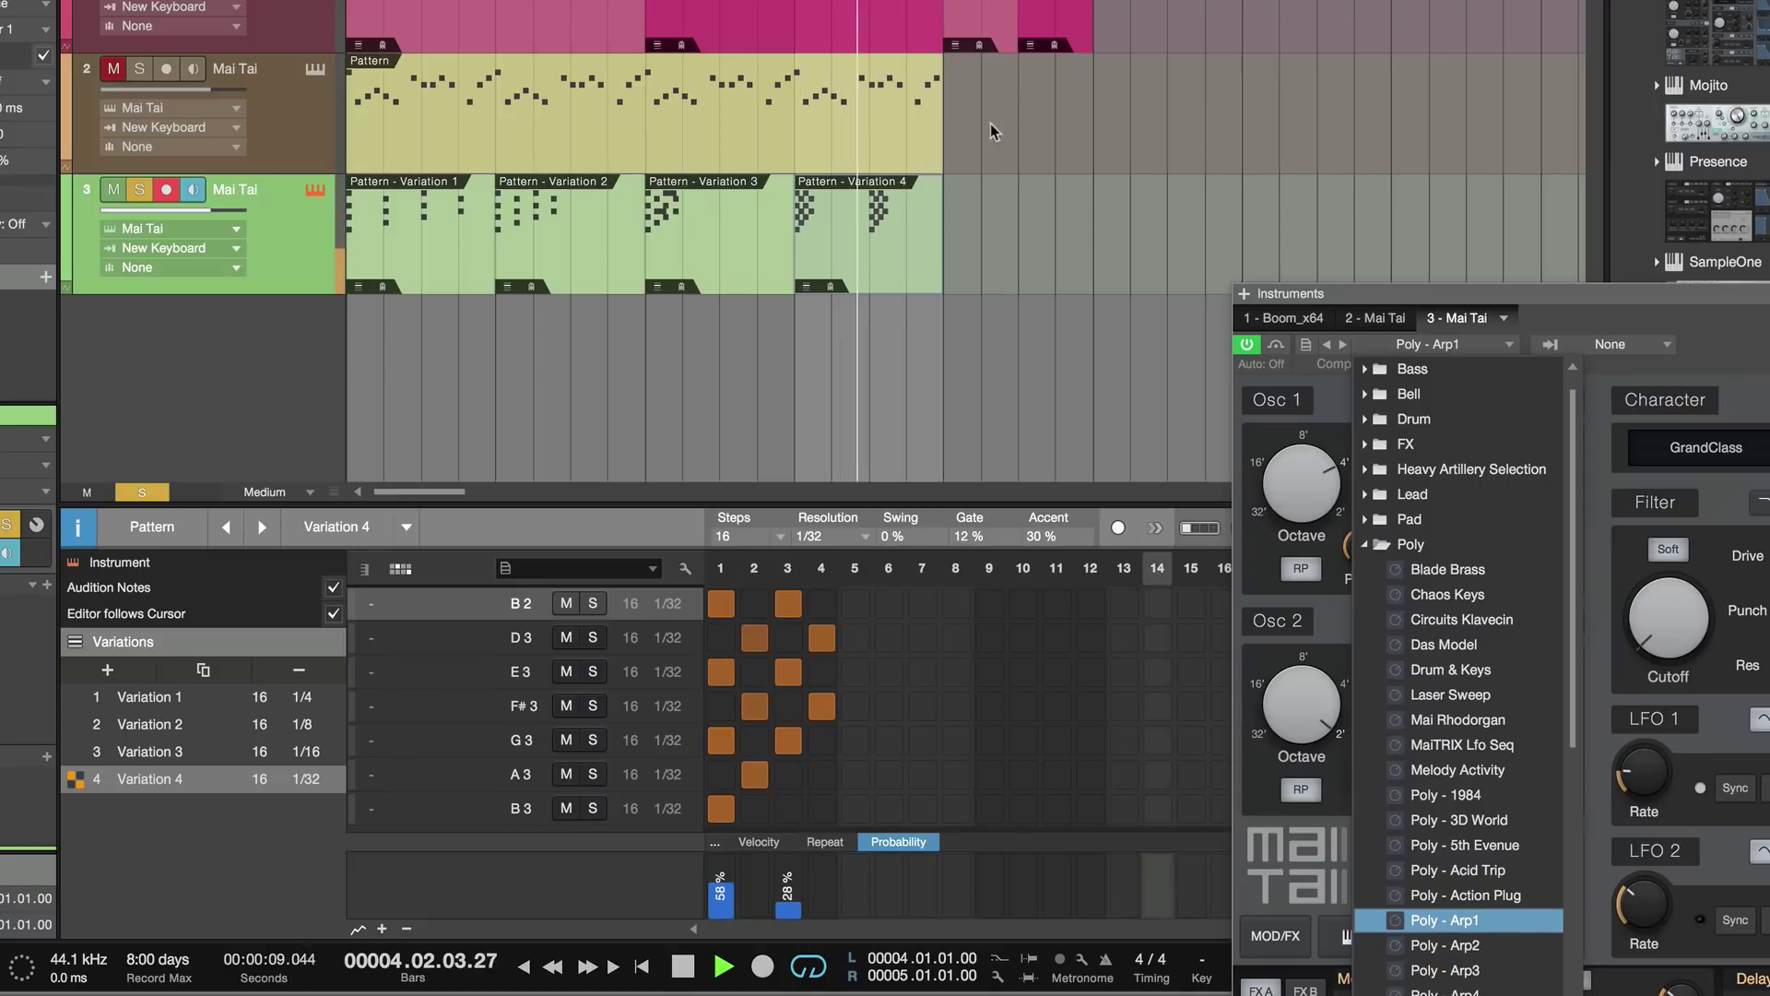
pyautogui.click(1491, 921)
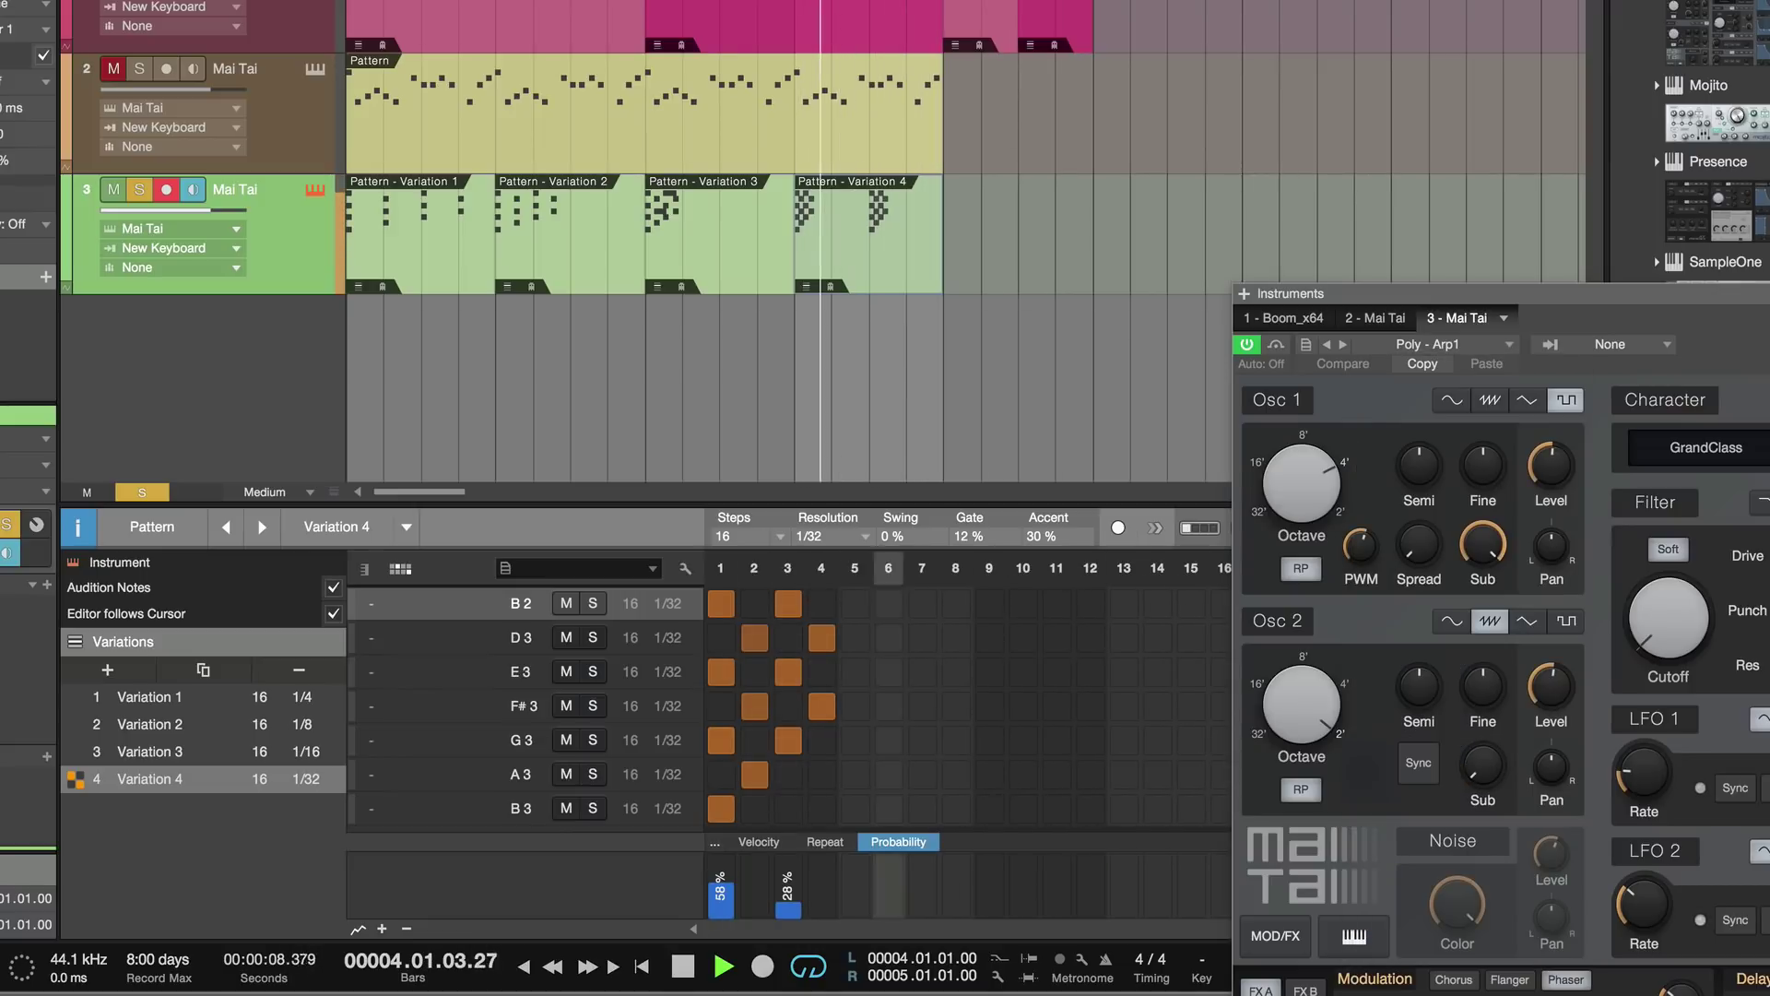
pyautogui.press('space')
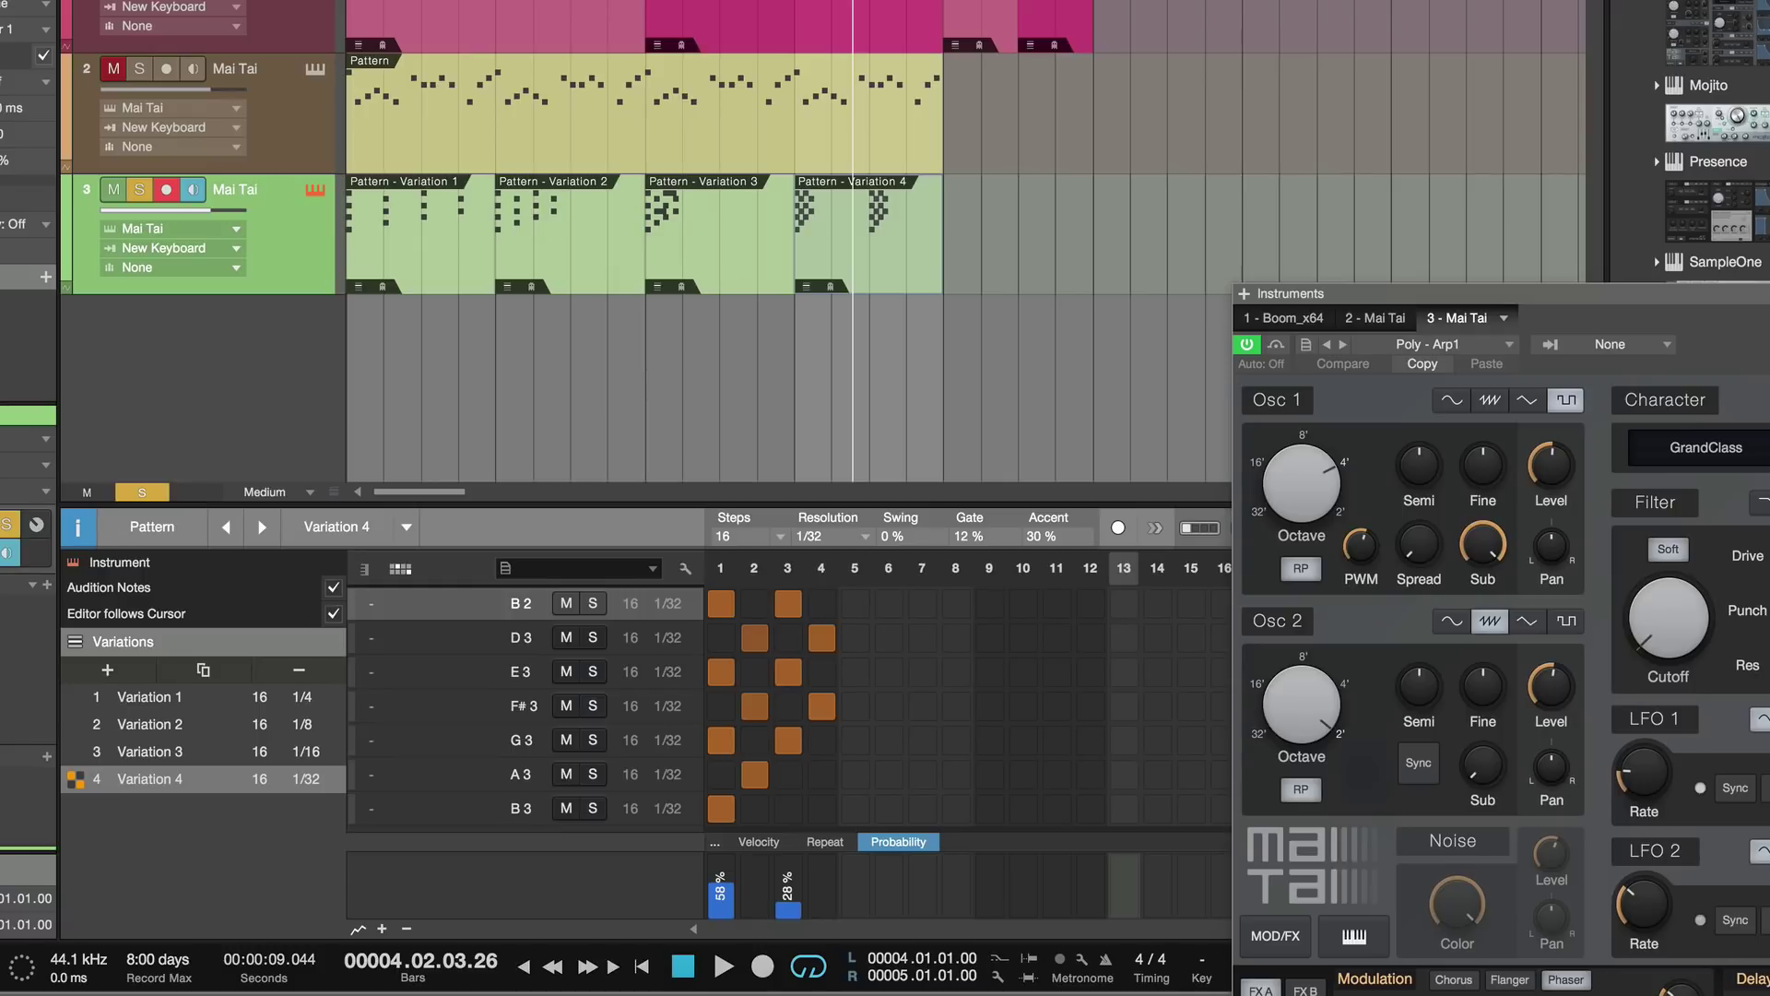
pyautogui.press('space')
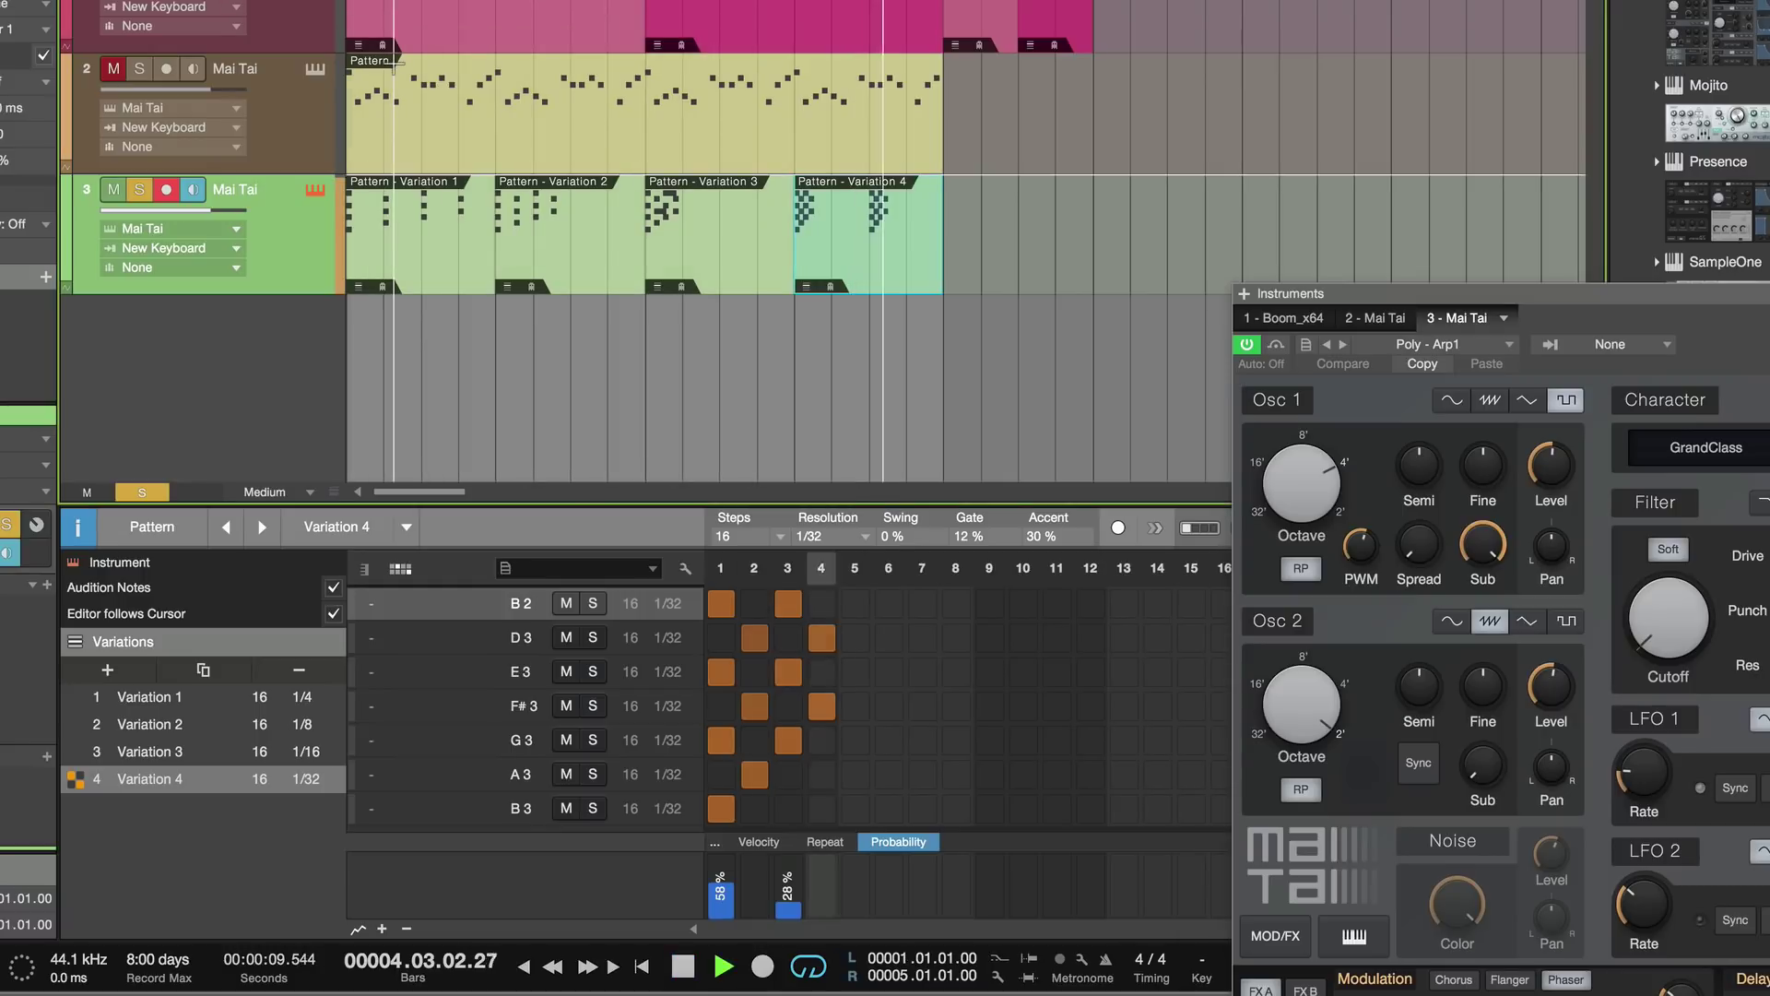
pyautogui.press('space')
pyautogui.press('Home')
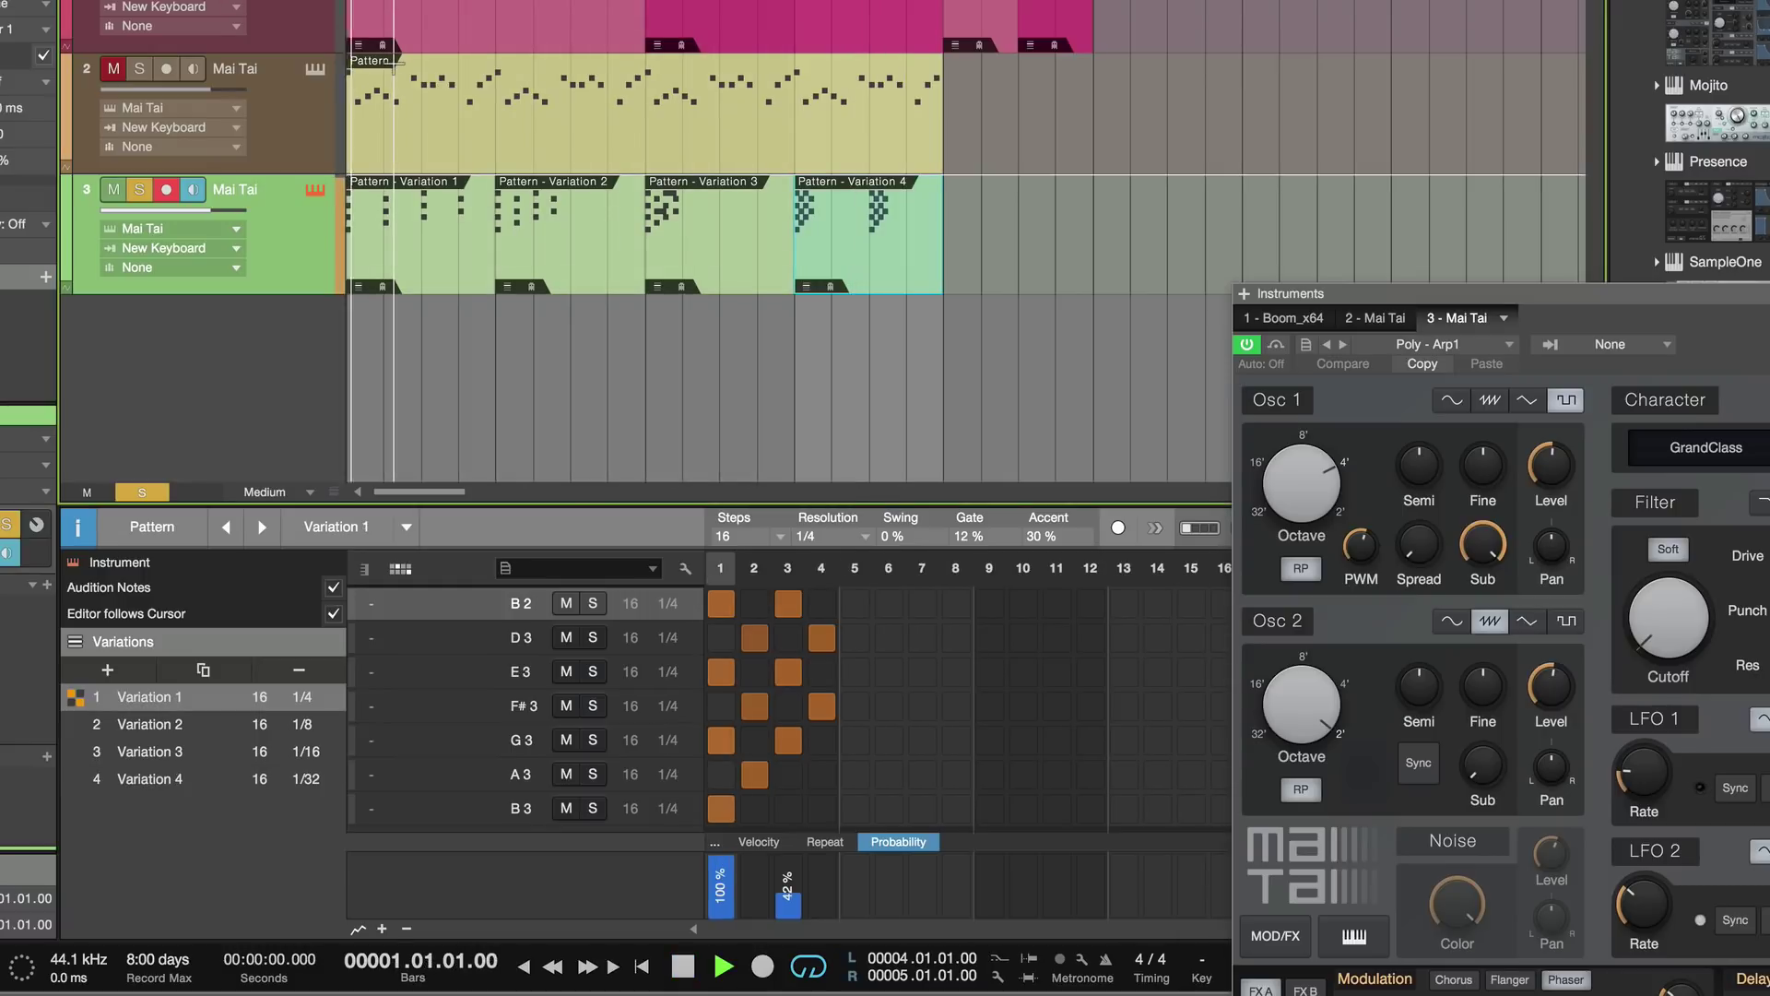
pyautogui.press('space')
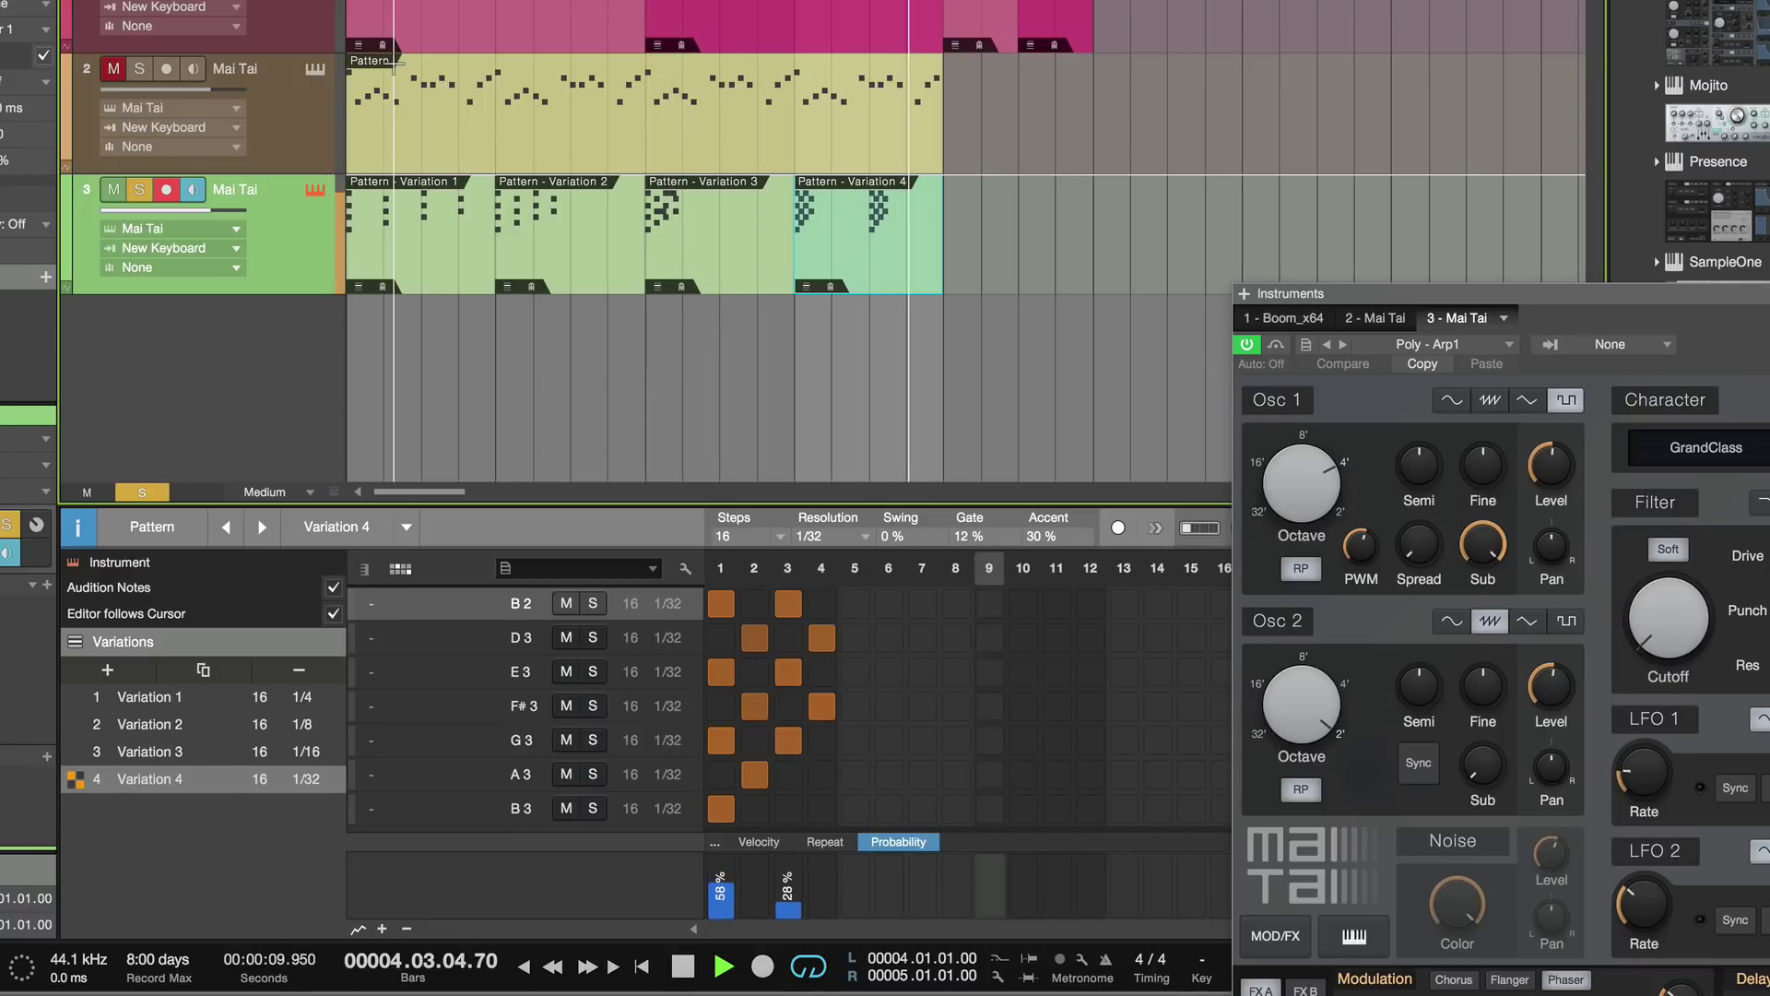
pyautogui.press('space')
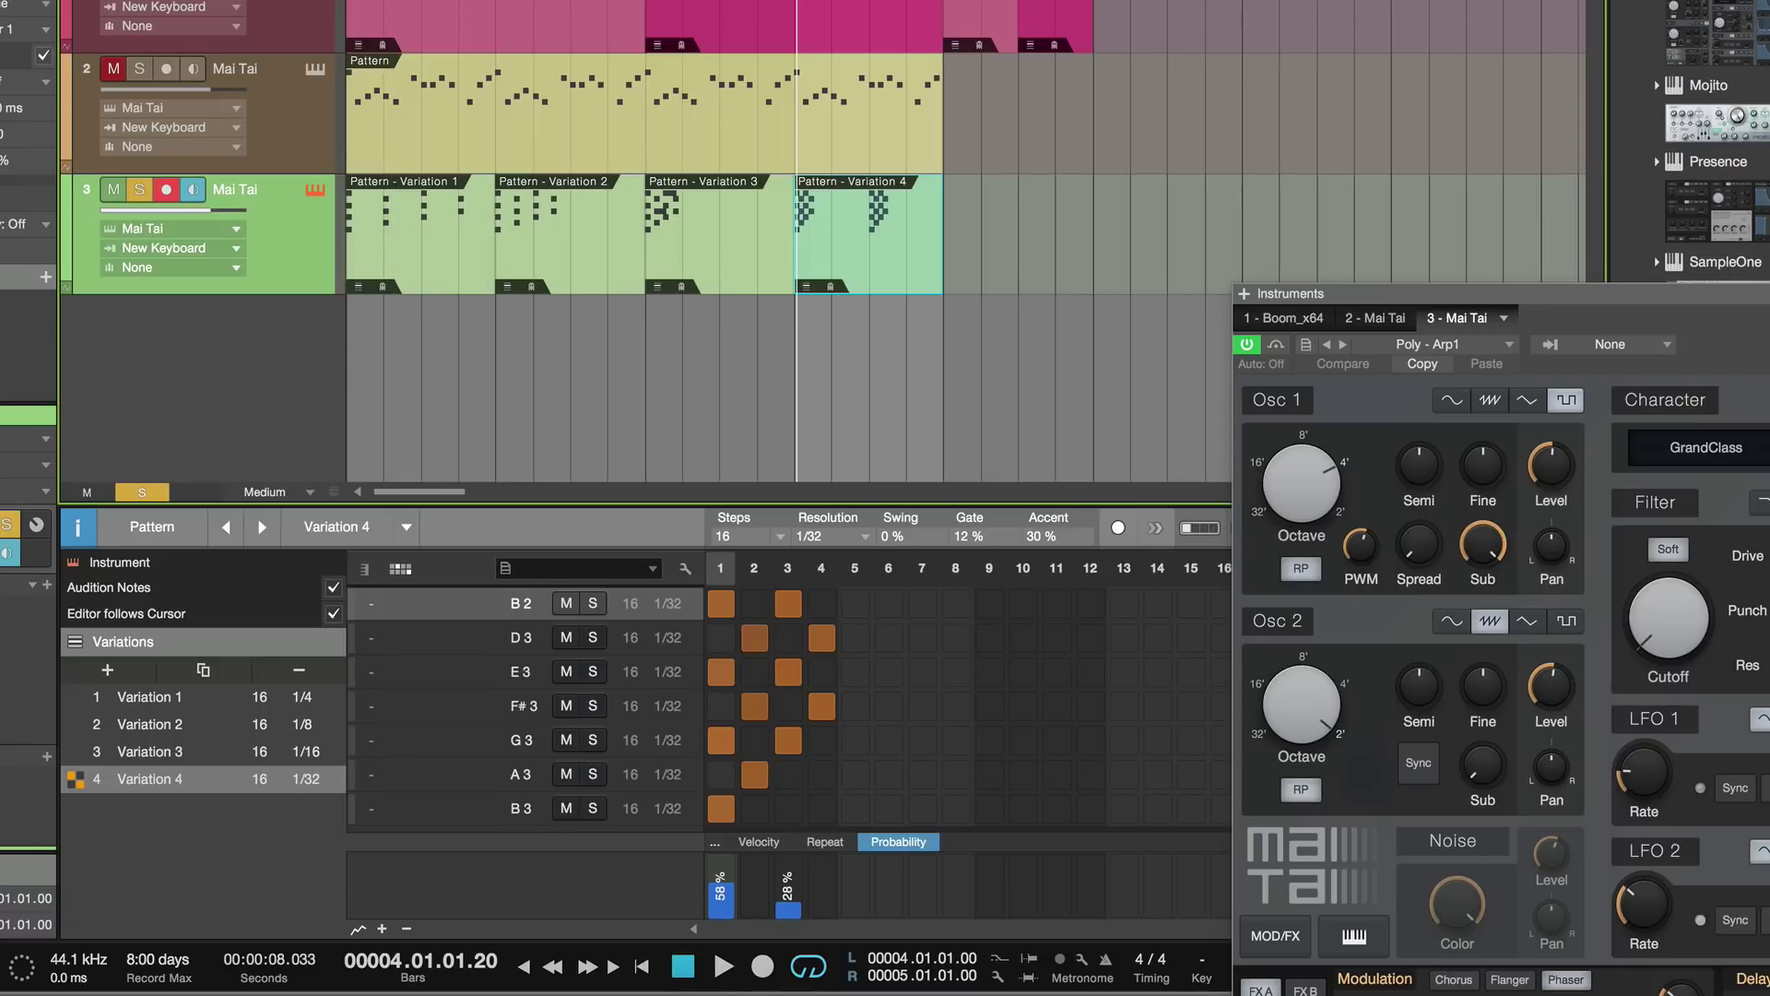
# Close the Mai Tai window and insert a new empty pattern at bar 7
pyautogui.press('F11')
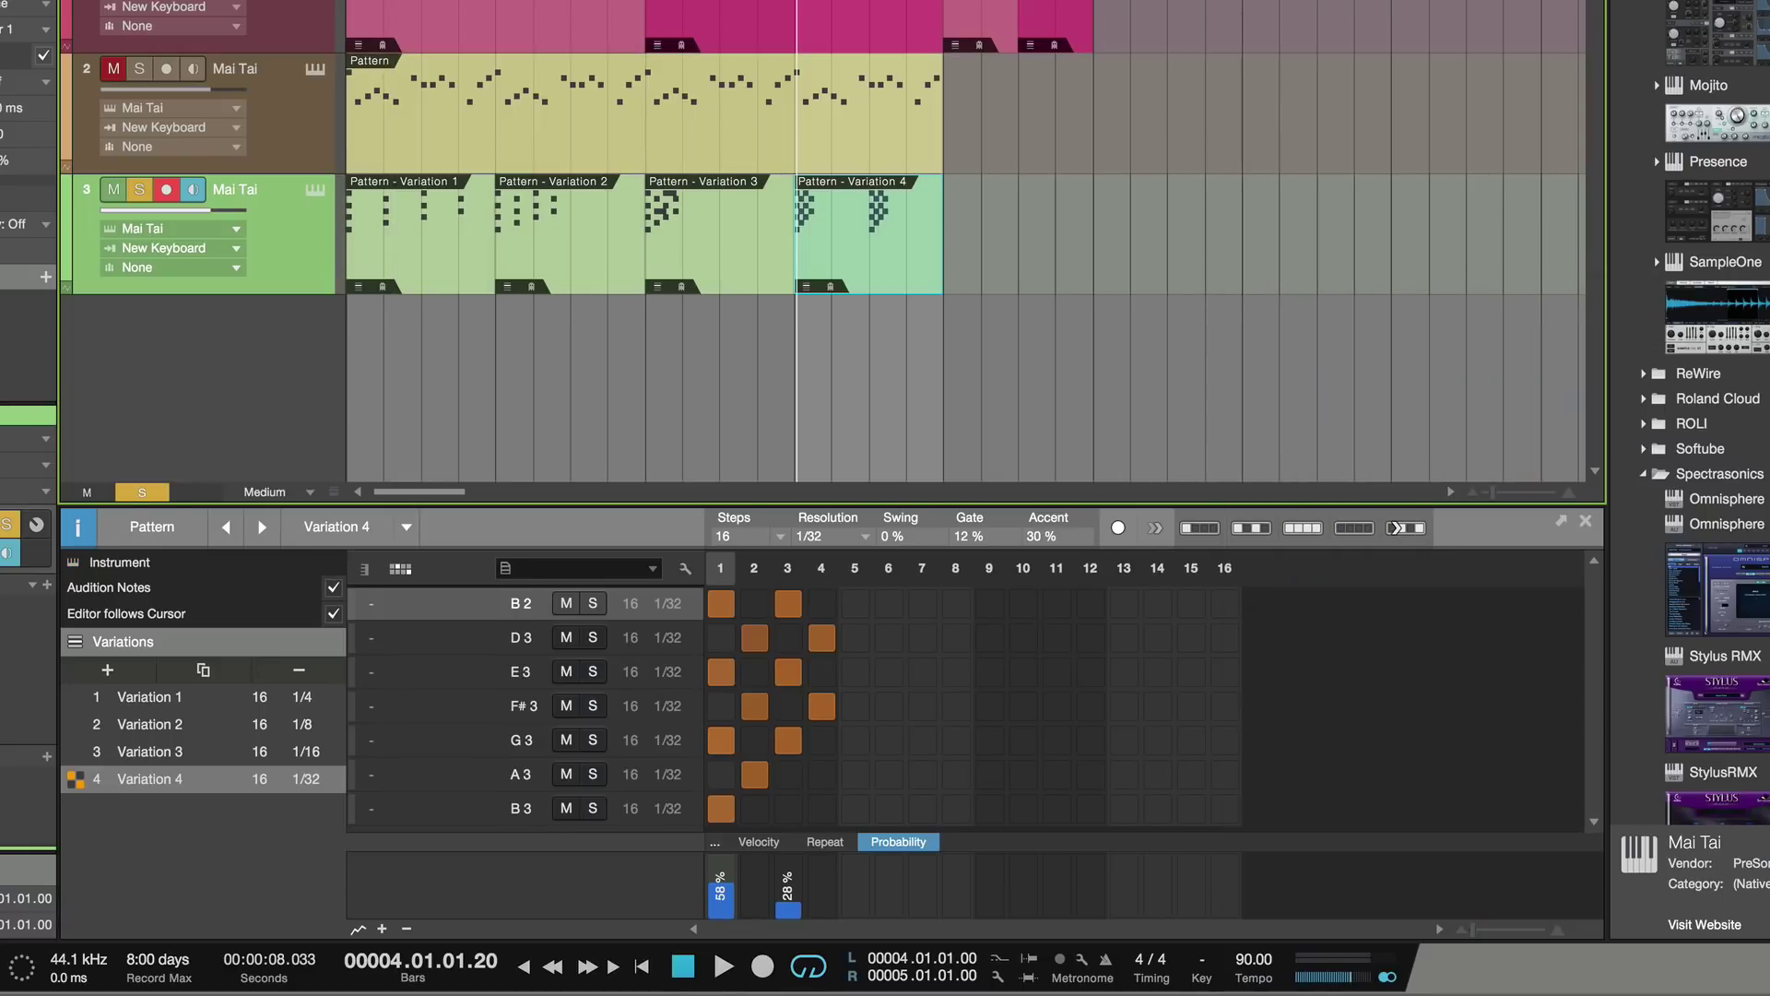
pyautogui.press('End')
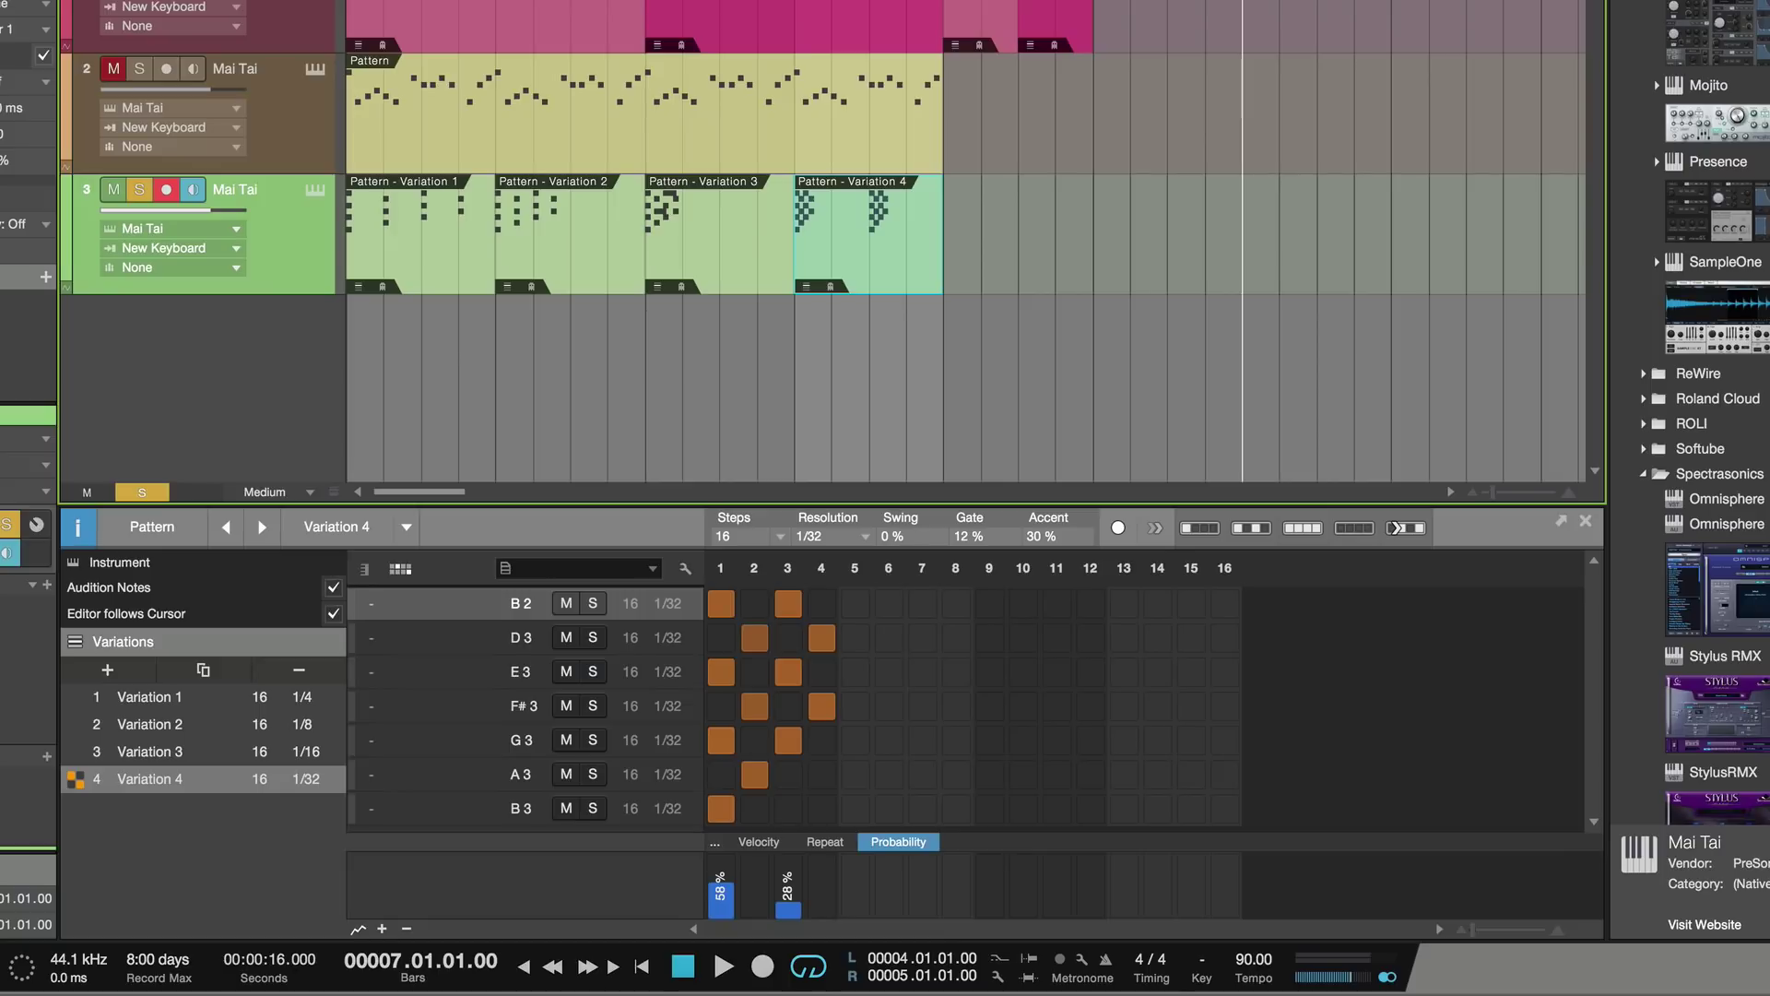
pyautogui.hotkey('ctrl', 'shift', 'p')
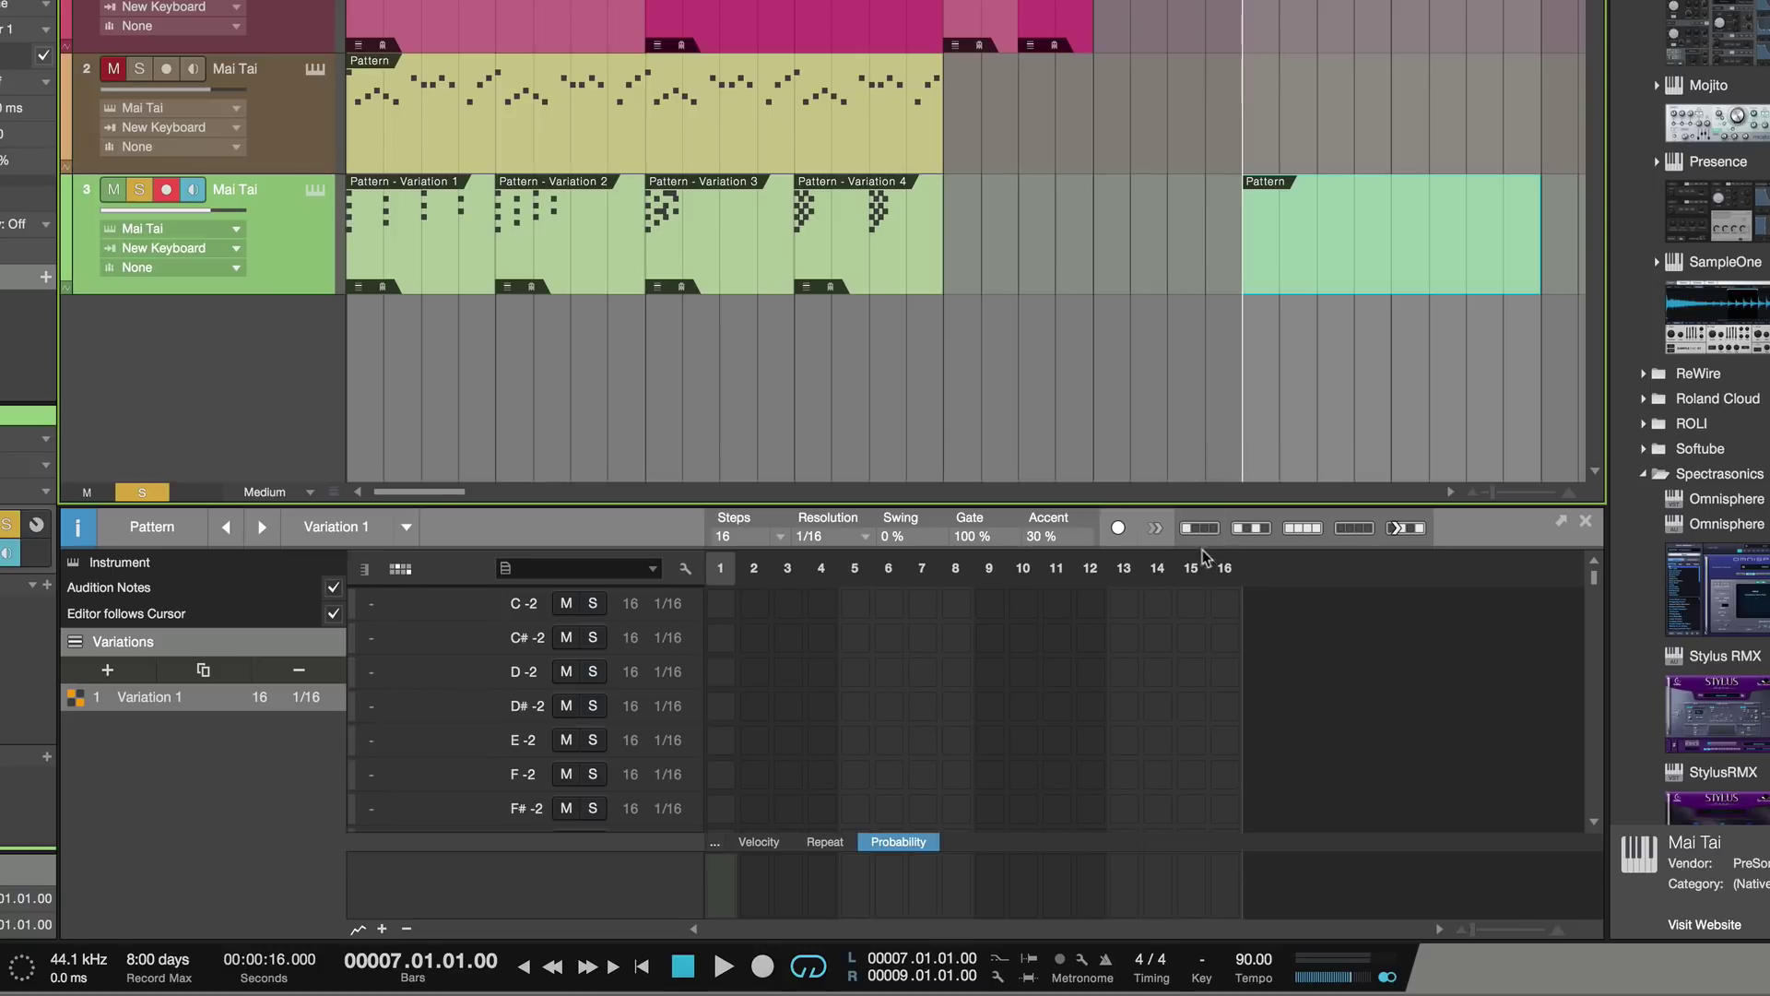
# Turn on step recording at 1/4 resolution and play from bar 7 to record chords
pyautogui.click(1118, 529)
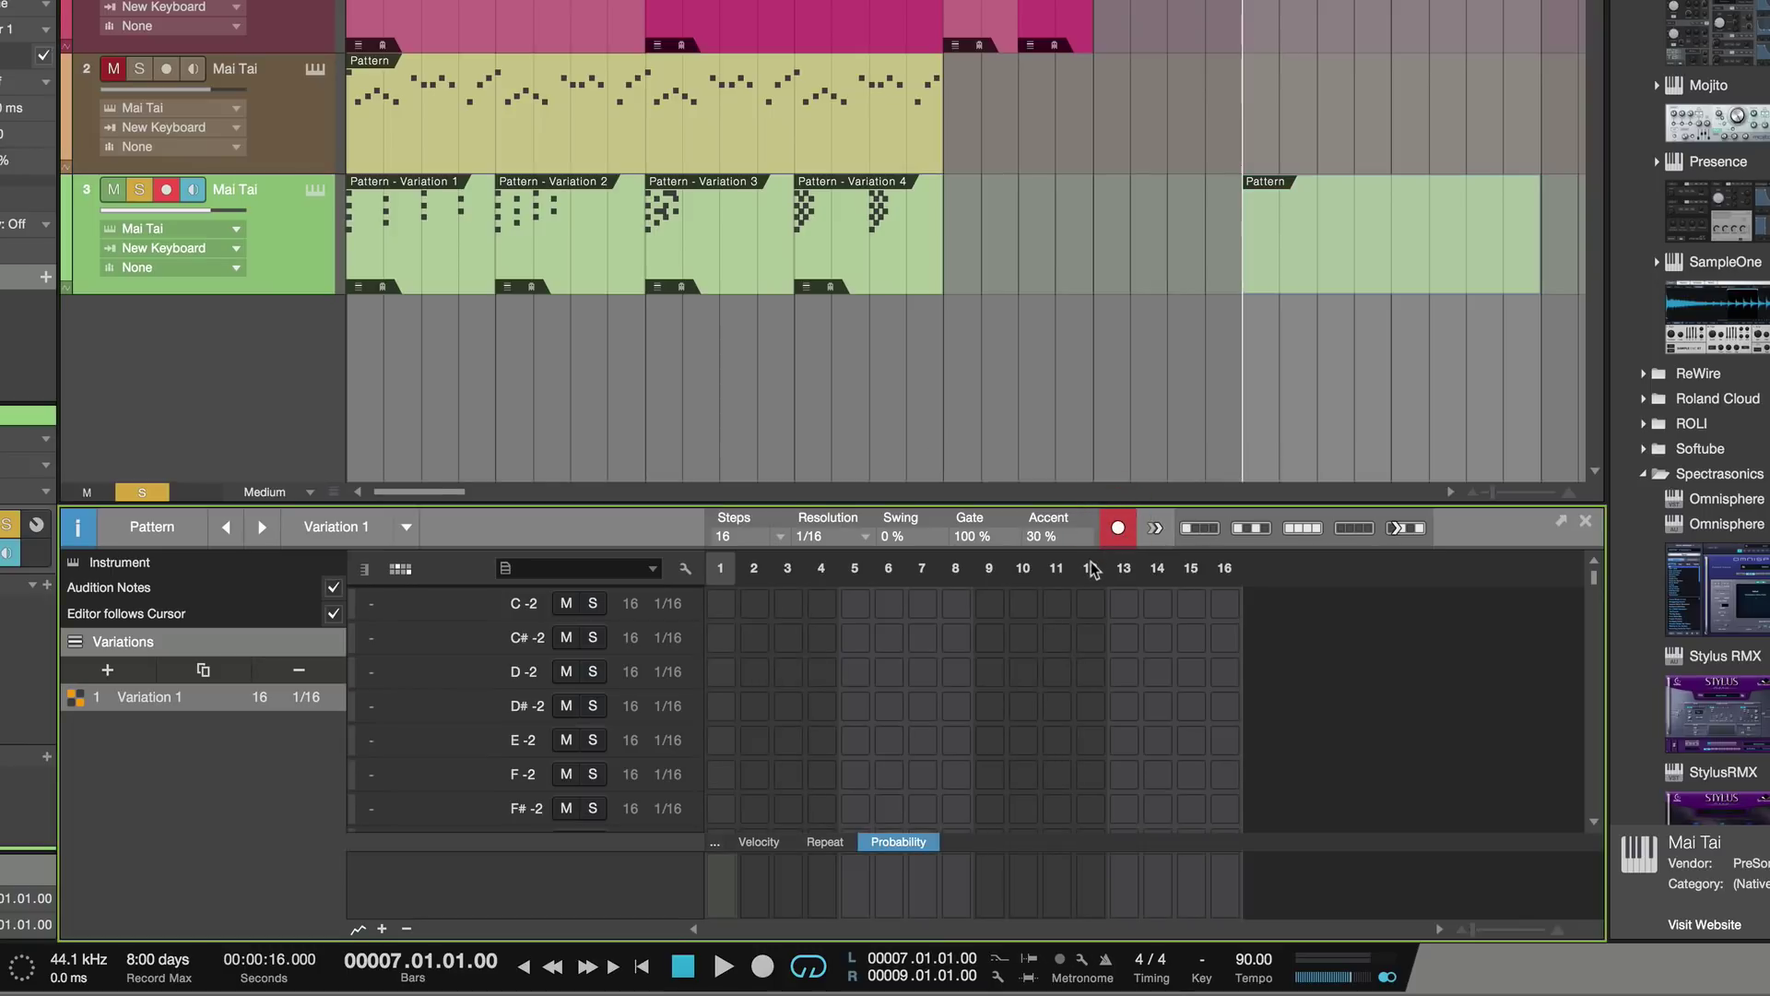
pyautogui.click(867, 536)
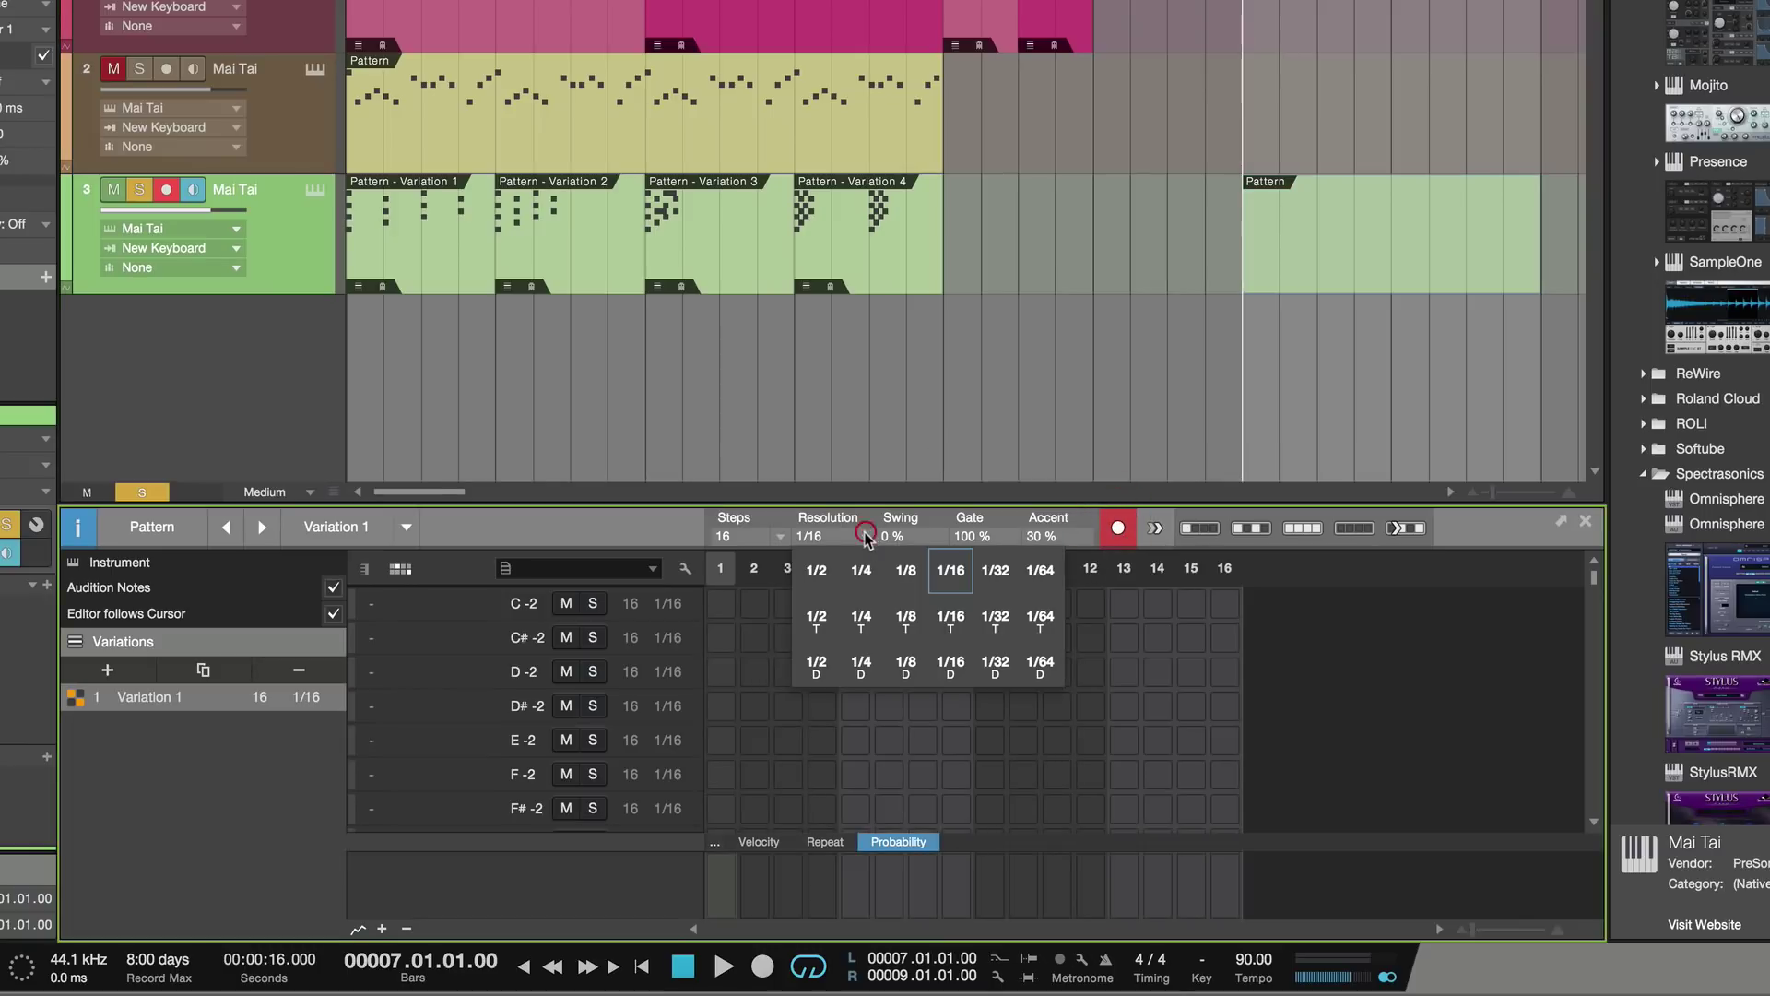
pyautogui.click(861, 571)
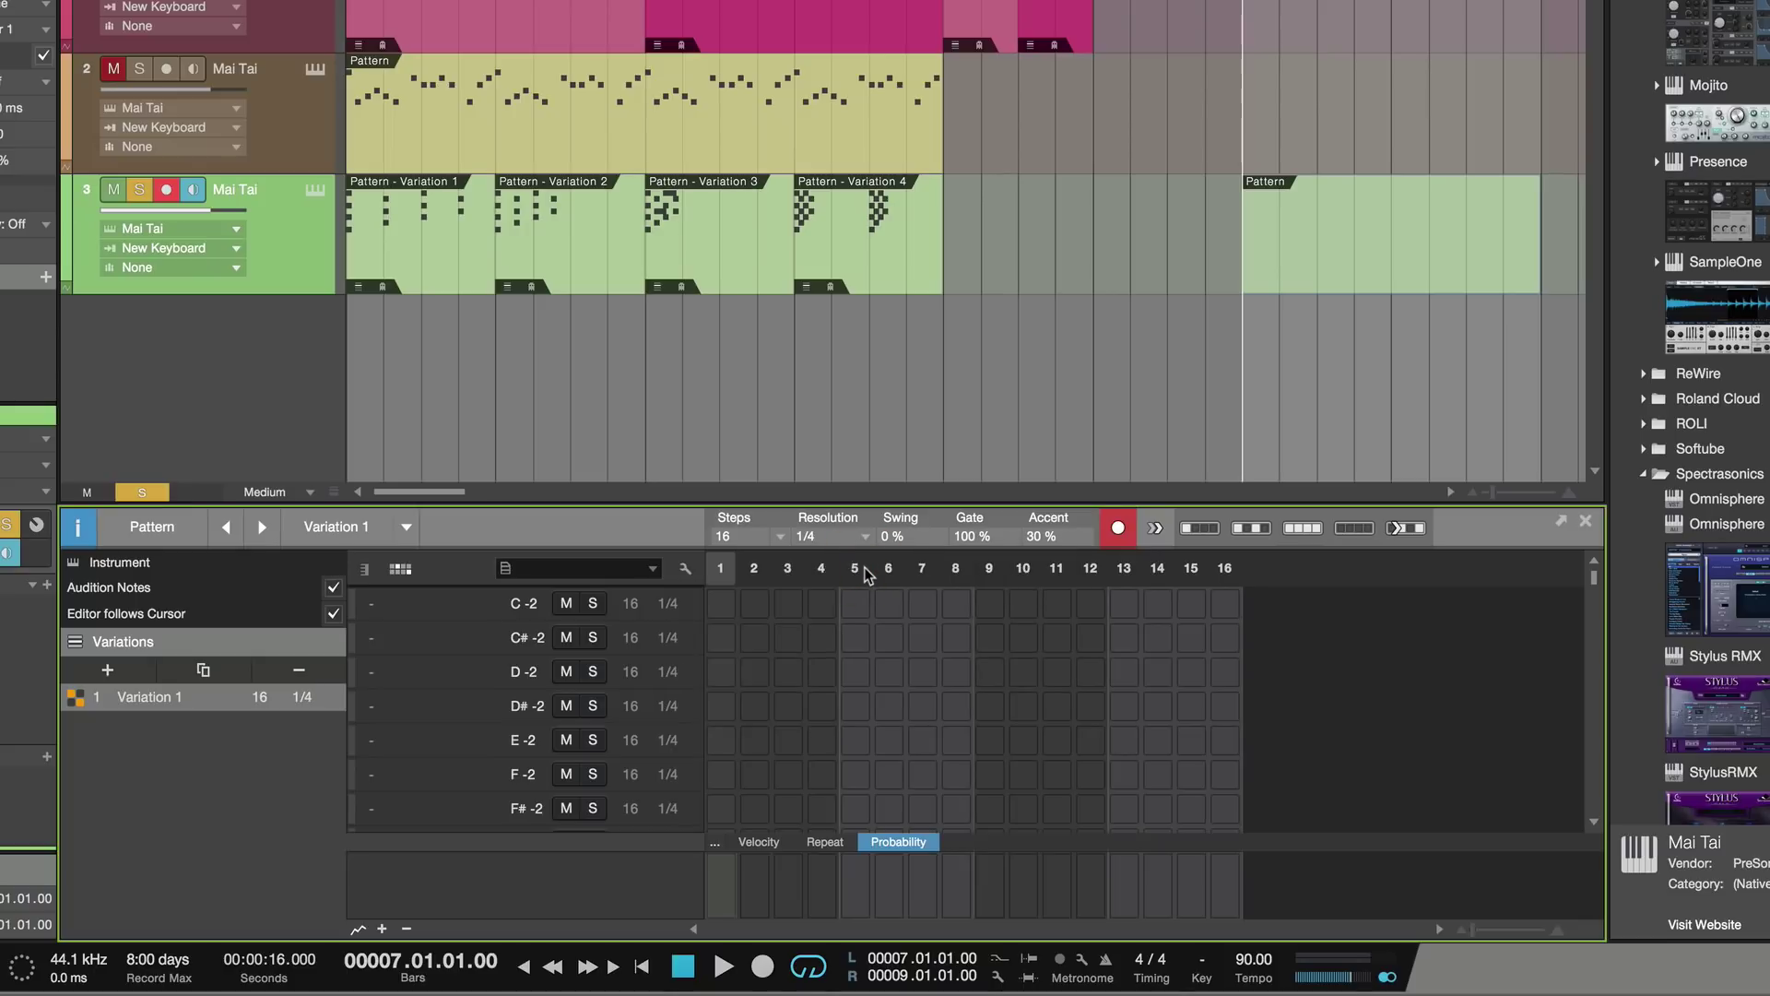
pyautogui.press('space')
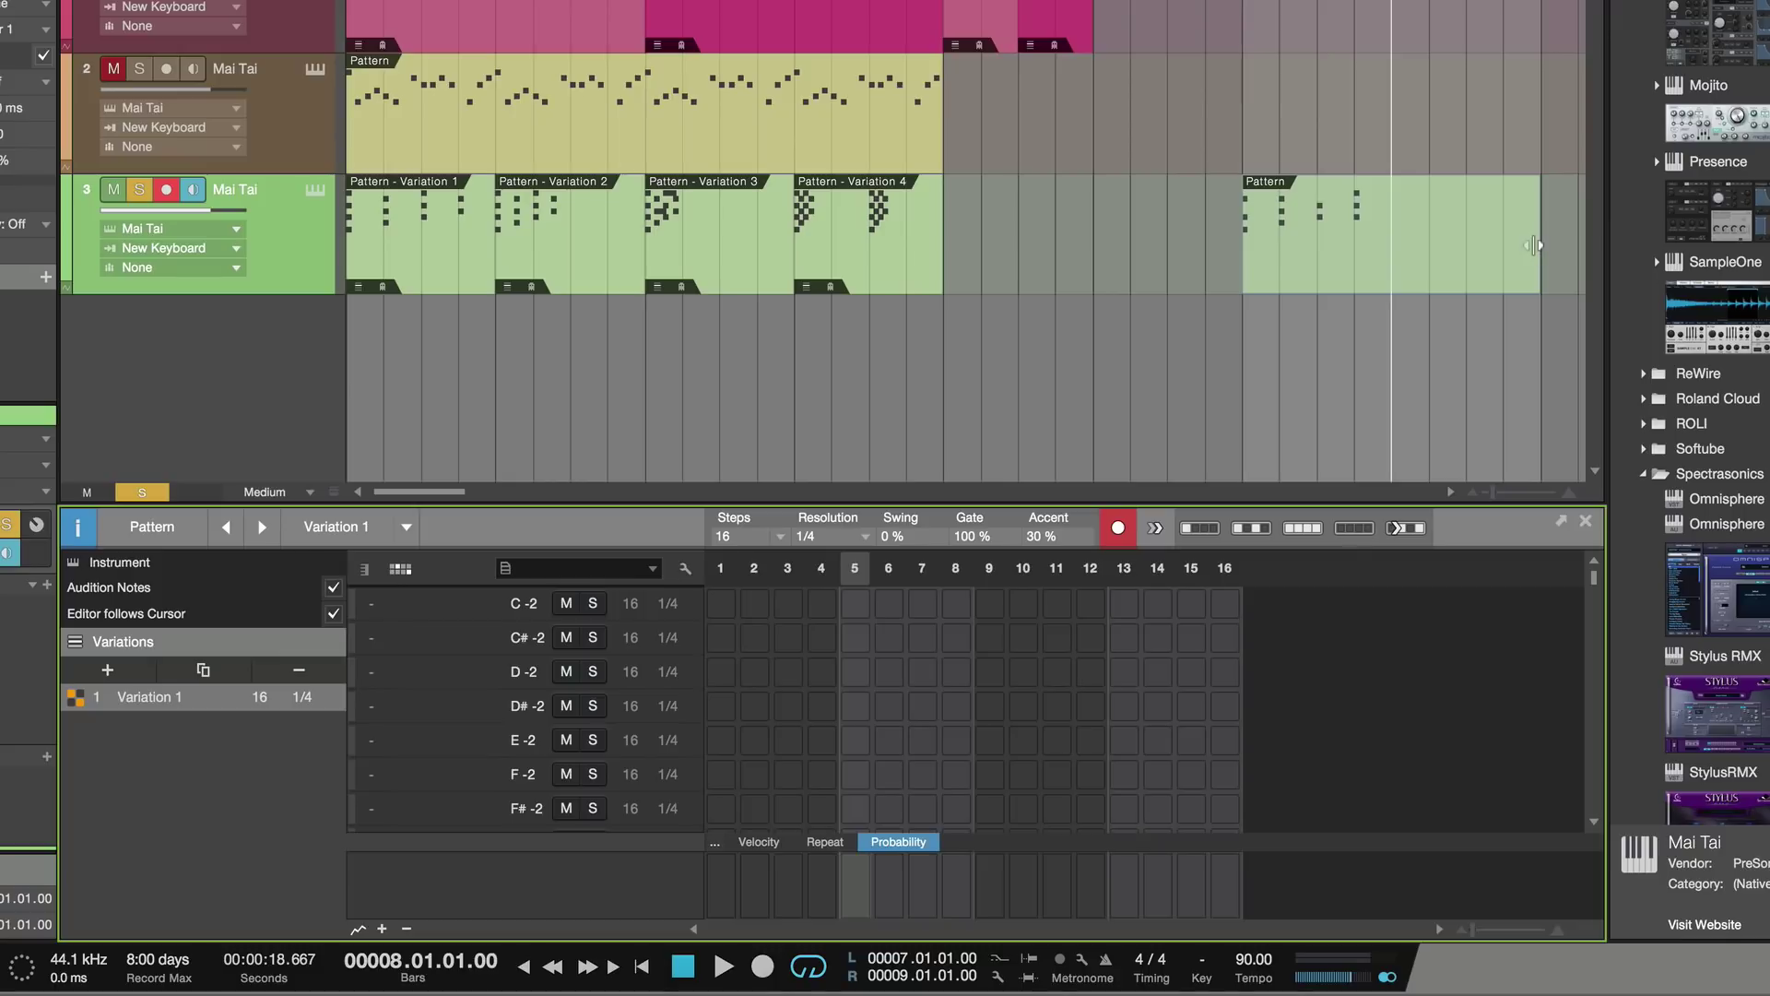
# Shorten the new pattern clip to one bar ending at bar 8 and select it
pyautogui.moveTo(1536, 242); pyautogui.dragTo(1381, 238)
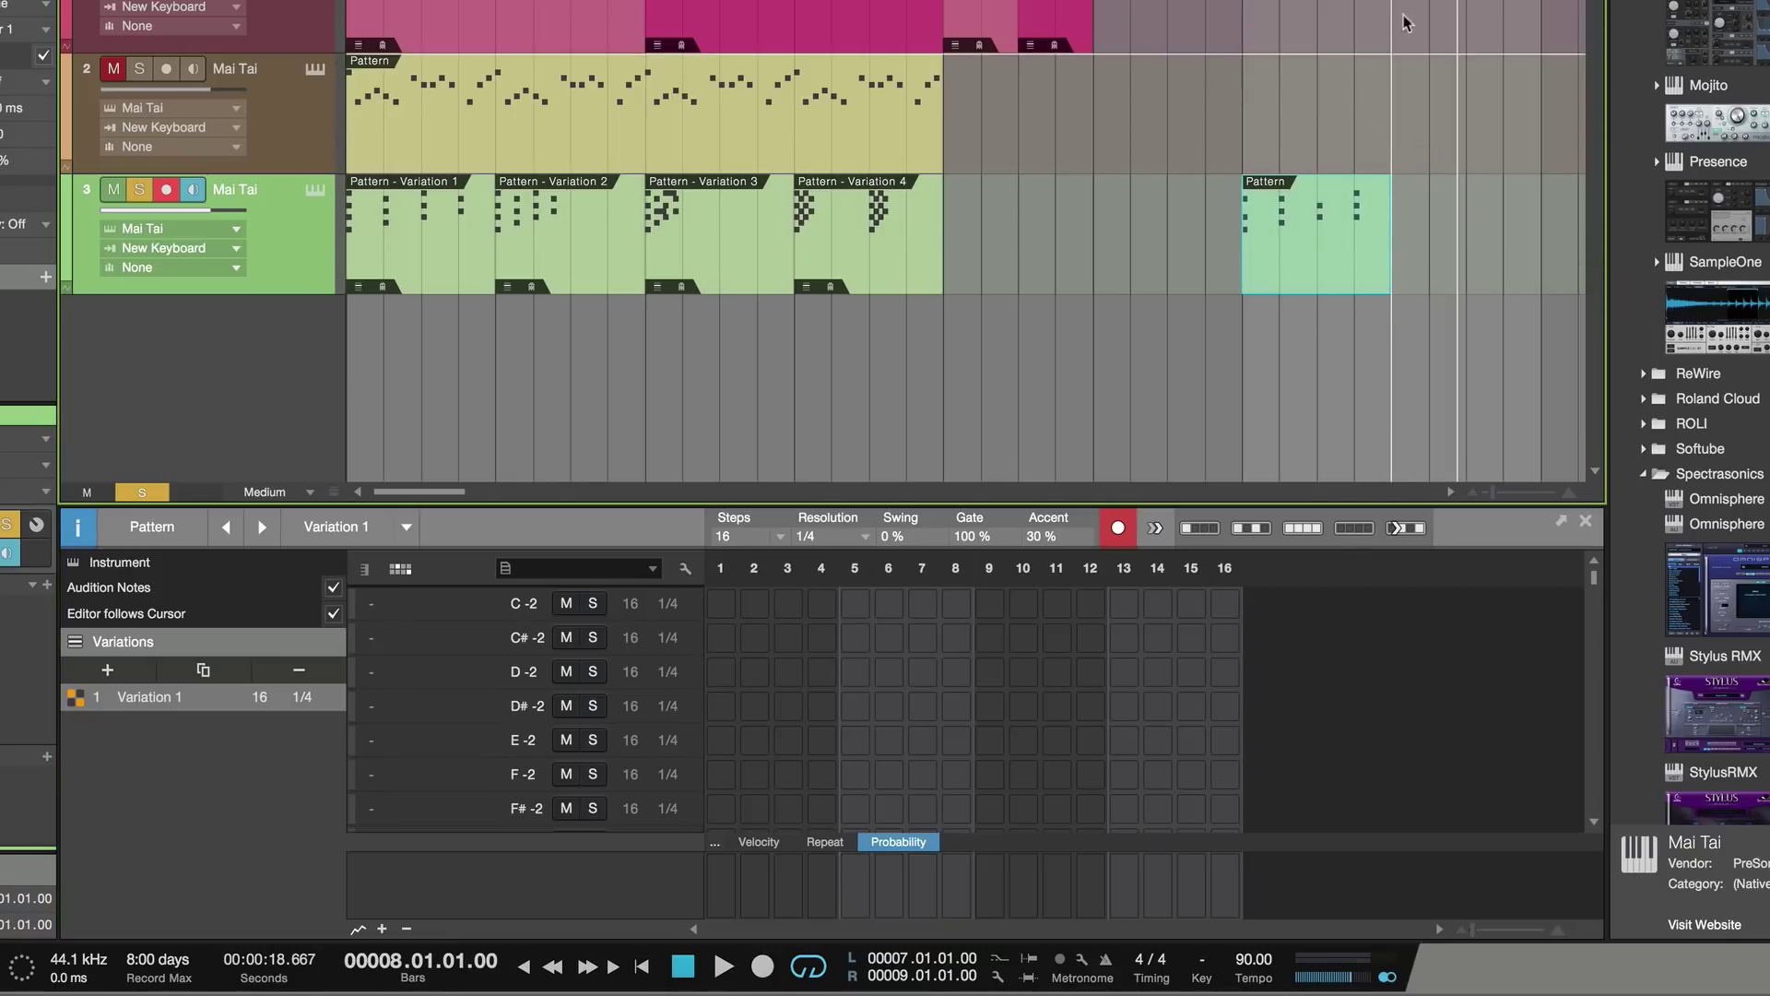
pyautogui.click(1296, 244)
pyautogui.click(1442, 231)
pyautogui.click(1324, 261)
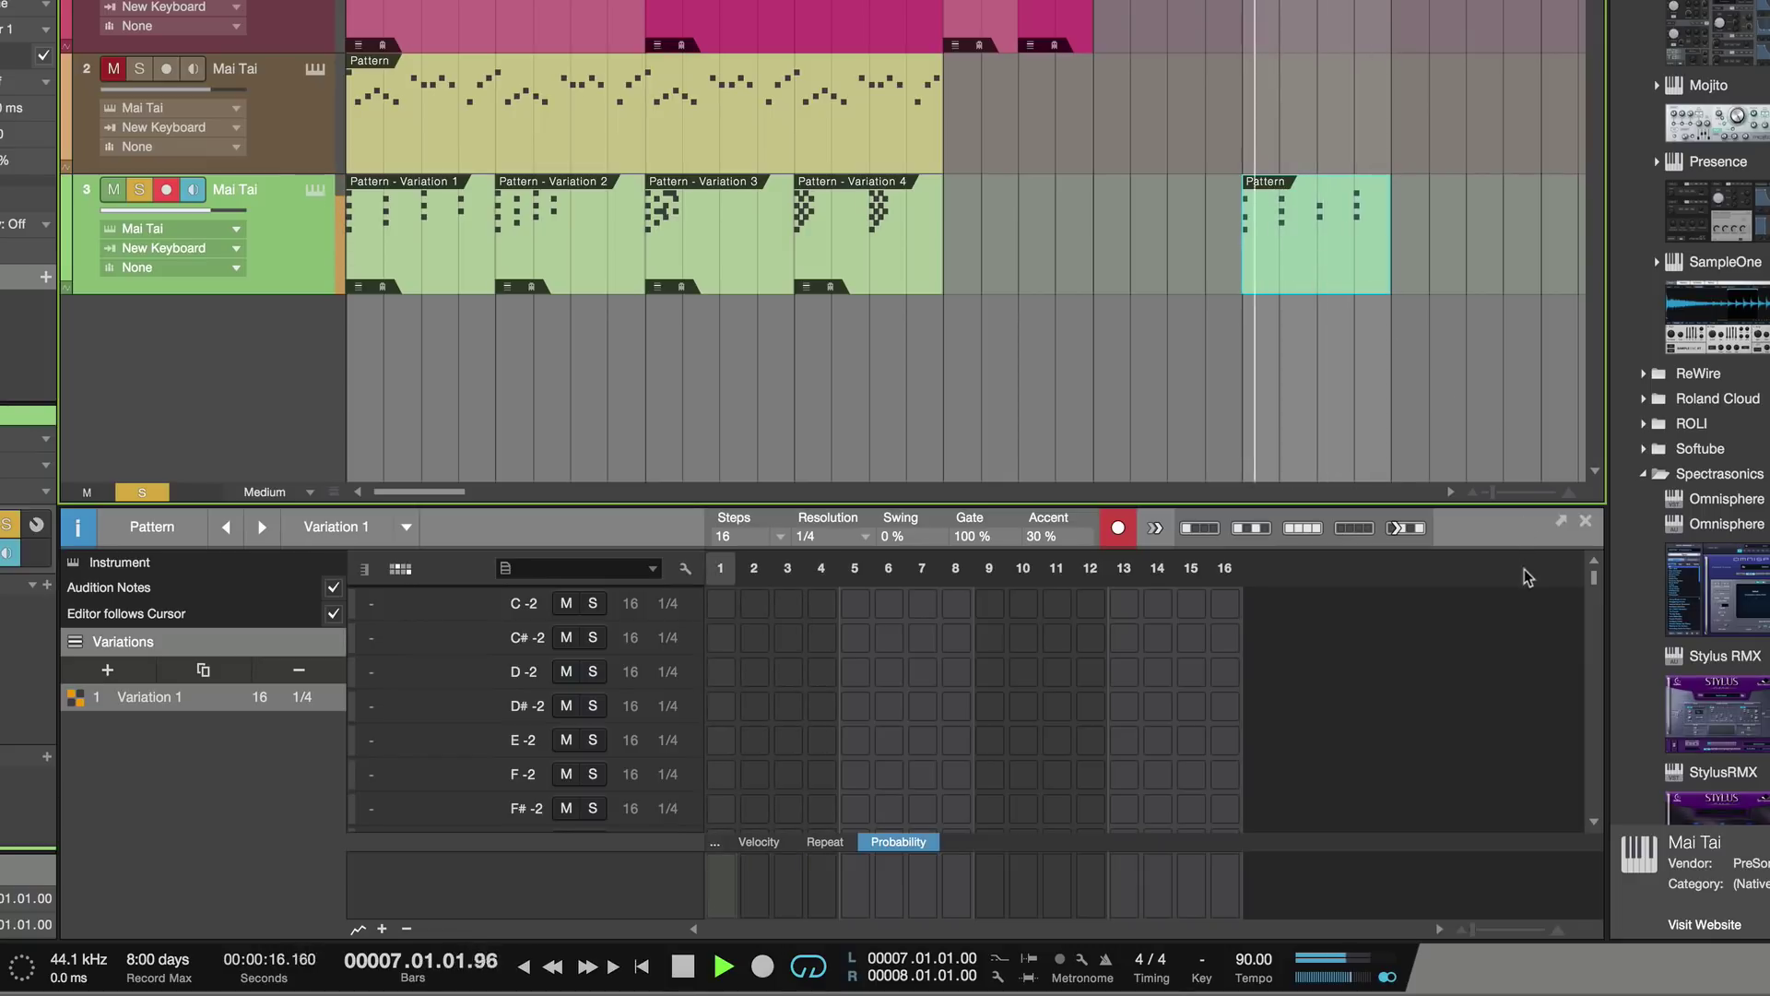
# Turn off step recording and scroll the note lanes to the recorded D3–G3 chord notes
pyautogui.click(1117, 527)
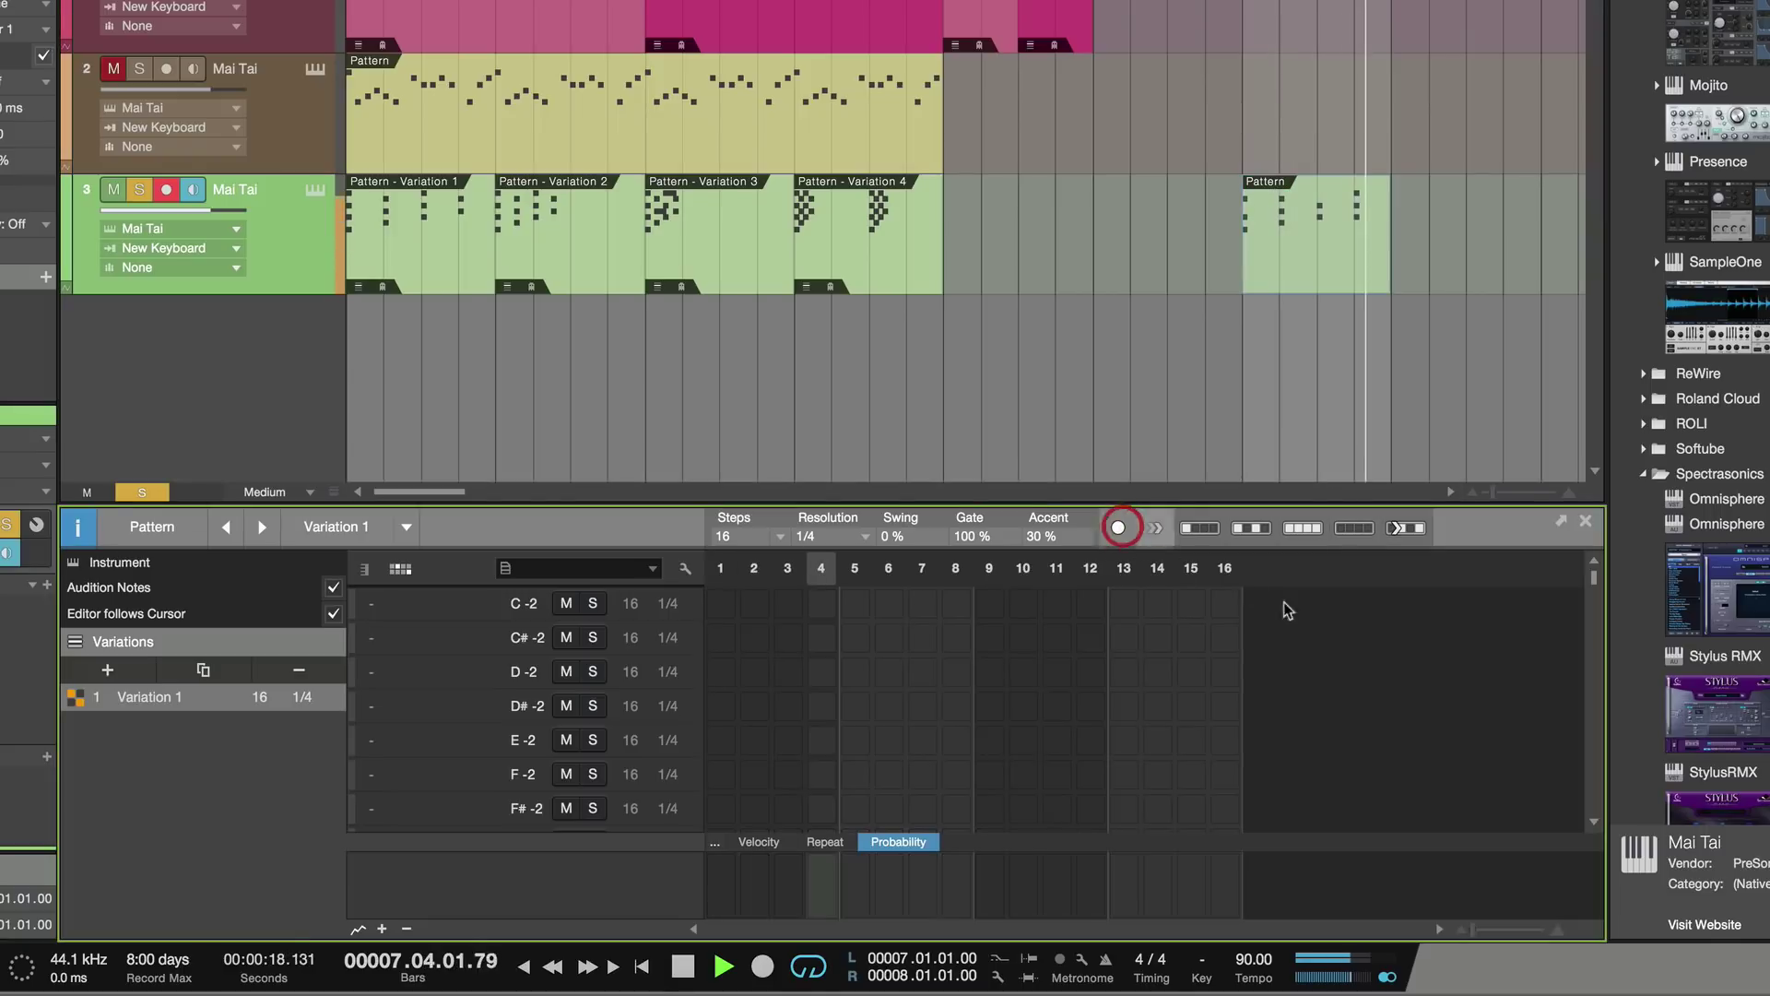
pyautogui.scroll(-10, 1591, 645)
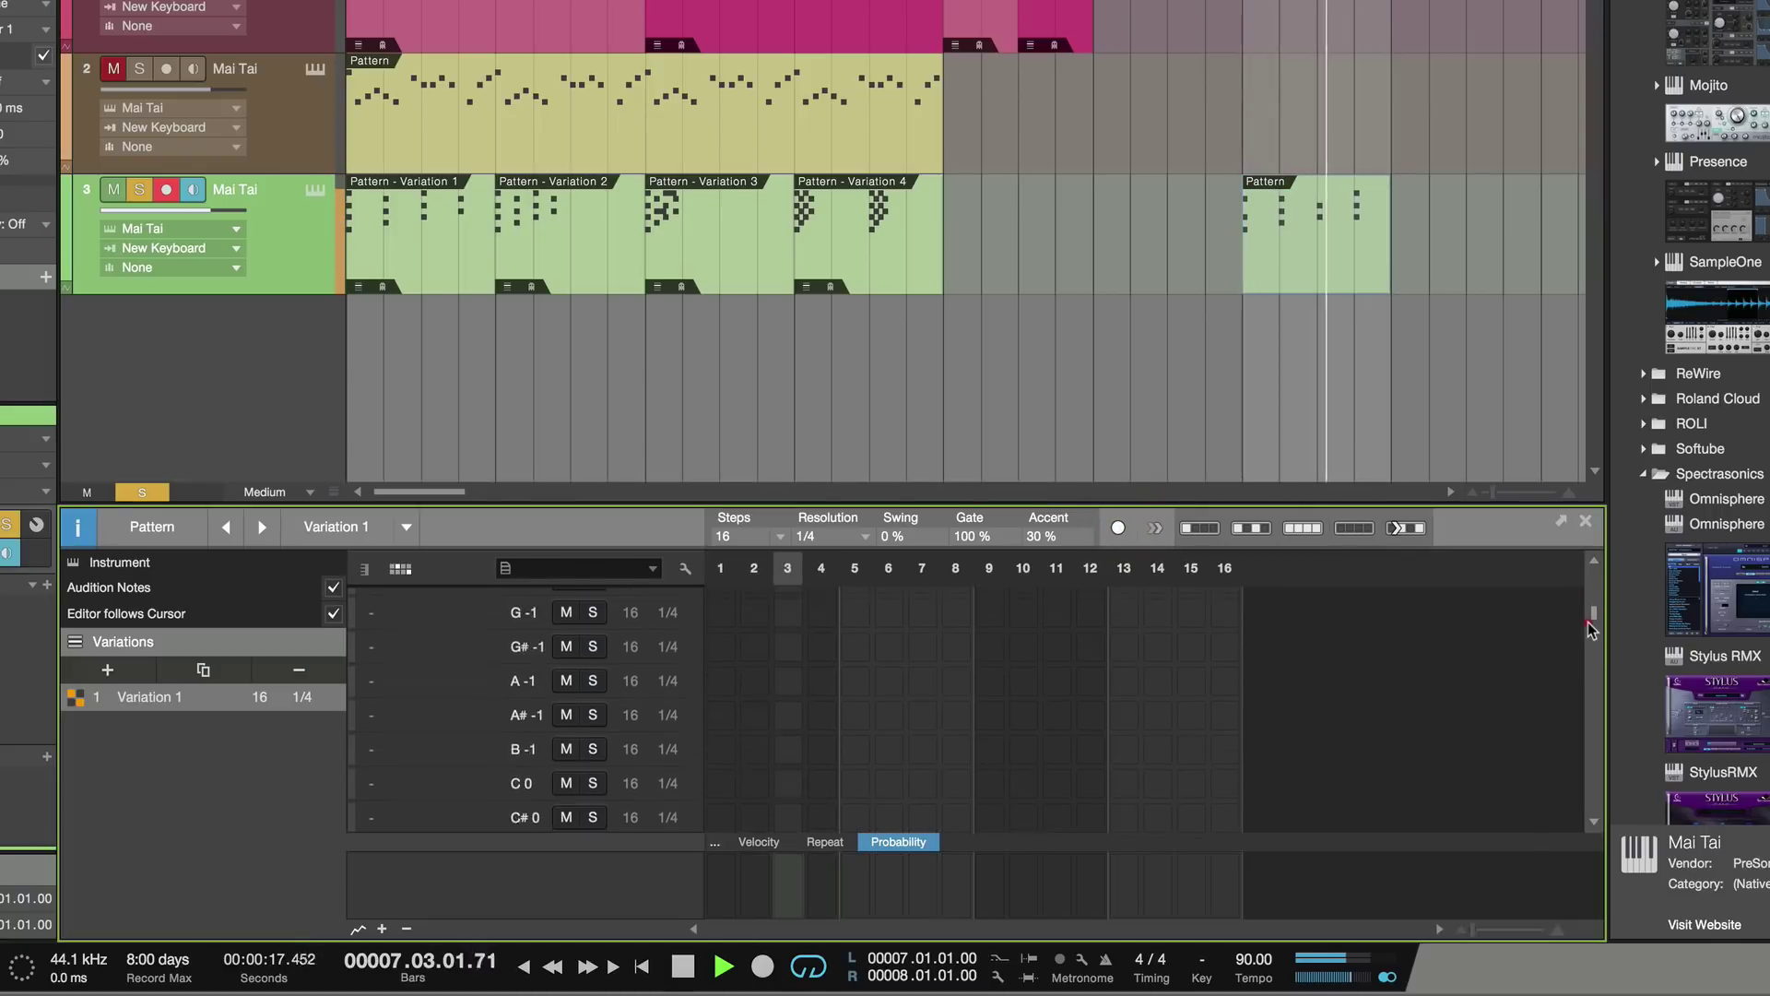
pyautogui.scroll(-10, 1591, 659)
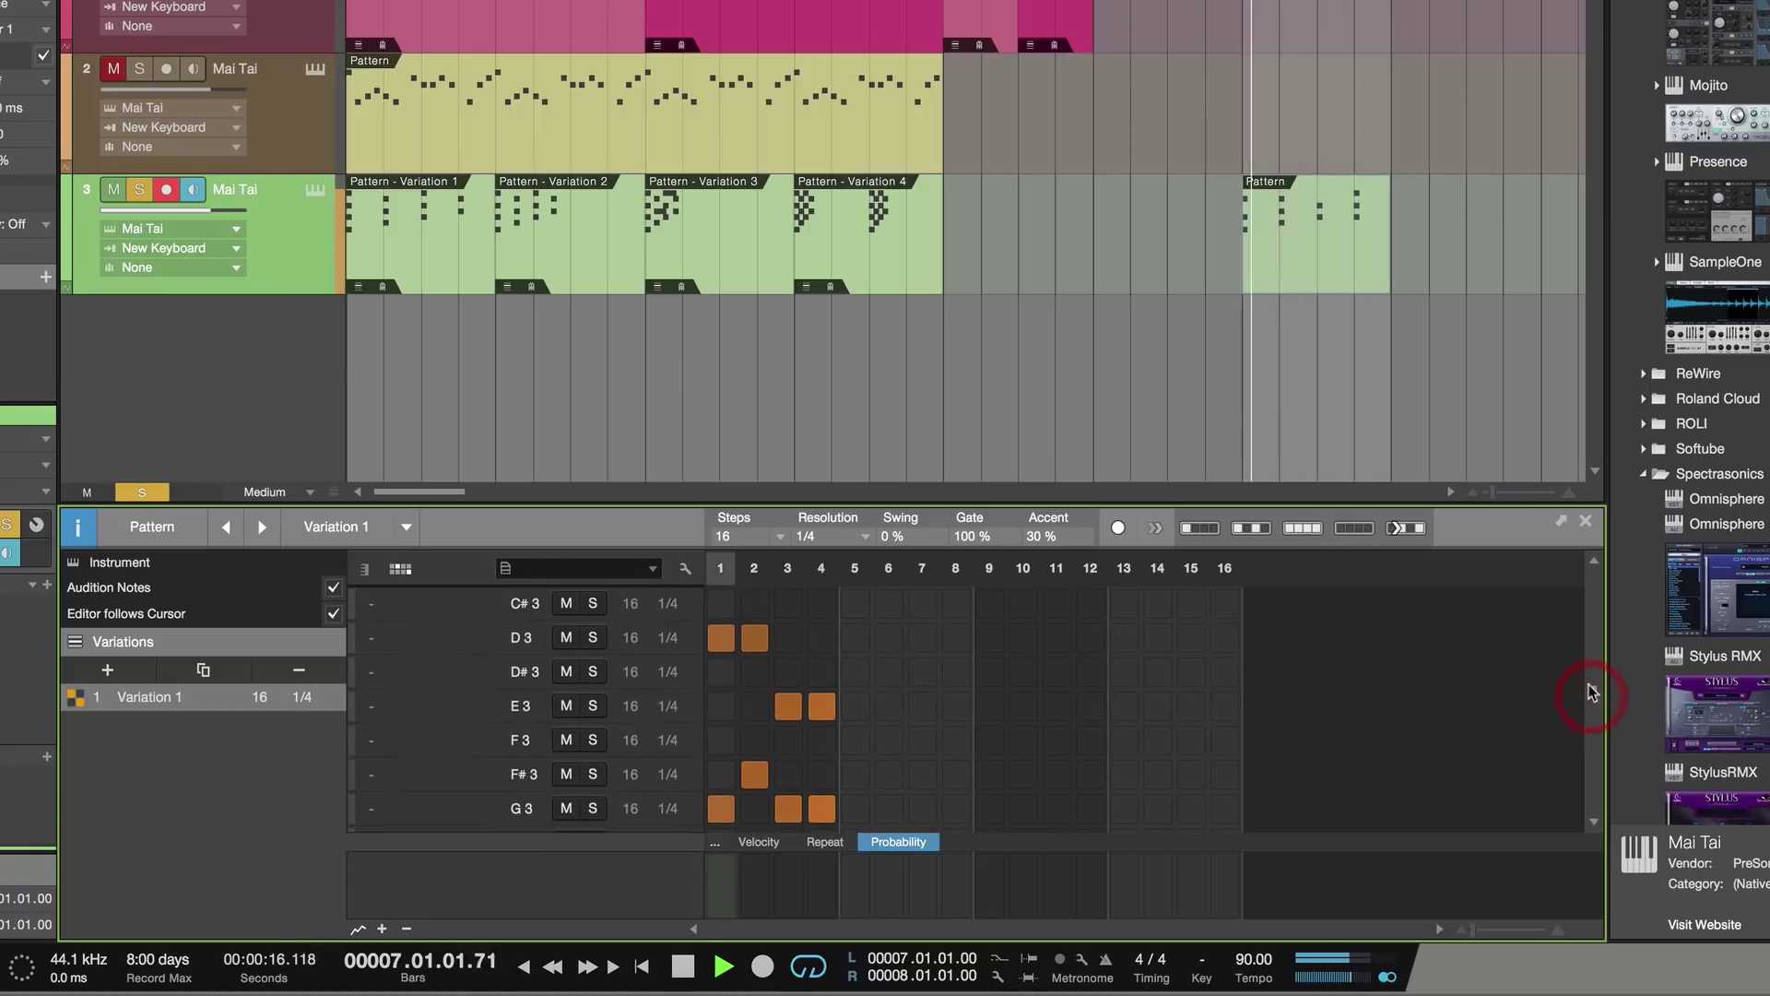
pyautogui.click(1353, 273)
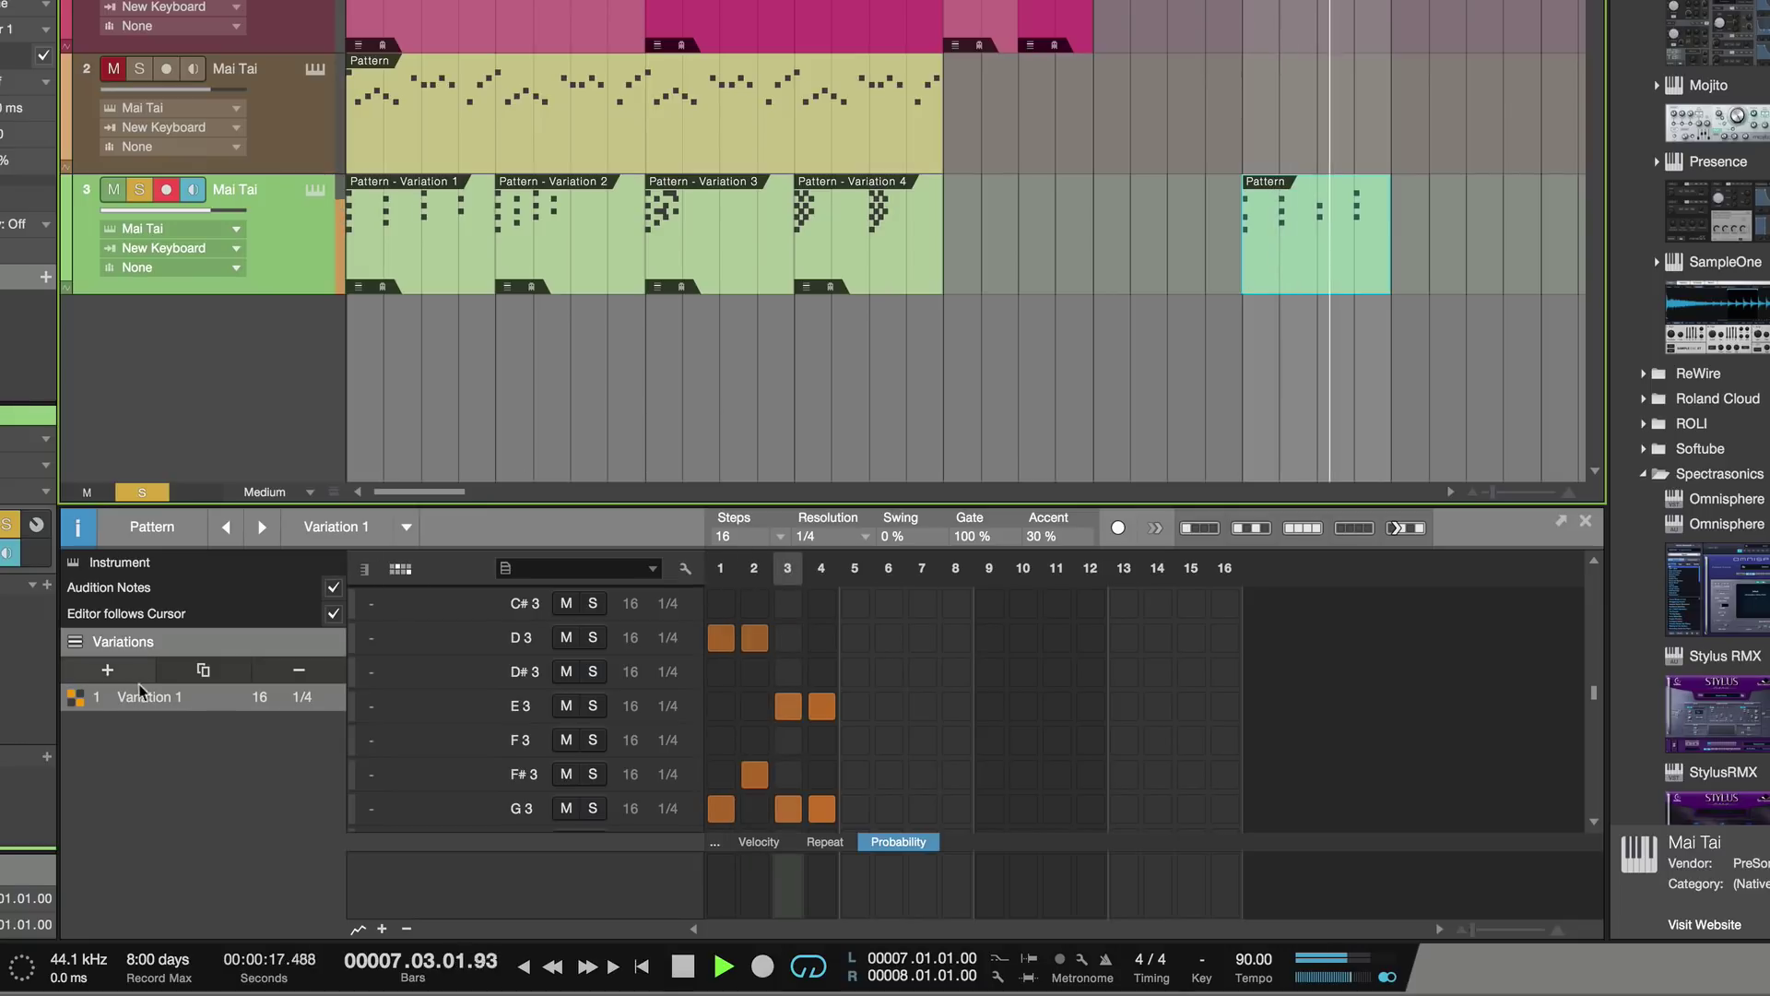
# Duplicate the chord pattern clip as a new variation, give the first clip Variation 1, and play
pyautogui.press('d')
pyautogui.click(1325, 258)
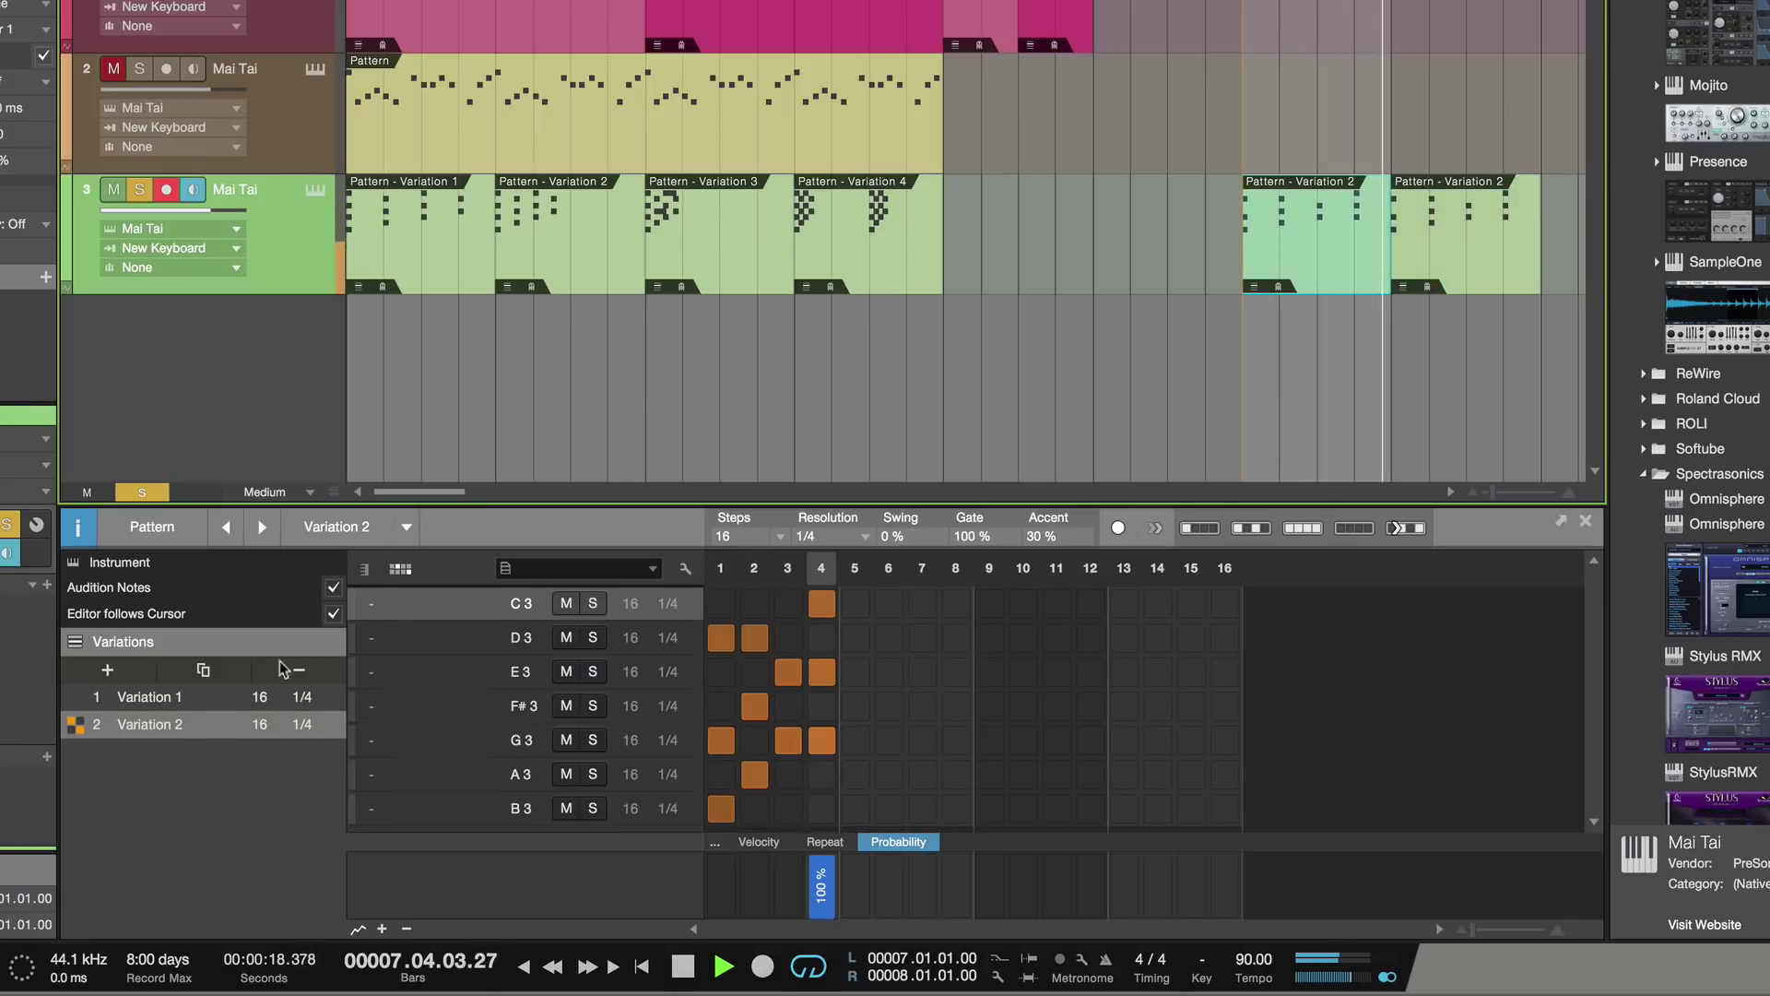
pyautogui.click(333, 613)
pyautogui.click(175, 697)
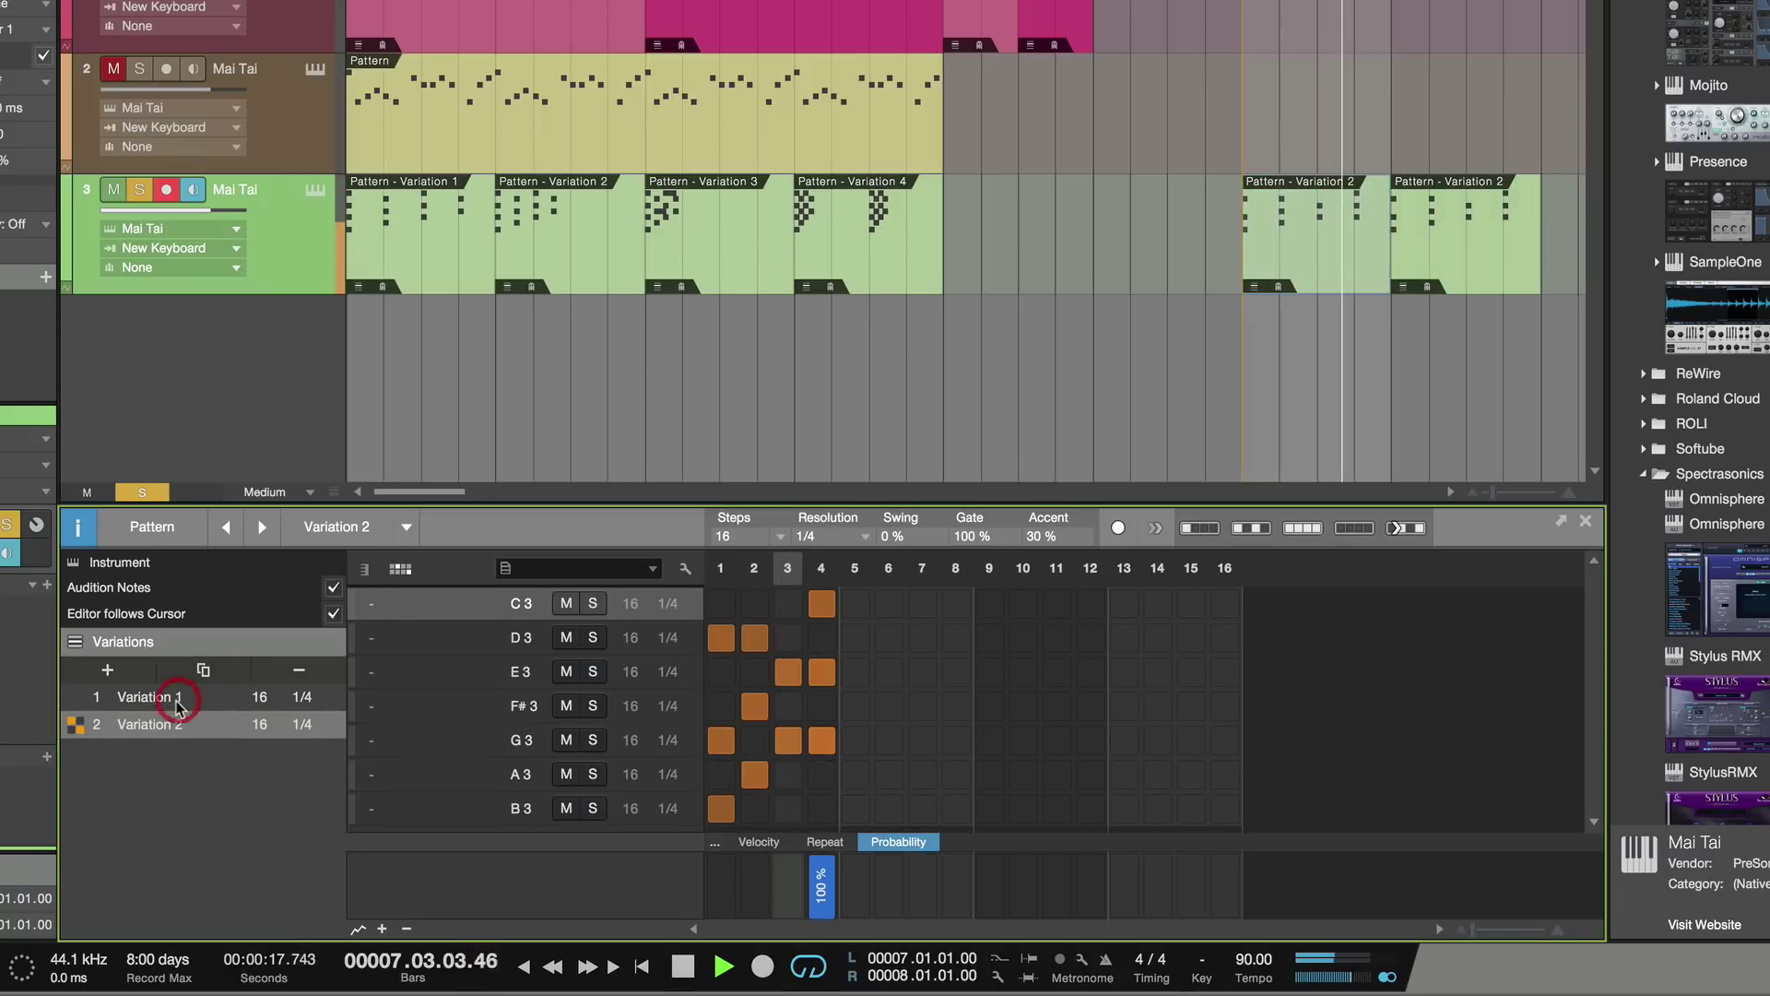
pyautogui.press('space')
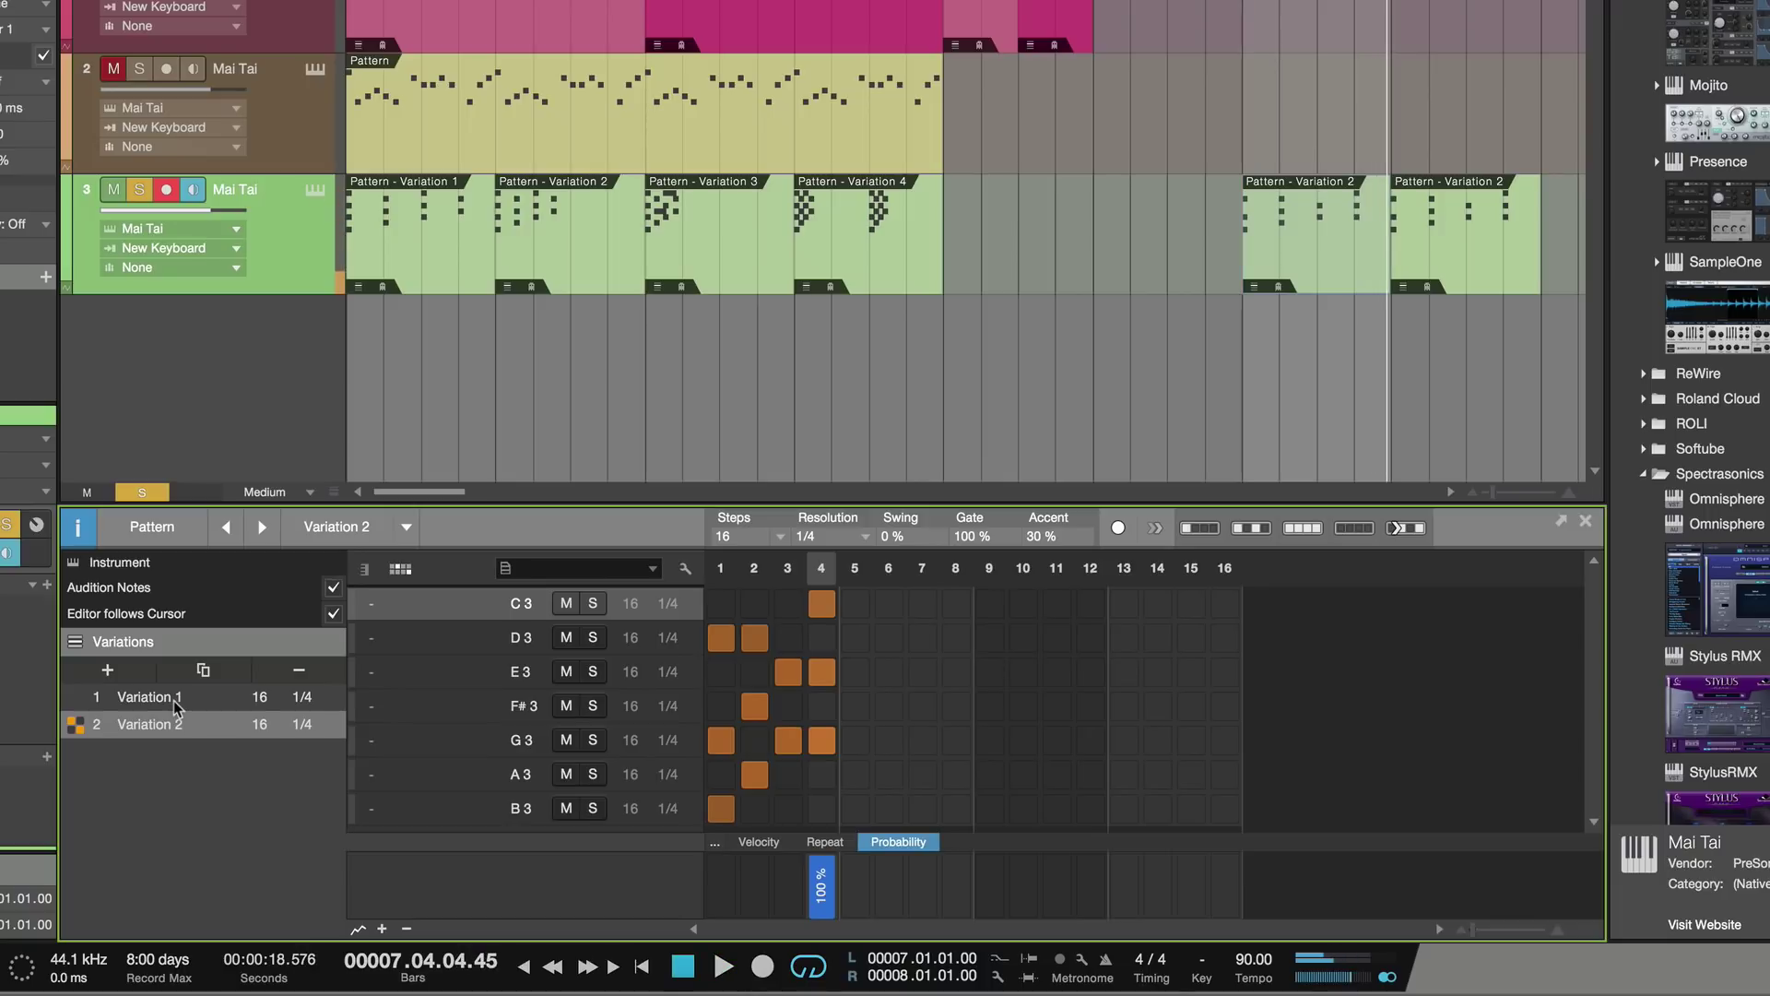
pyautogui.click(77, 703)
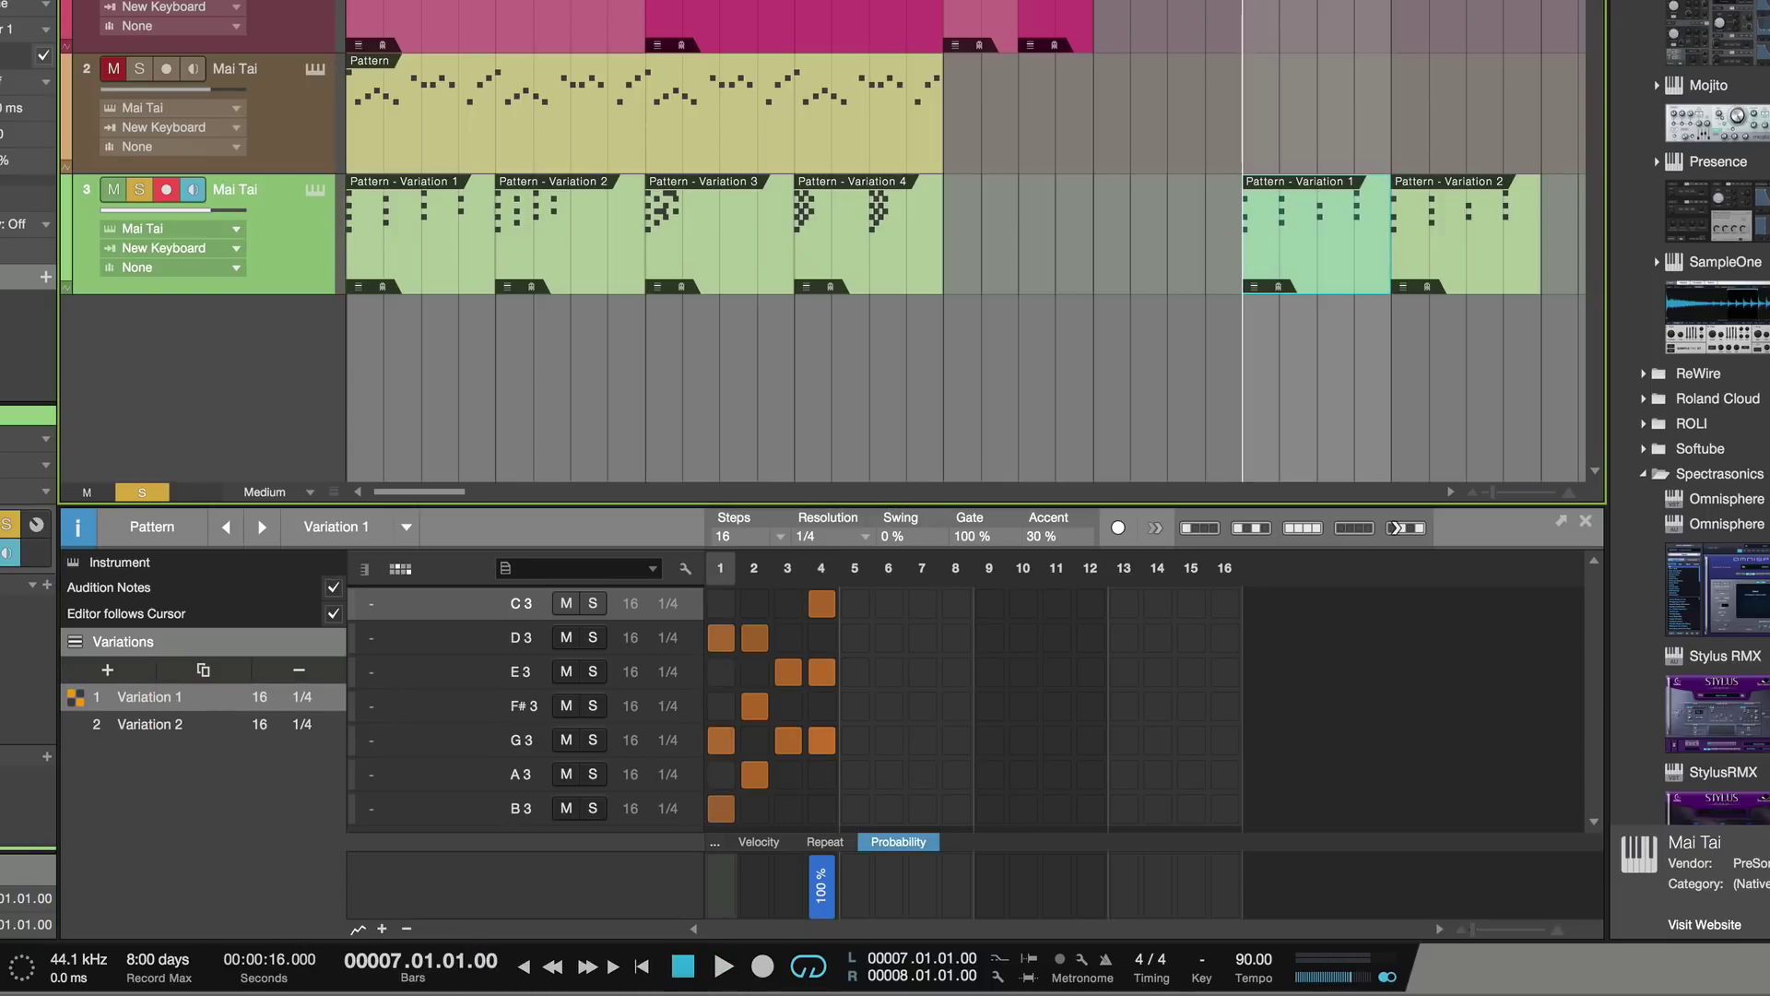
pyautogui.press('space')
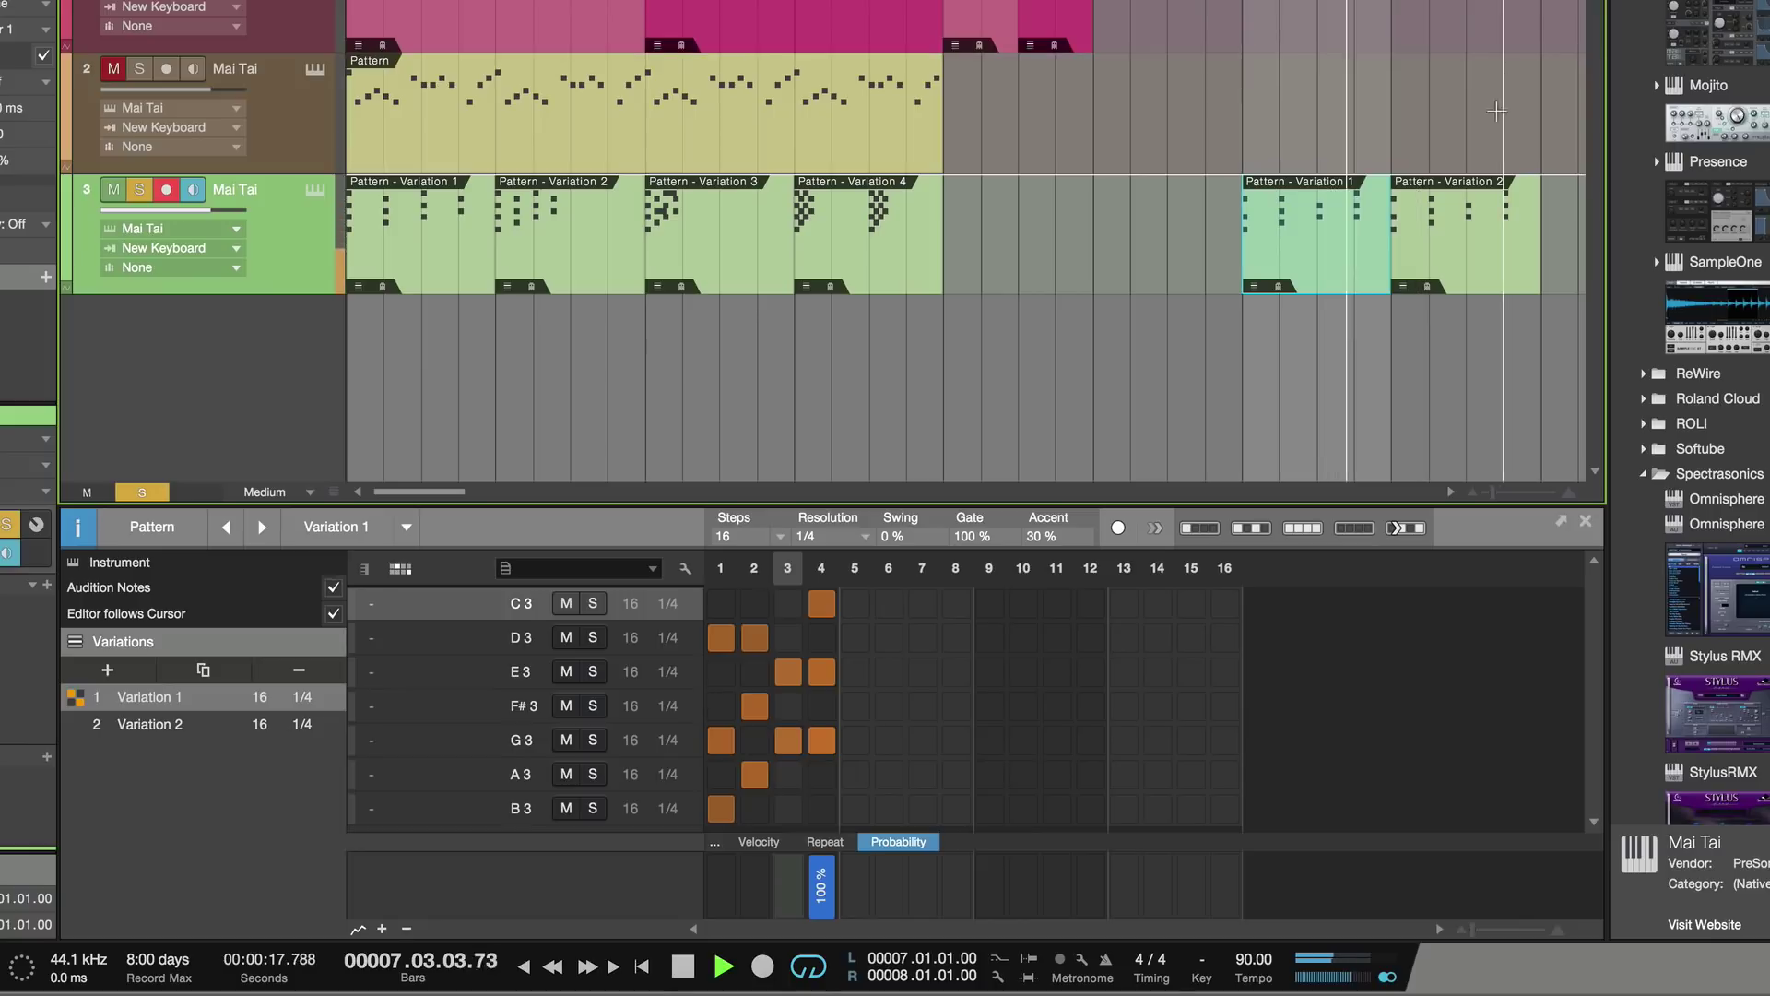
# Set the Variation 2 clip's resolution to 1/8 and audition it
pyautogui.click(1468, 256)
pyautogui.press('space')
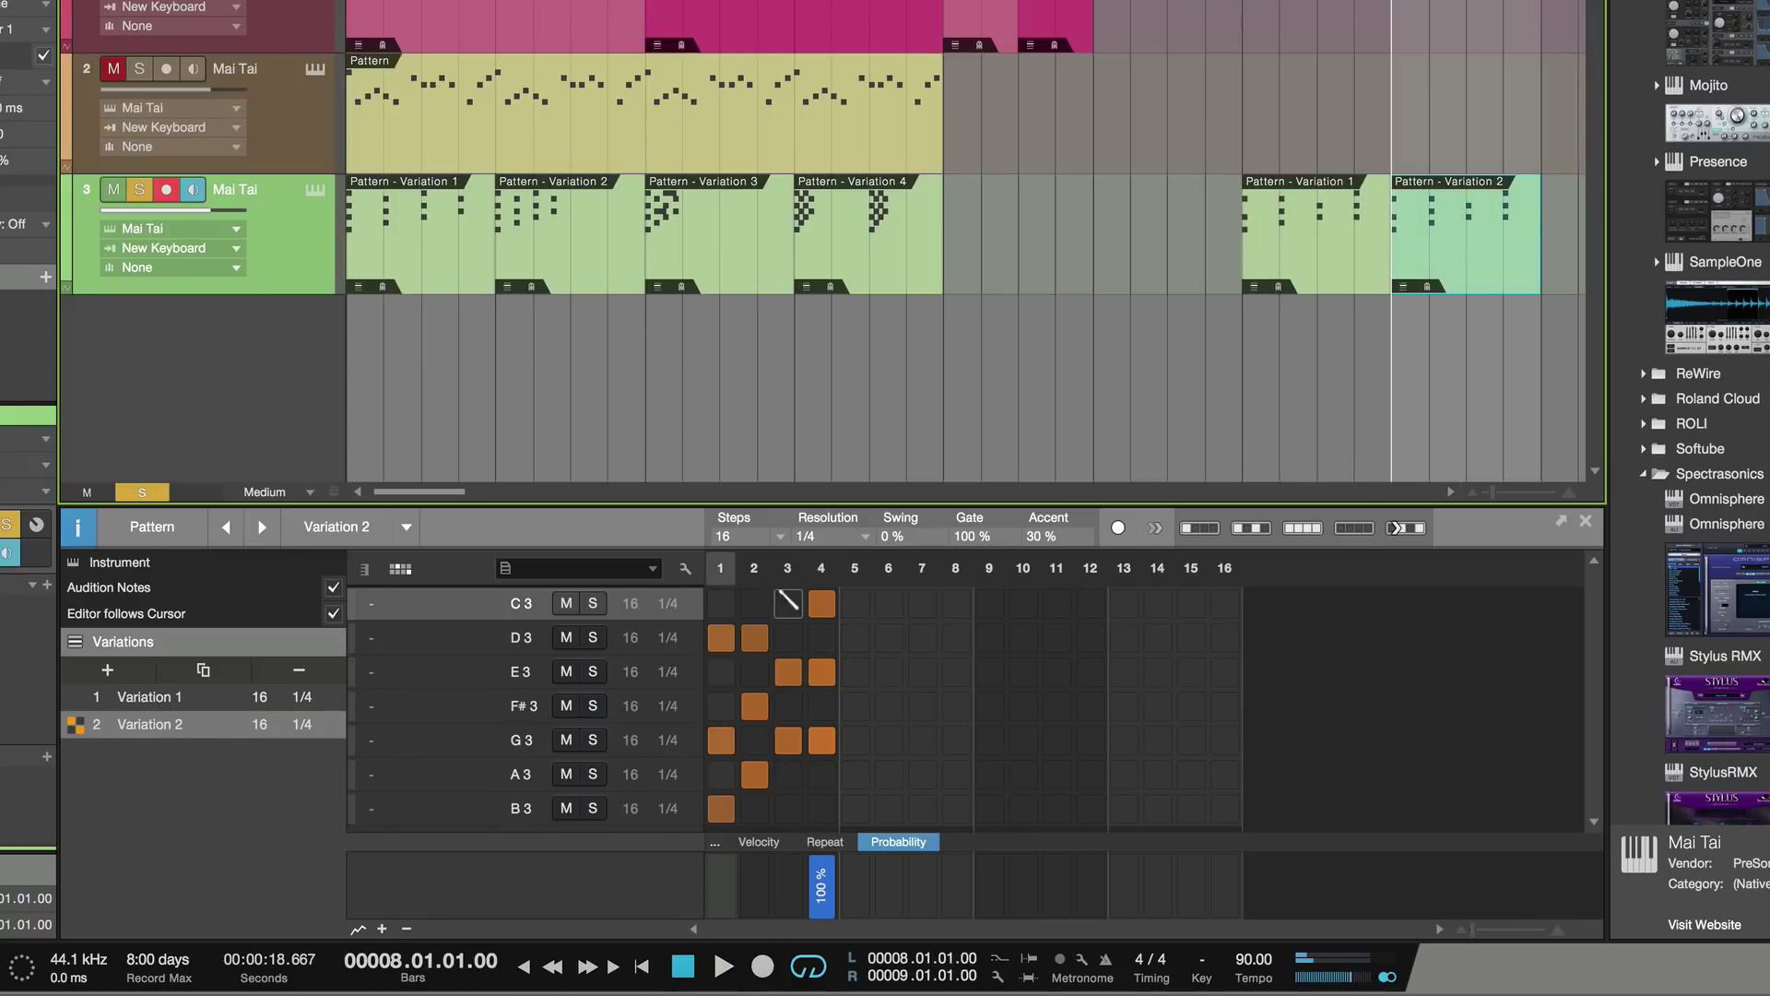
pyautogui.click(863, 540)
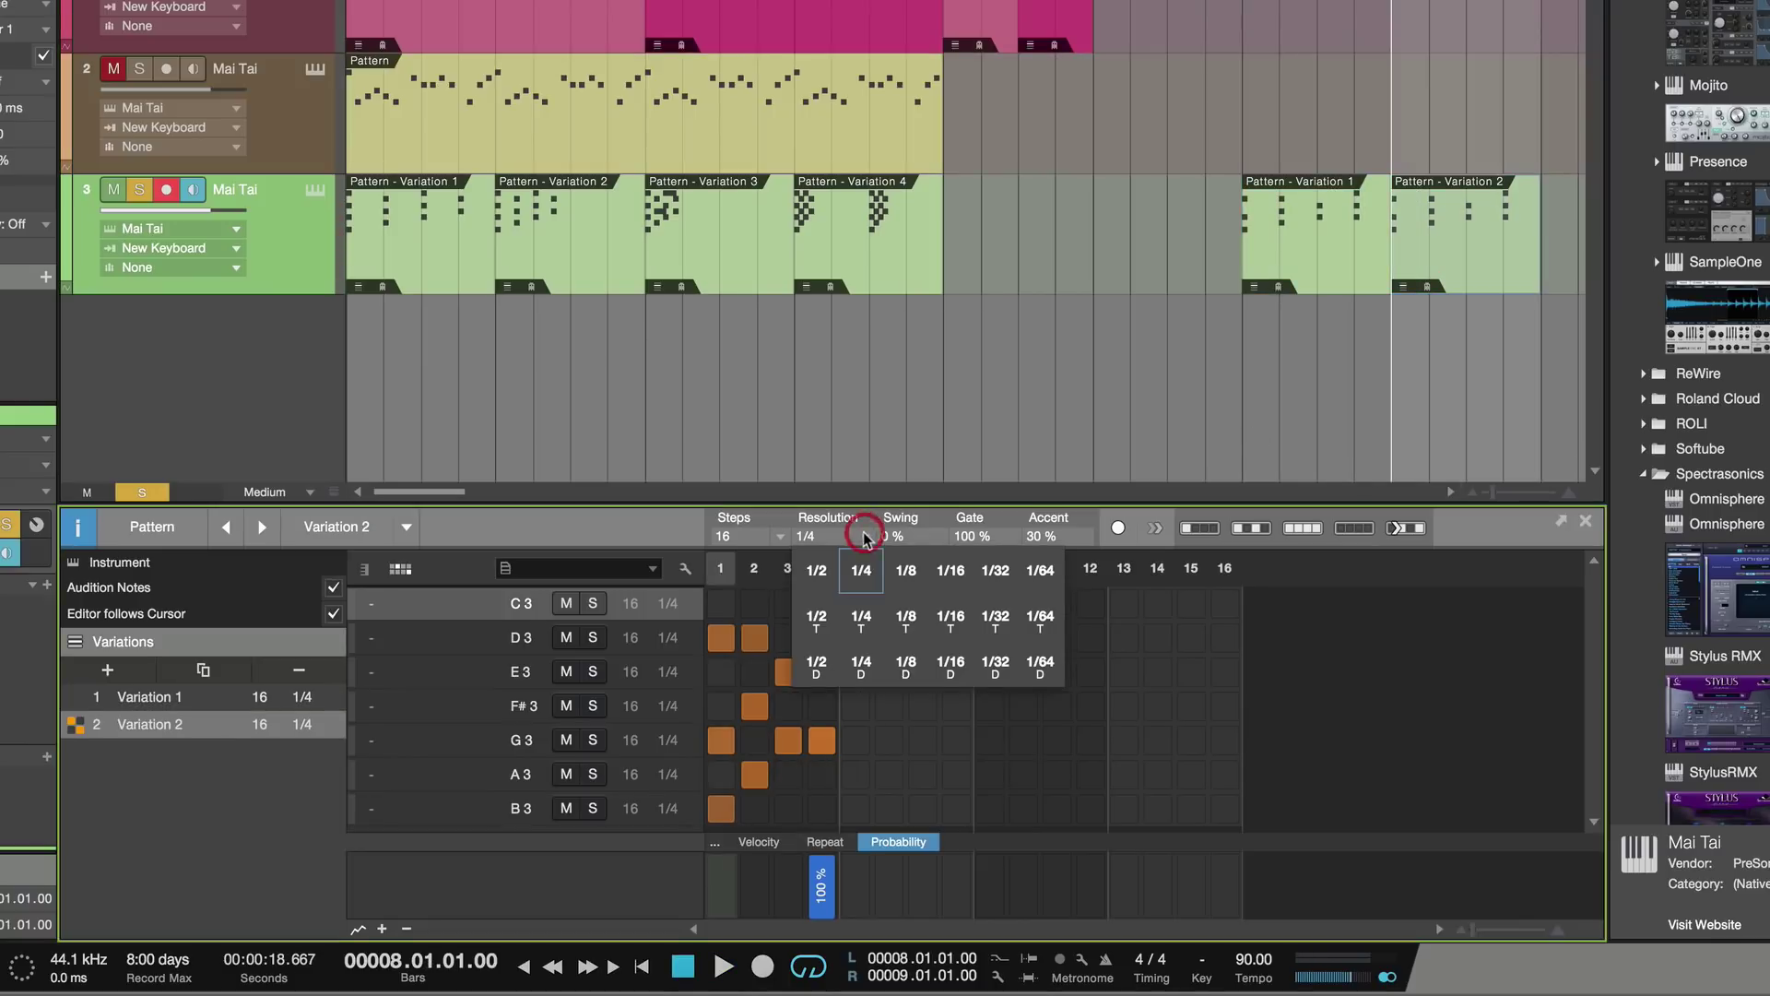
pyautogui.click(906, 571)
pyautogui.press('space')
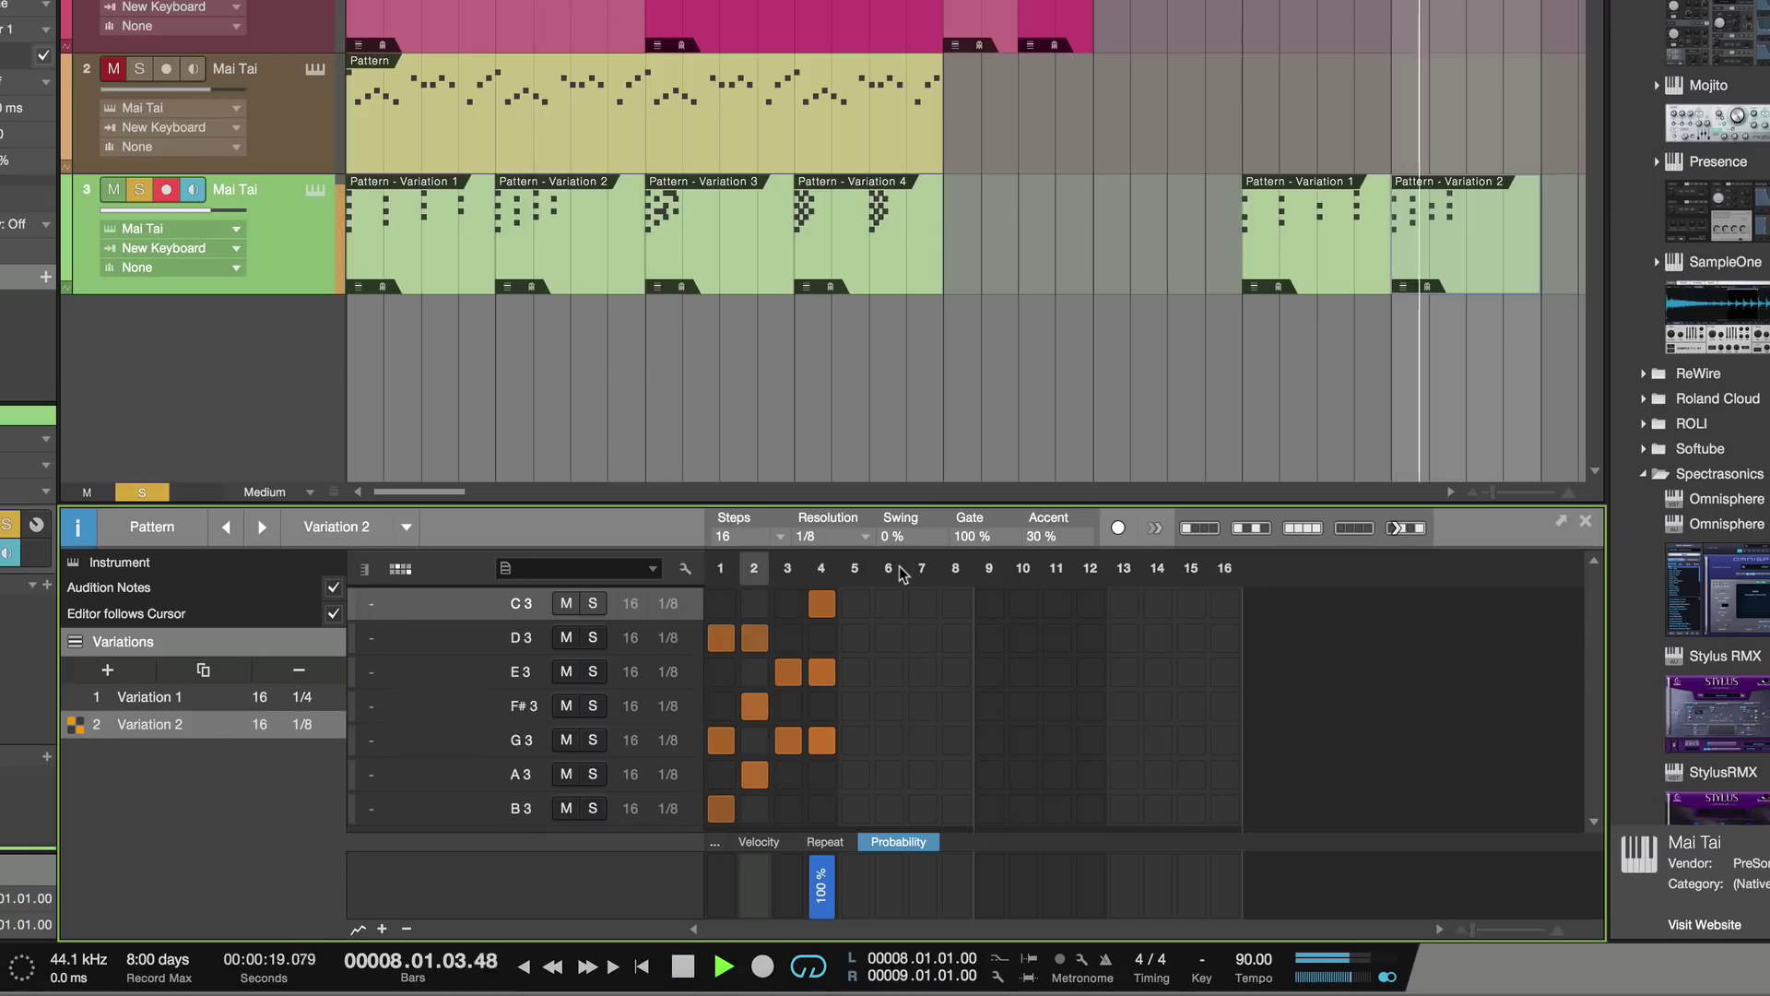
pyautogui.press('space')
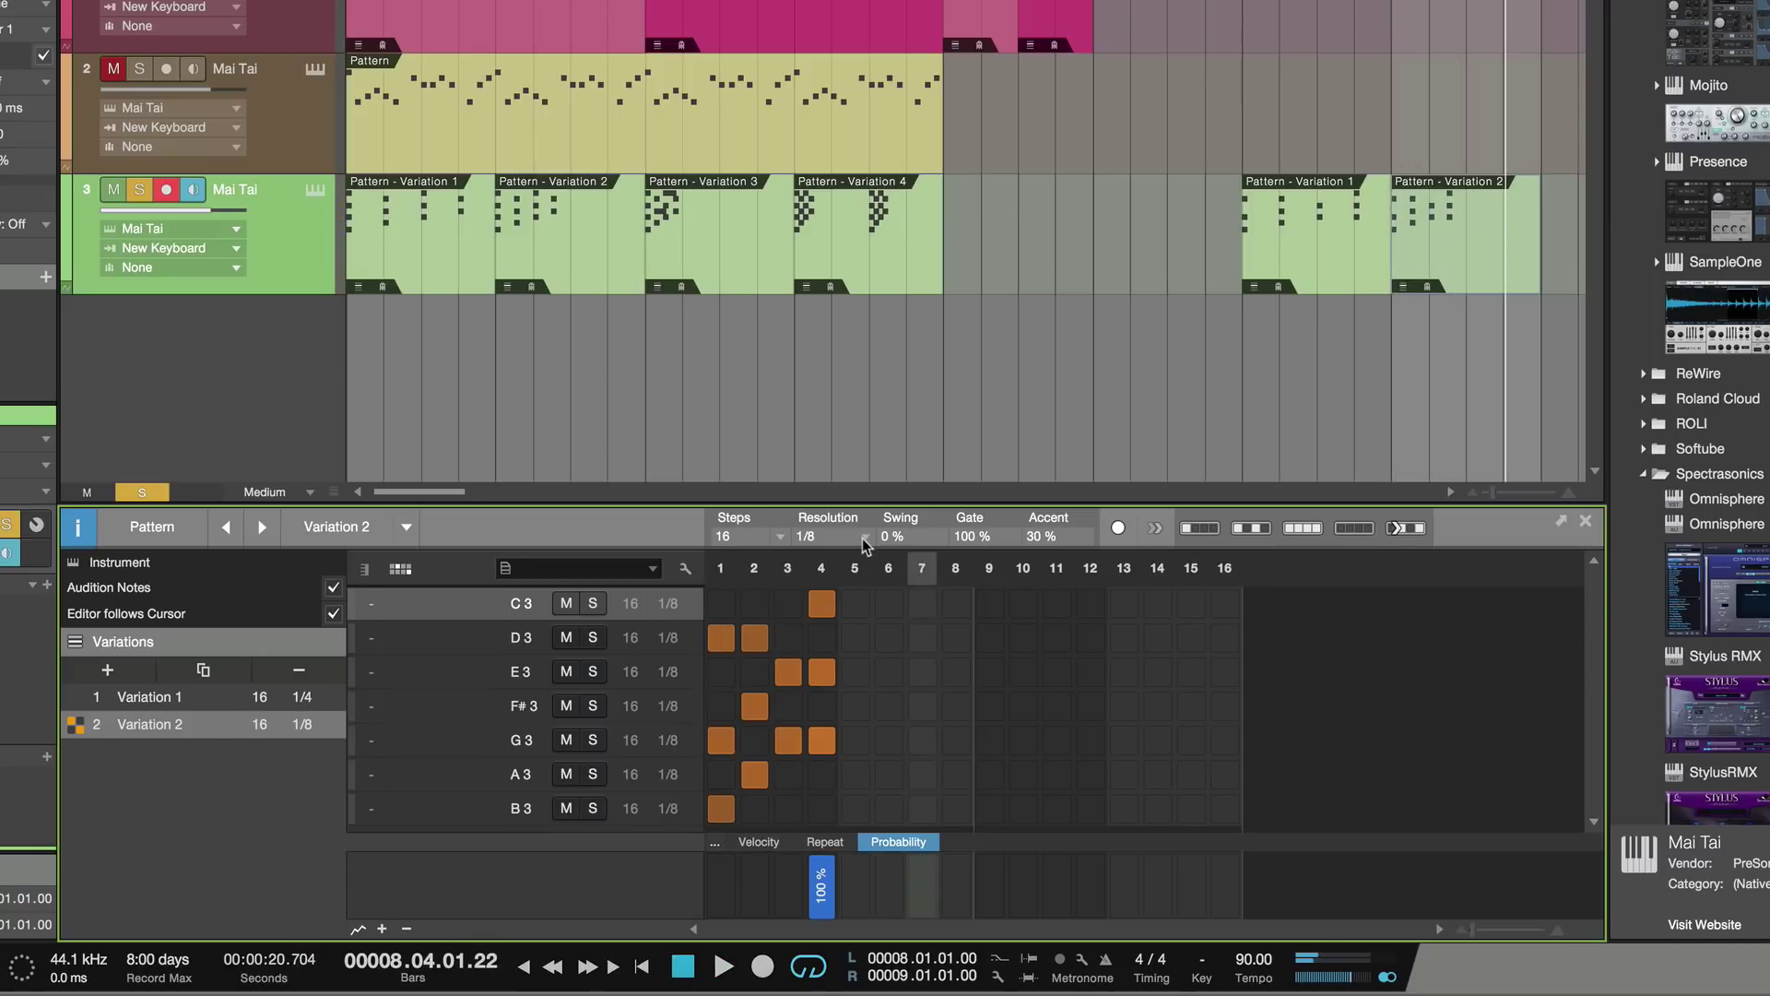
# Change Variation 2's resolution to 1/16, then 1/32, playing back each change
pyautogui.click(863, 539)
pyautogui.click(940, 571)
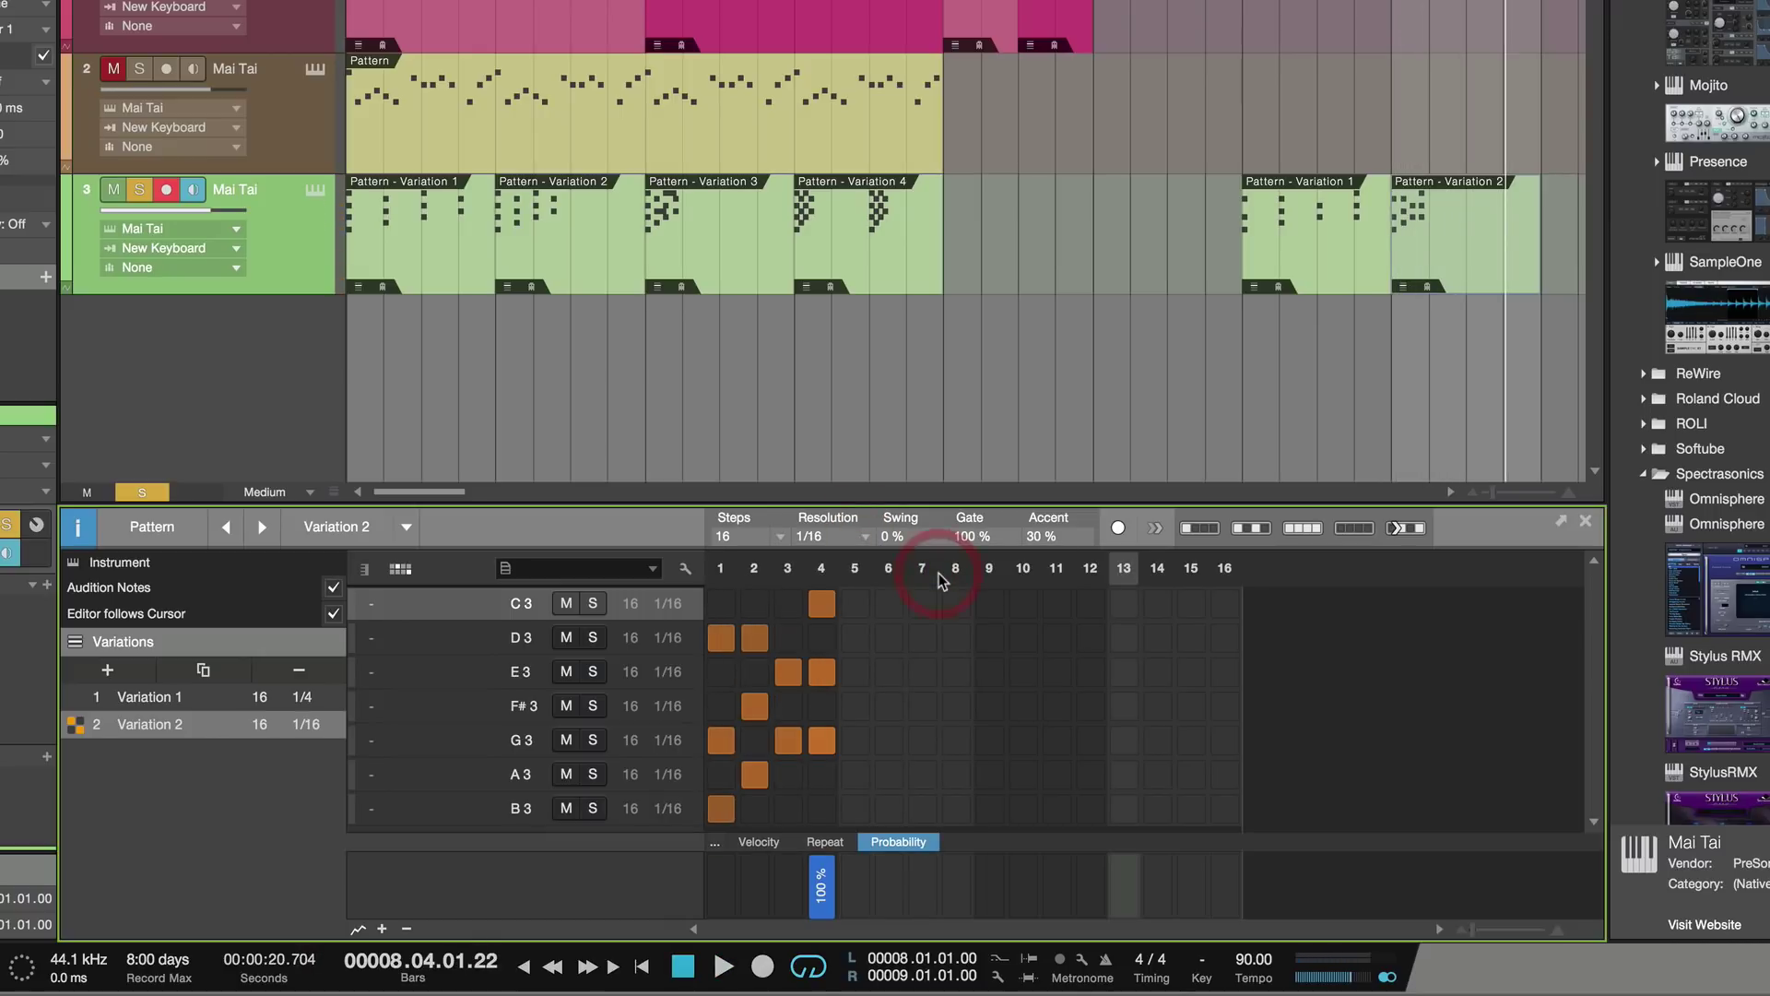
pyautogui.press('space')
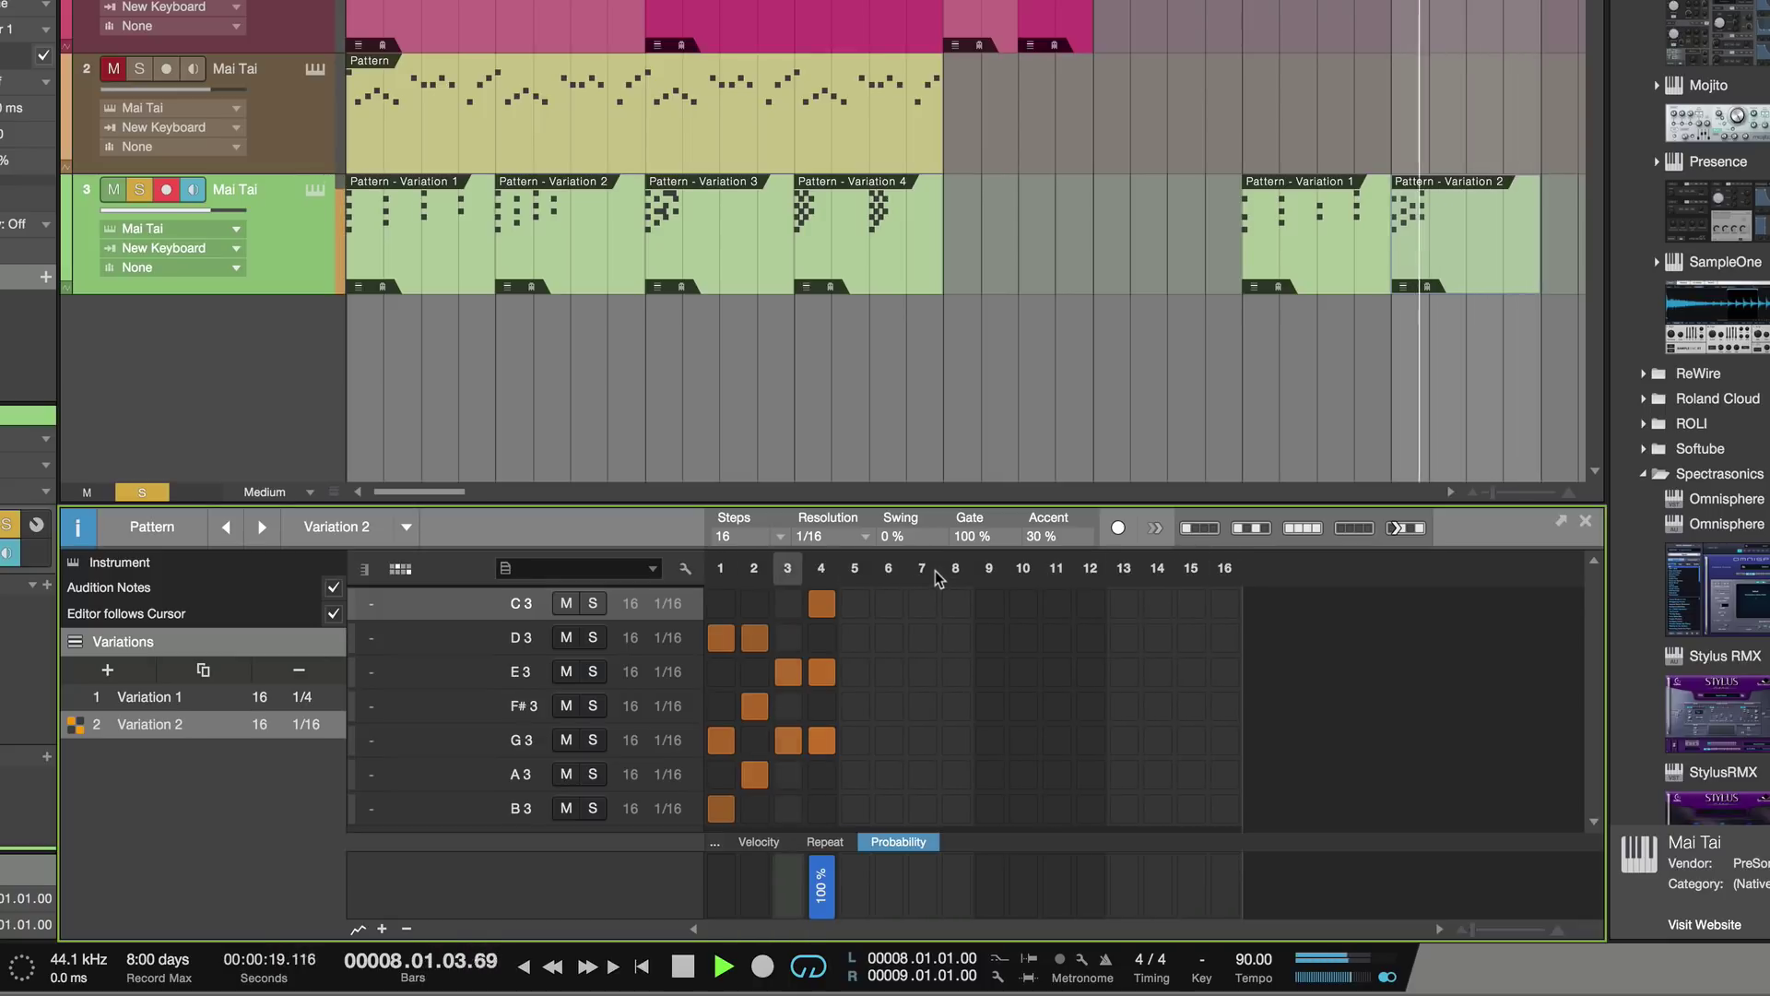
pyautogui.press('space')
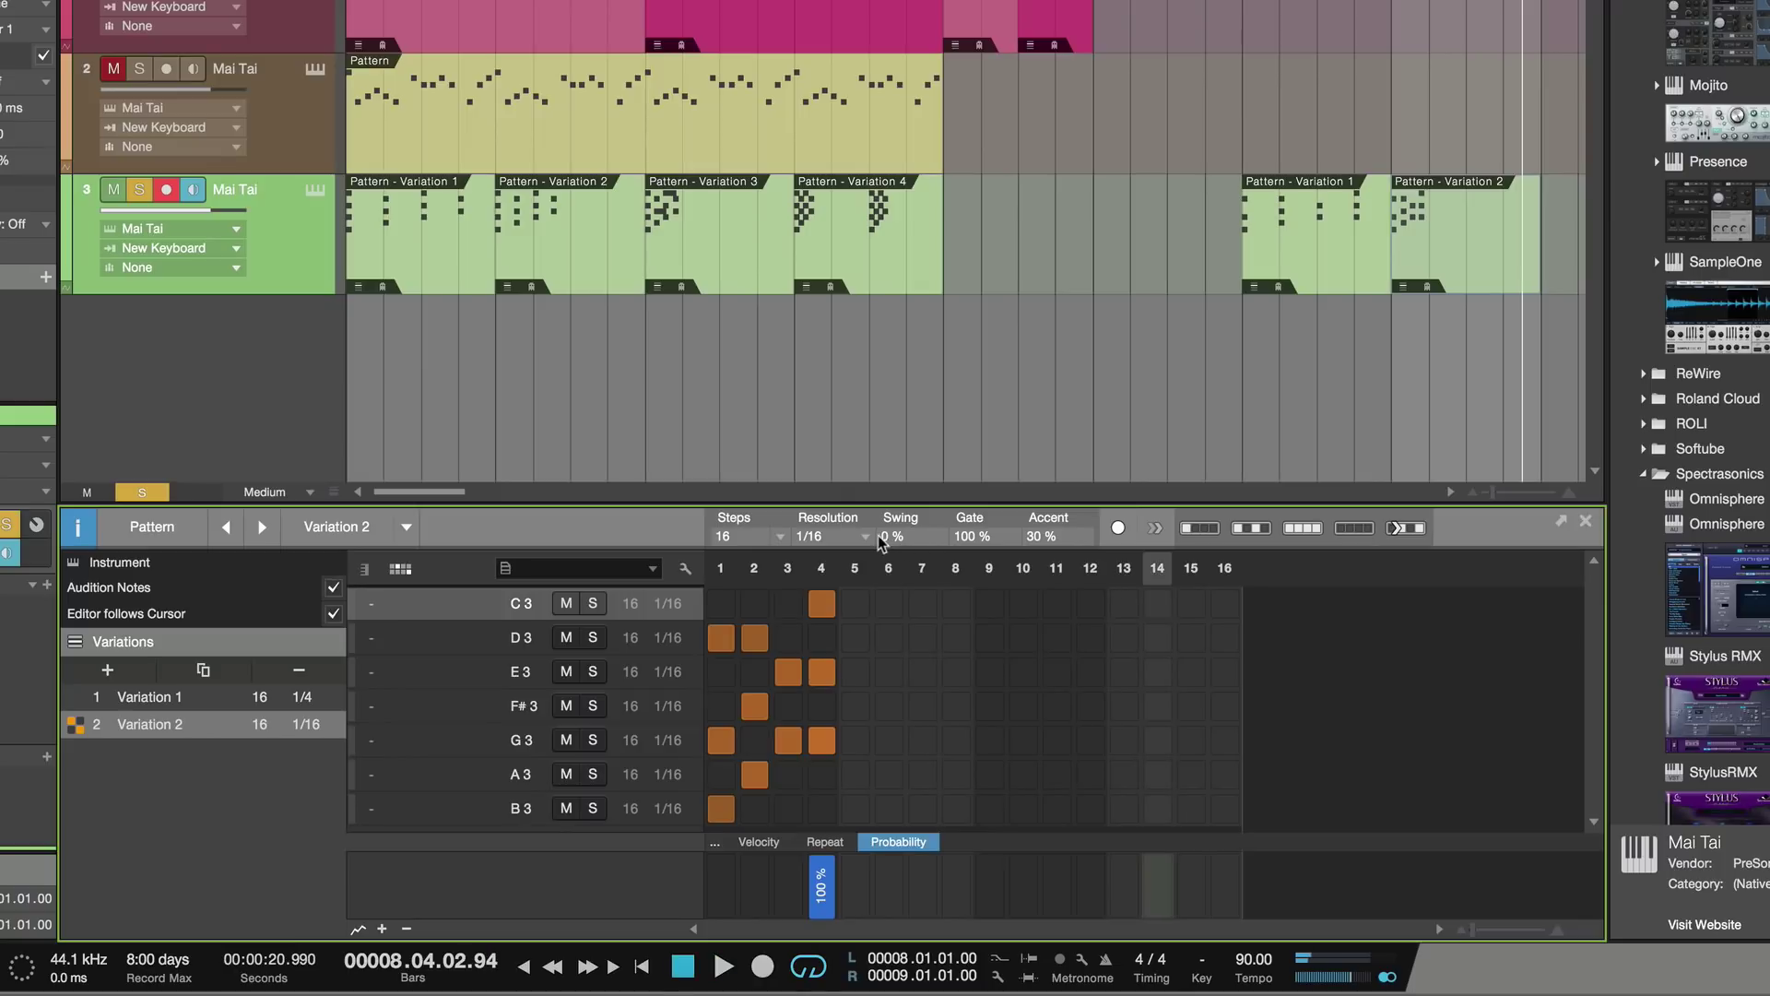
pyautogui.click(866, 537)
pyautogui.click(994, 574)
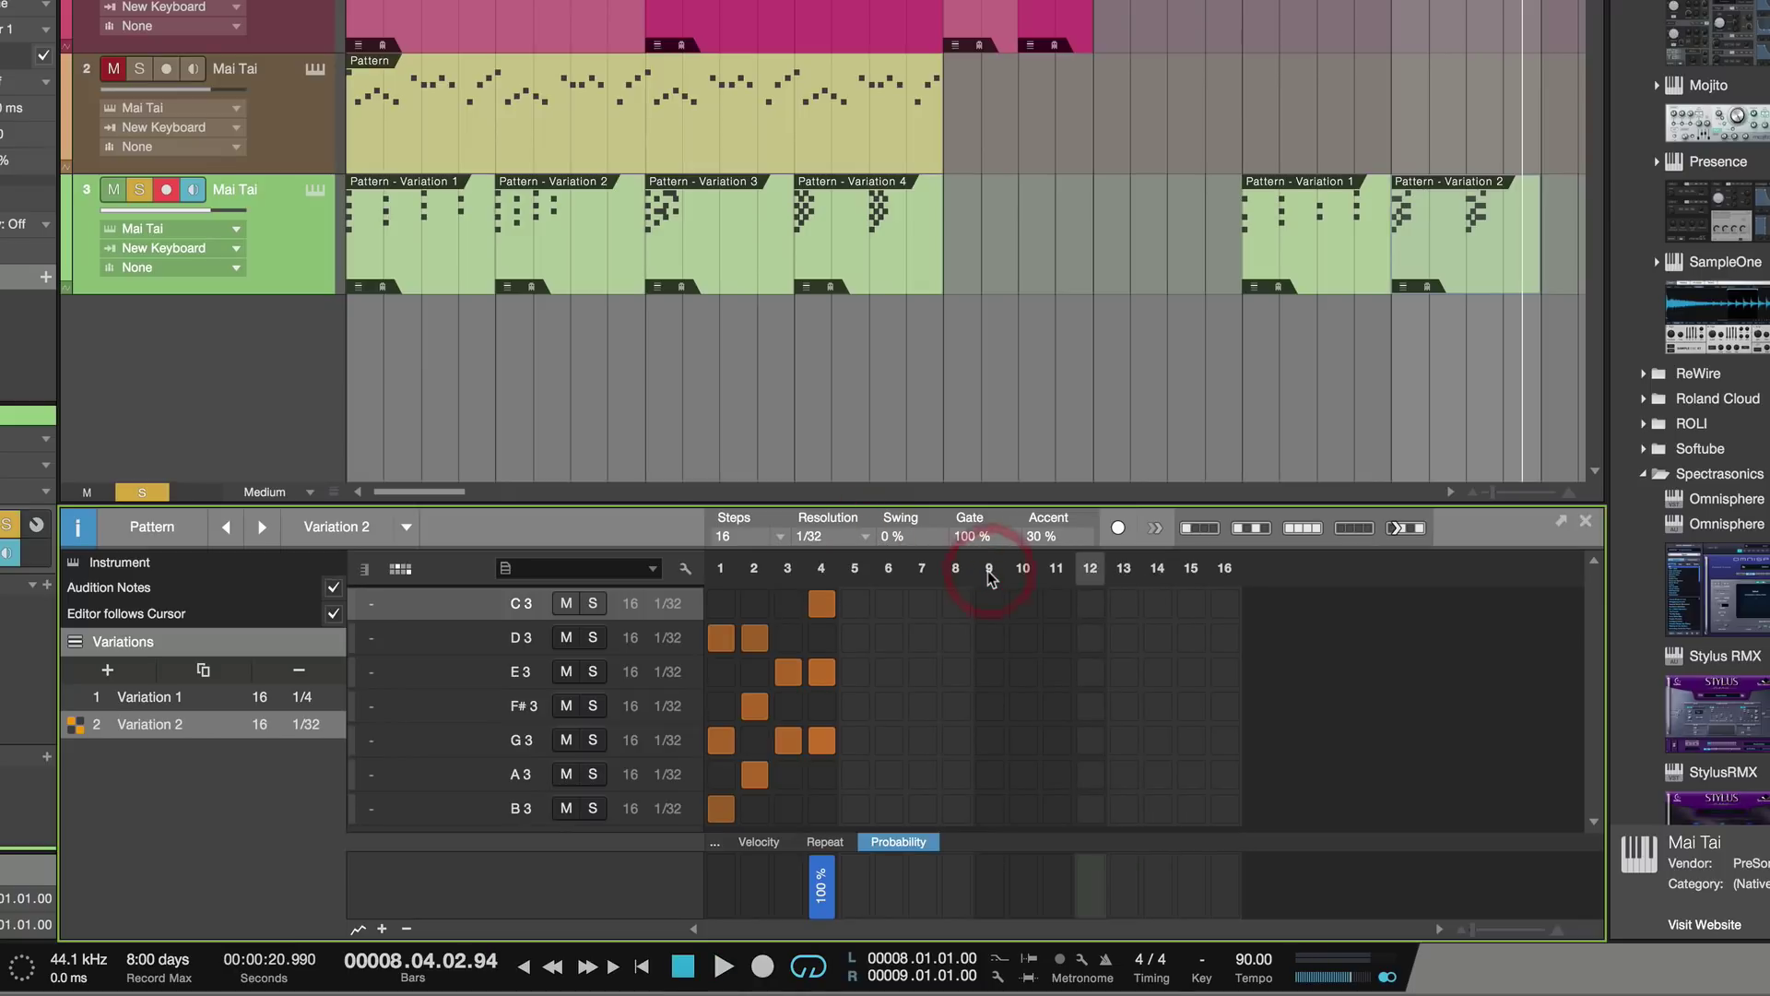
pyautogui.press('space')
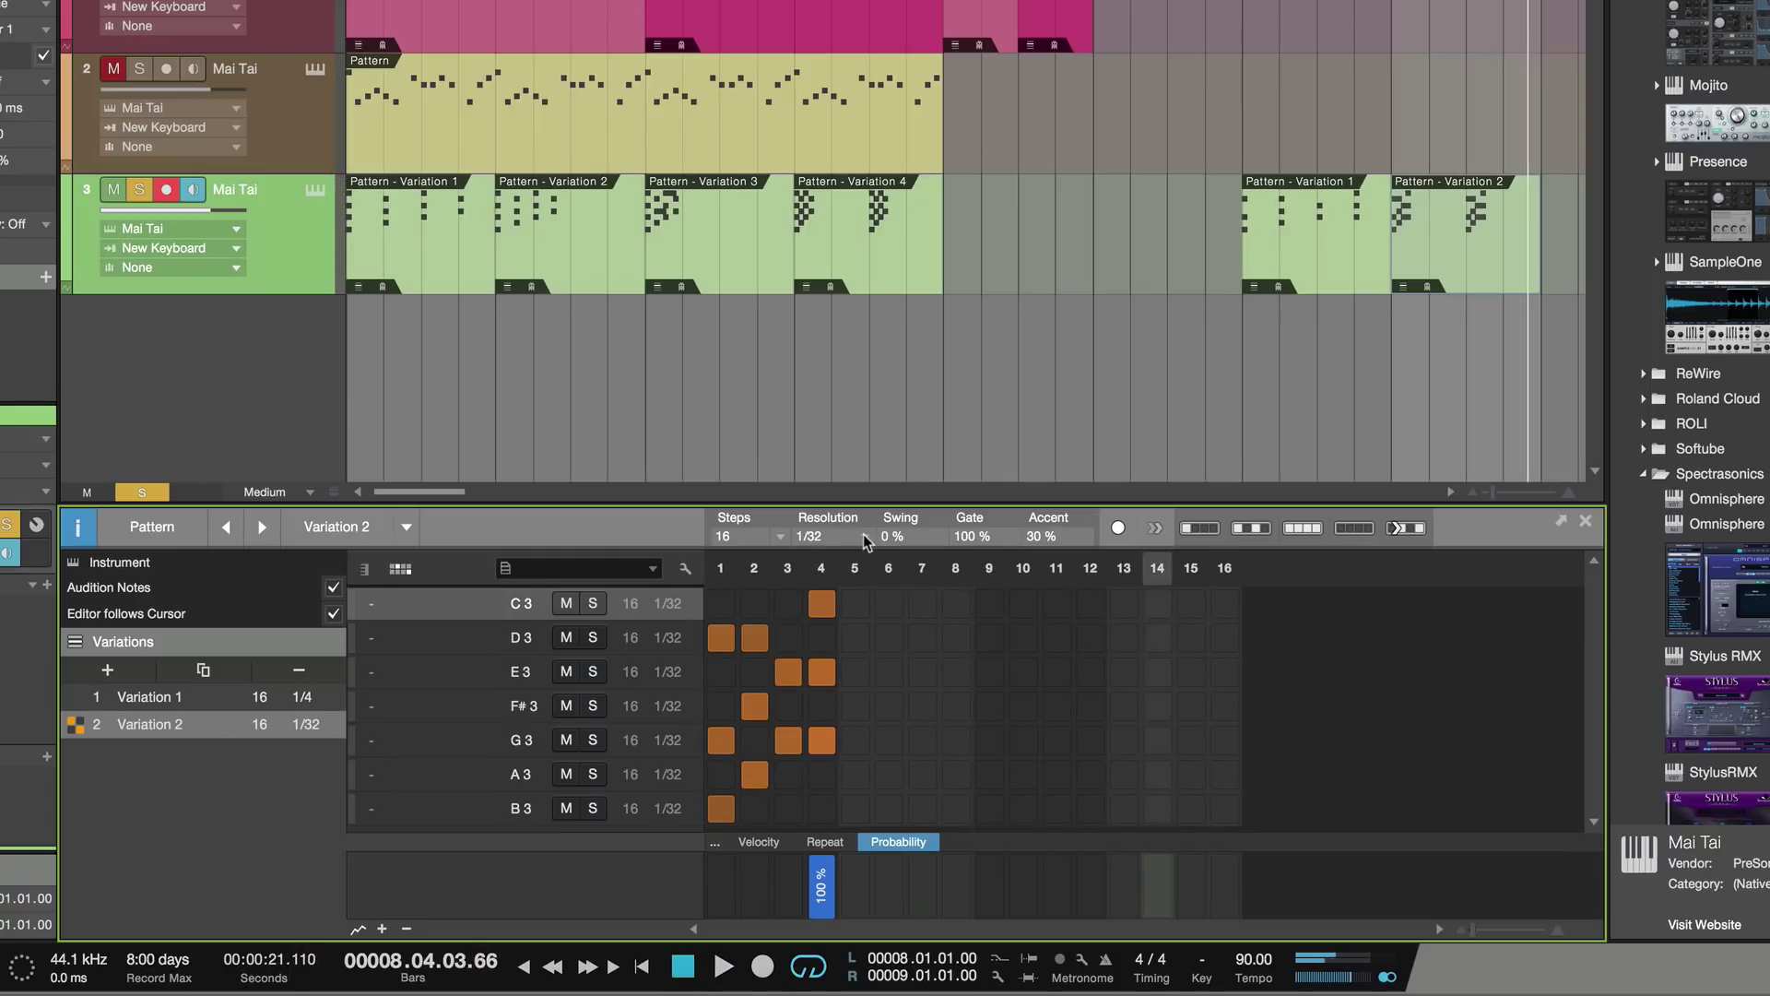
# Return Variation 2 to 1/8 resolution with 4 steps and play it back
pyautogui.scroll(2, 880, 543)
pyautogui.press('space')
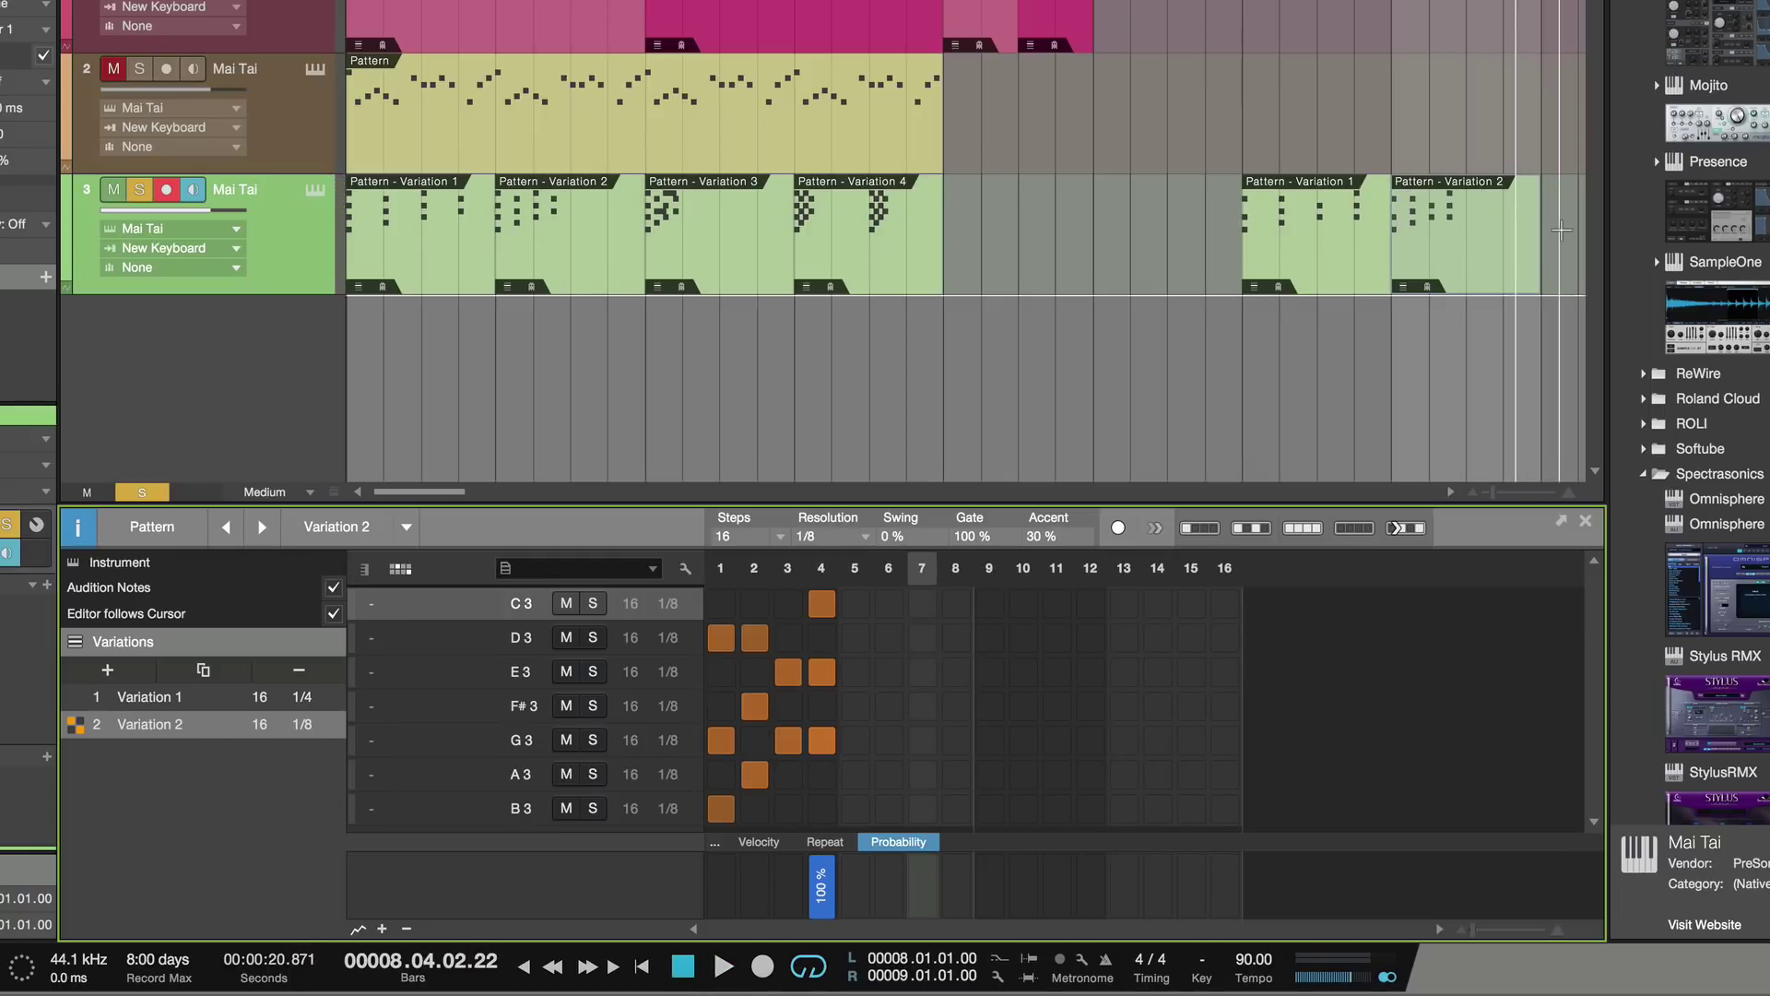
pyautogui.click(782, 537)
pyautogui.click(791, 569)
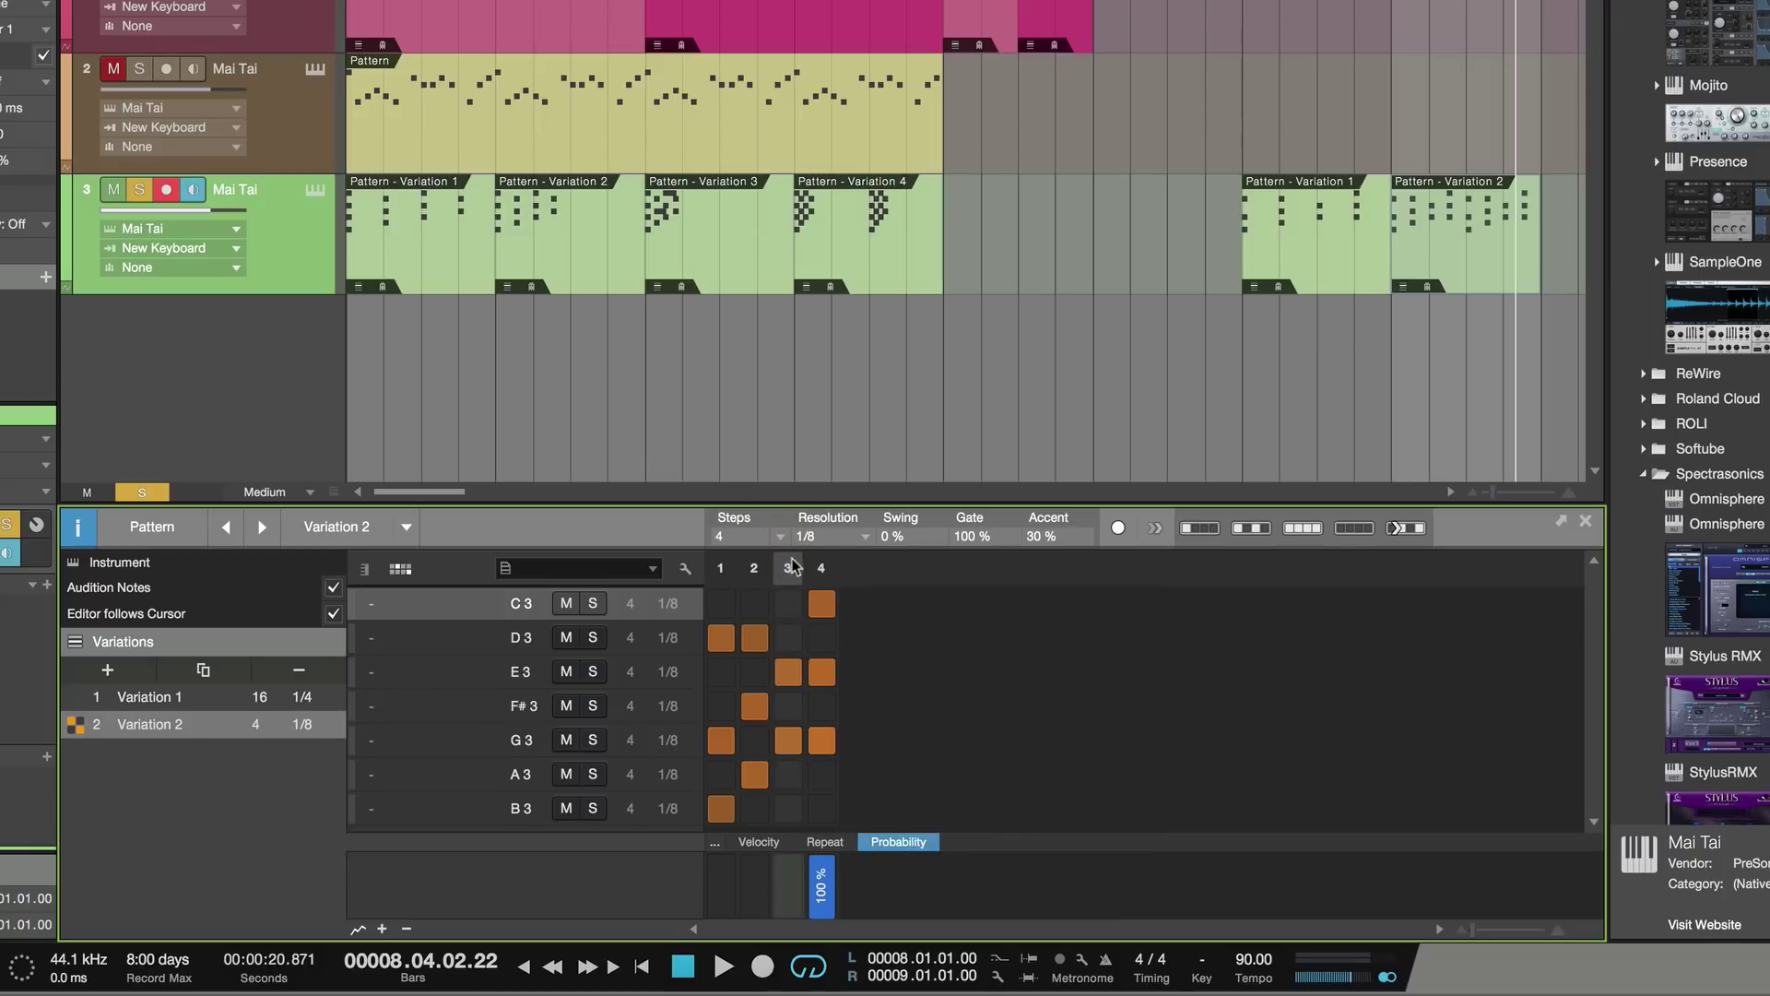
pyautogui.press('space')
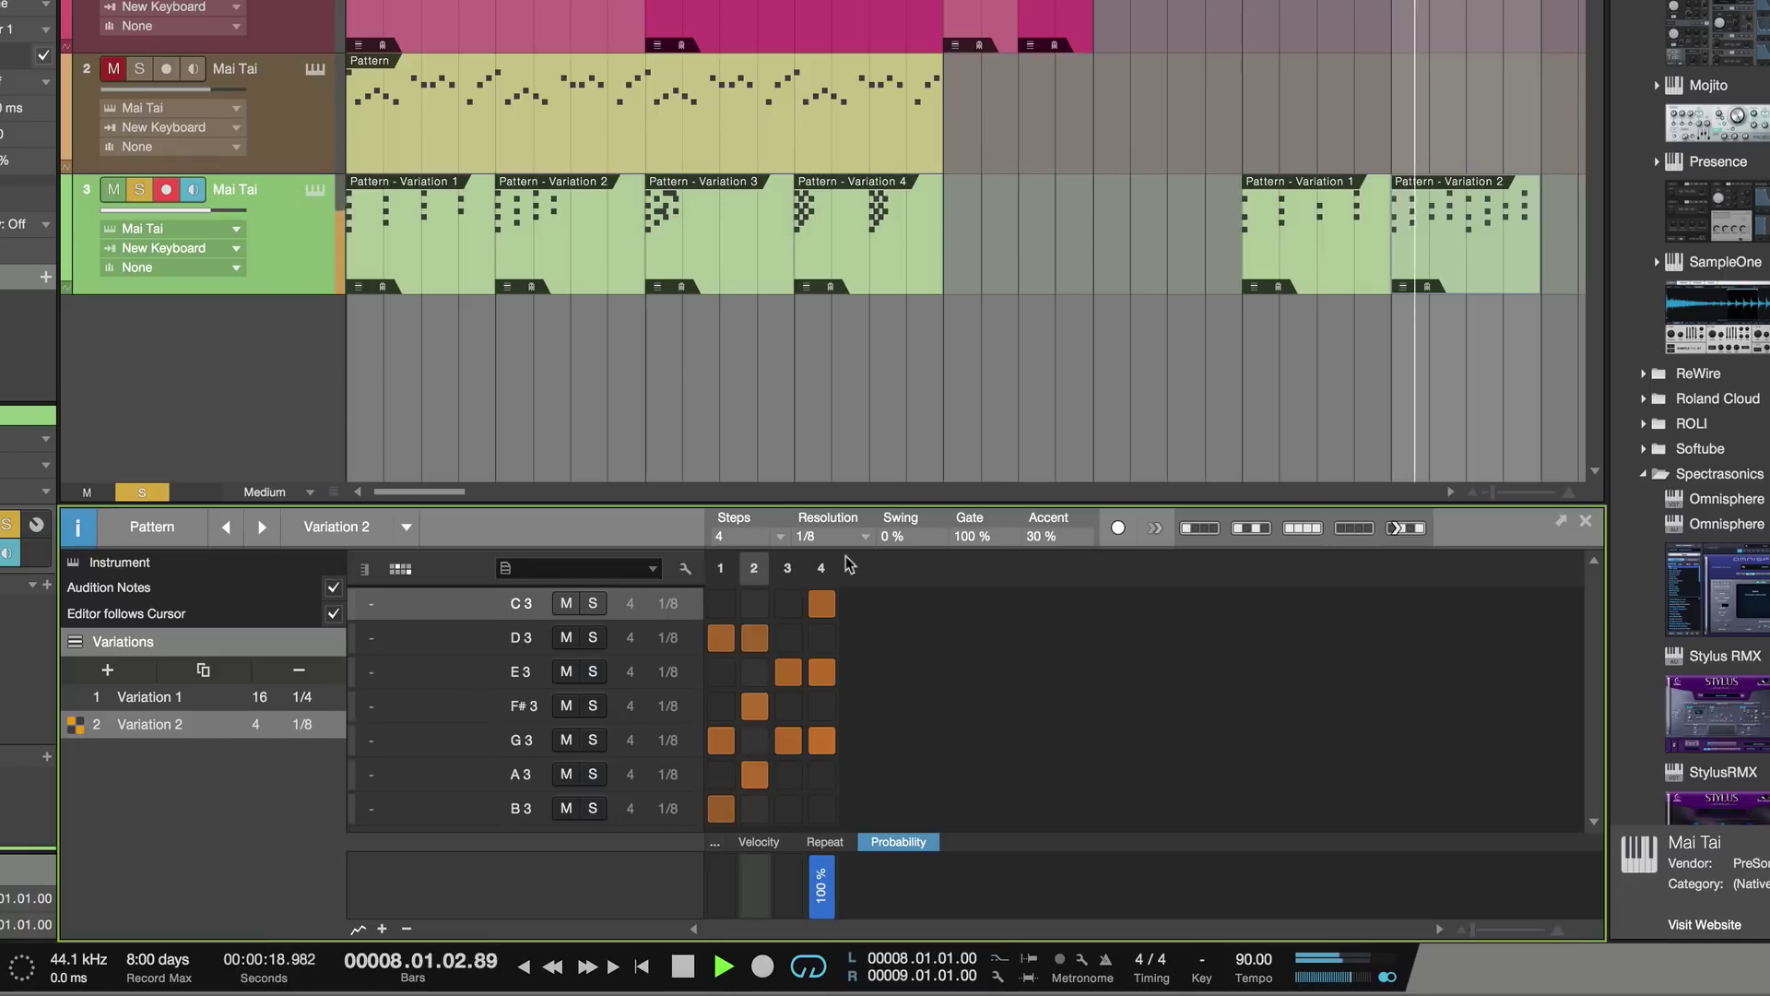
pyautogui.press('space')
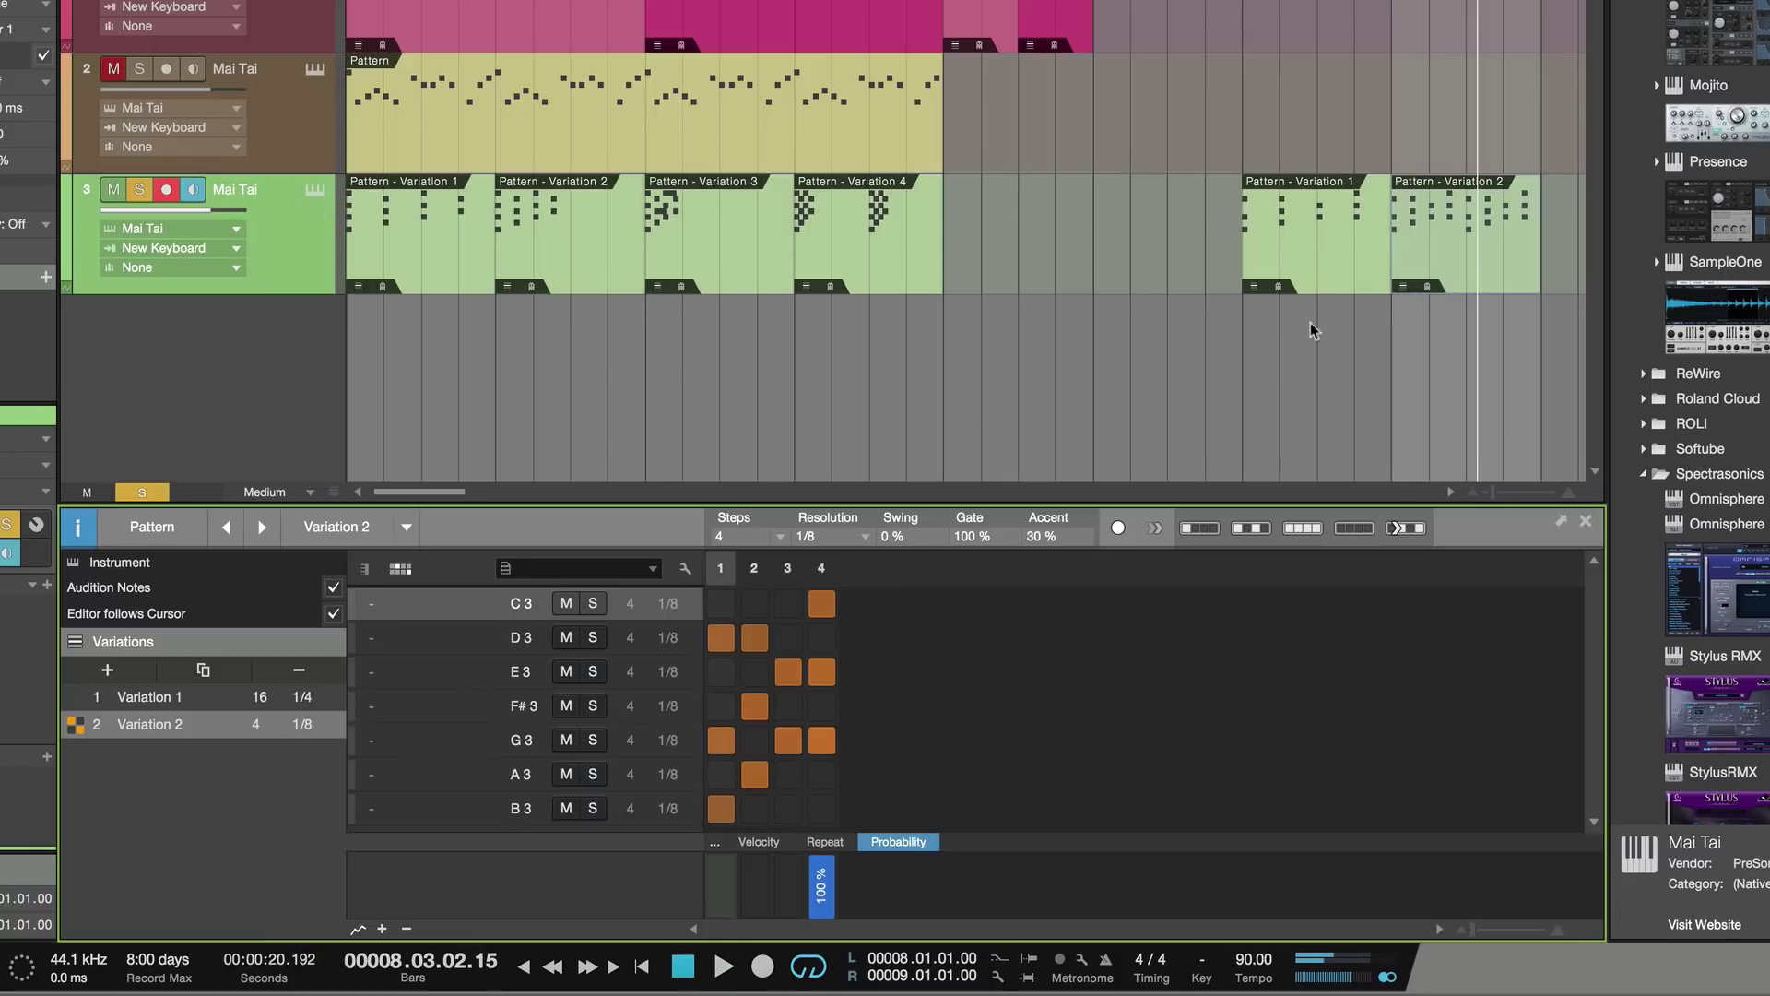
# Select both the Variation 1 and Variation 2 clips and play them in sequence
pyautogui.click(1288, 270)
pyautogui.keyDown('shift'); pyautogui.click(1472, 262); pyautogui.keyUp('shift')
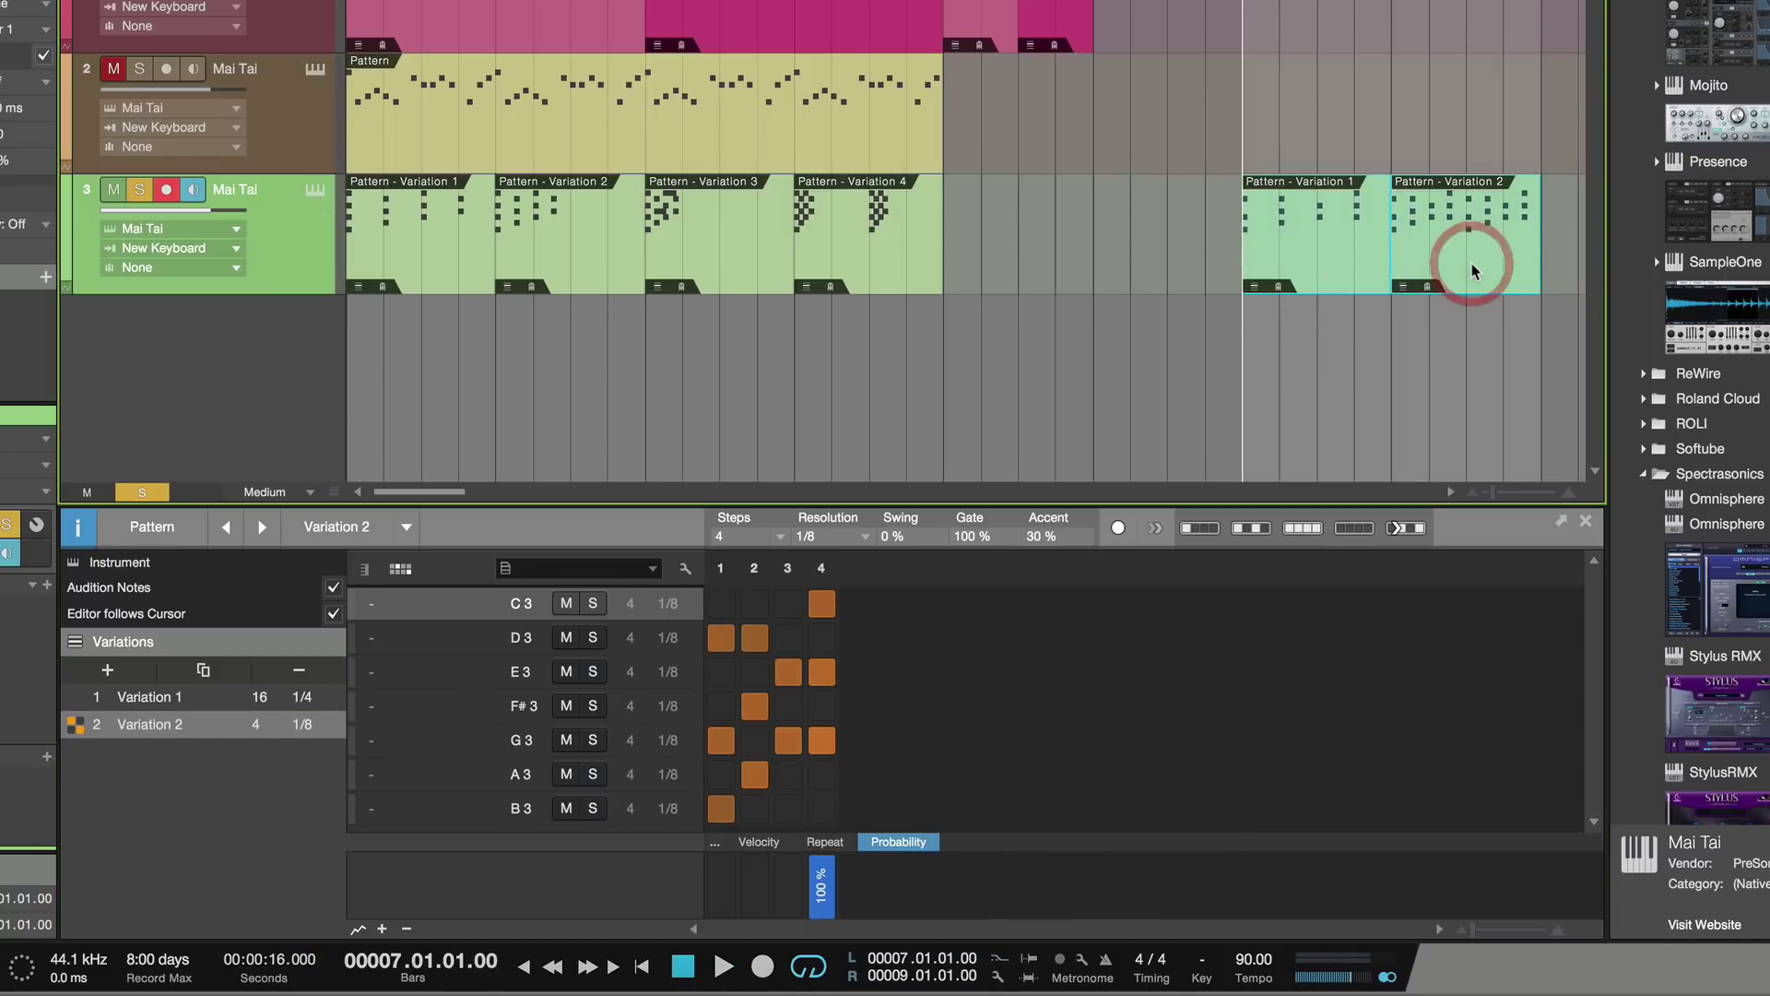
pyautogui.press('space')
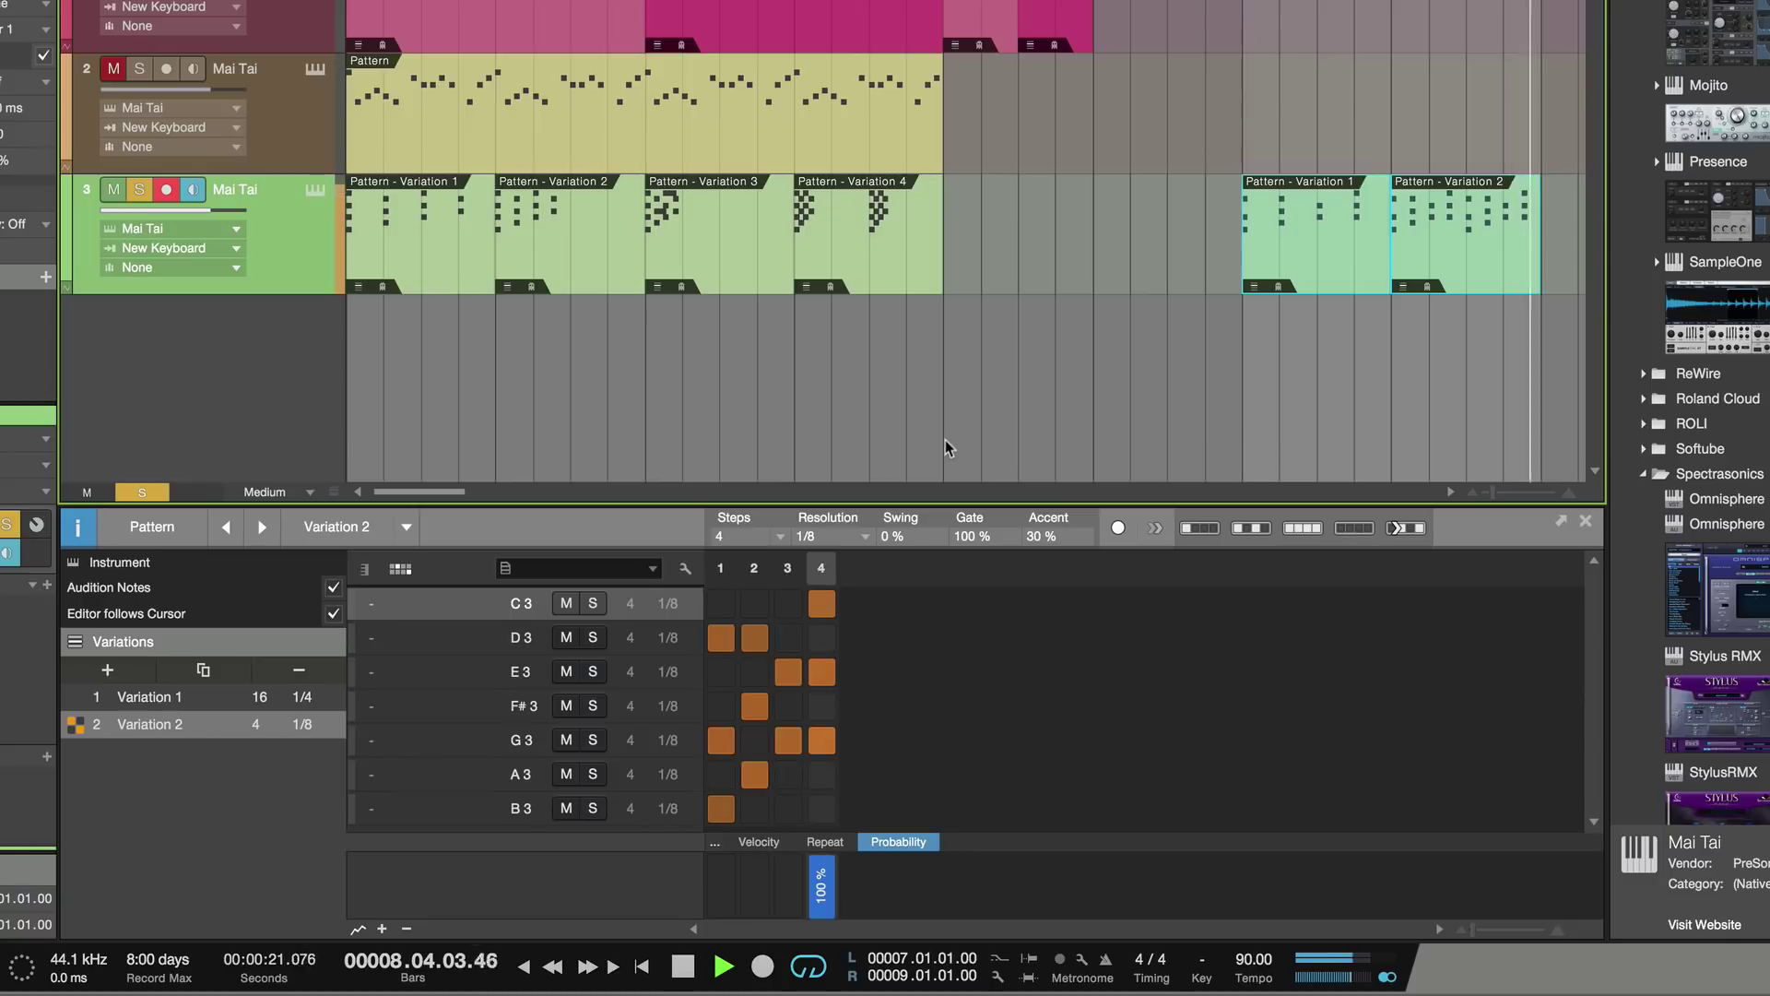
pyautogui.press('space')
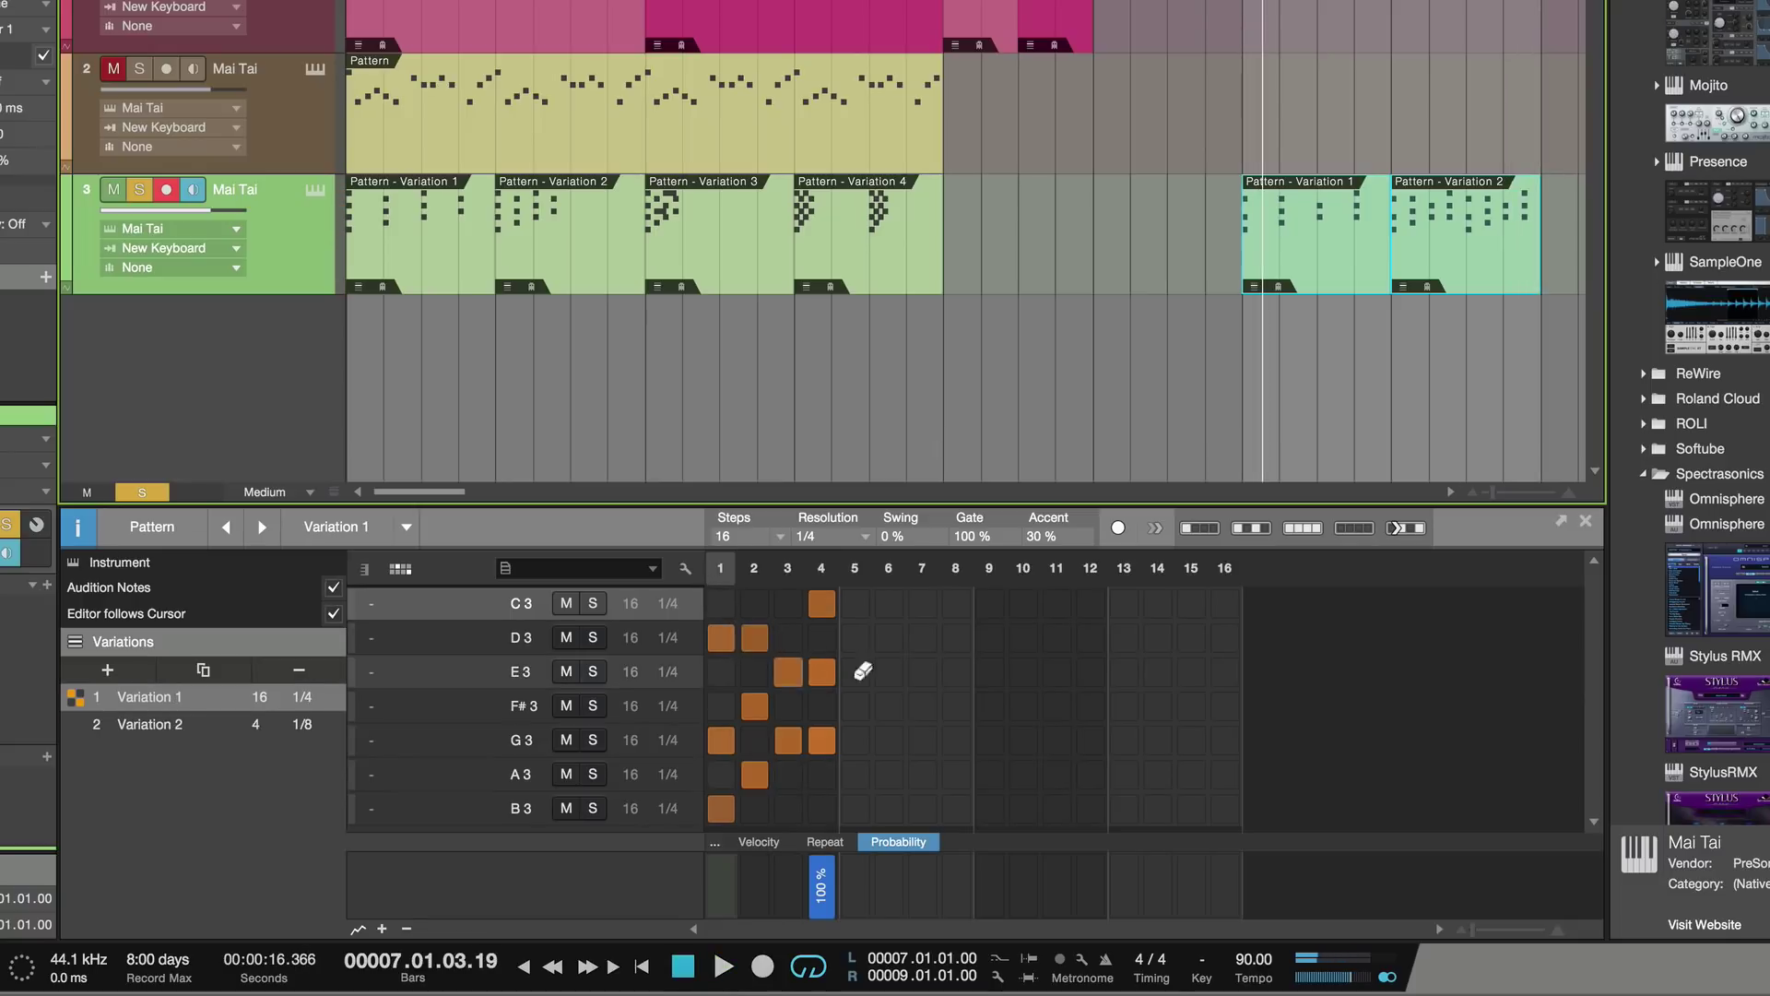
# Uncheck Editor follows Cursor, preview Variation 2, then bring Variation 1's steps back into the editor
pyautogui.click(332, 615)
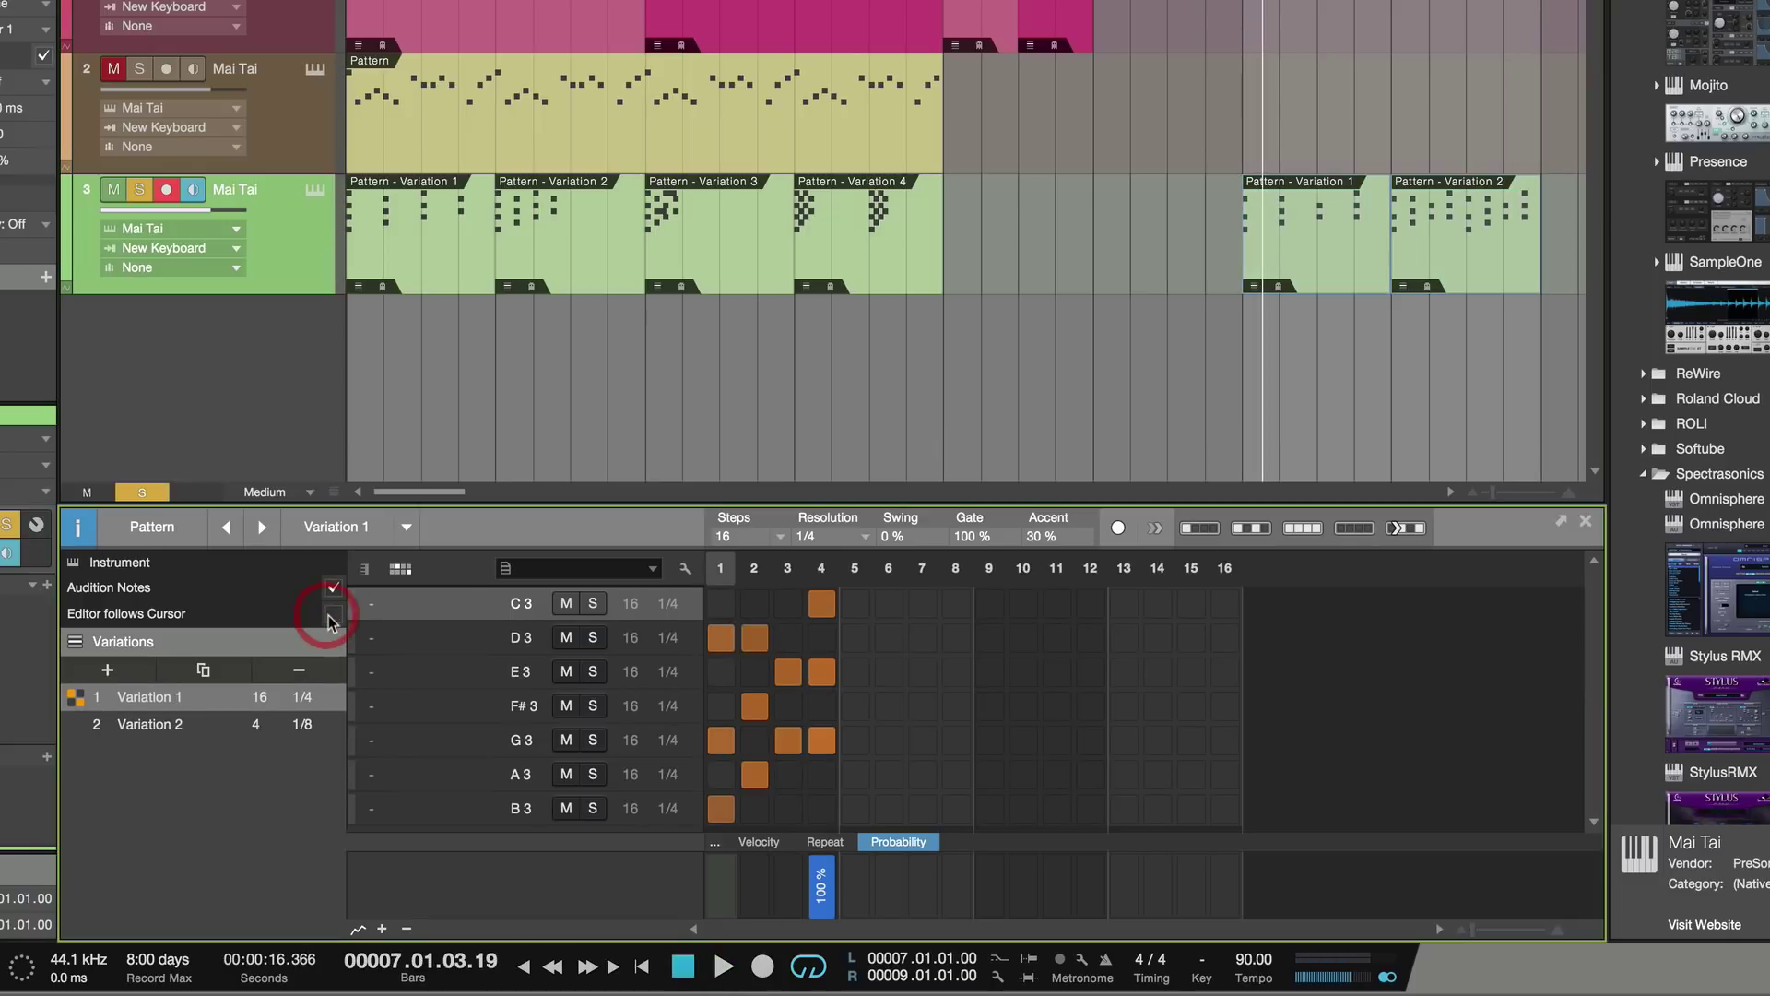
pyautogui.click(1467, 260)
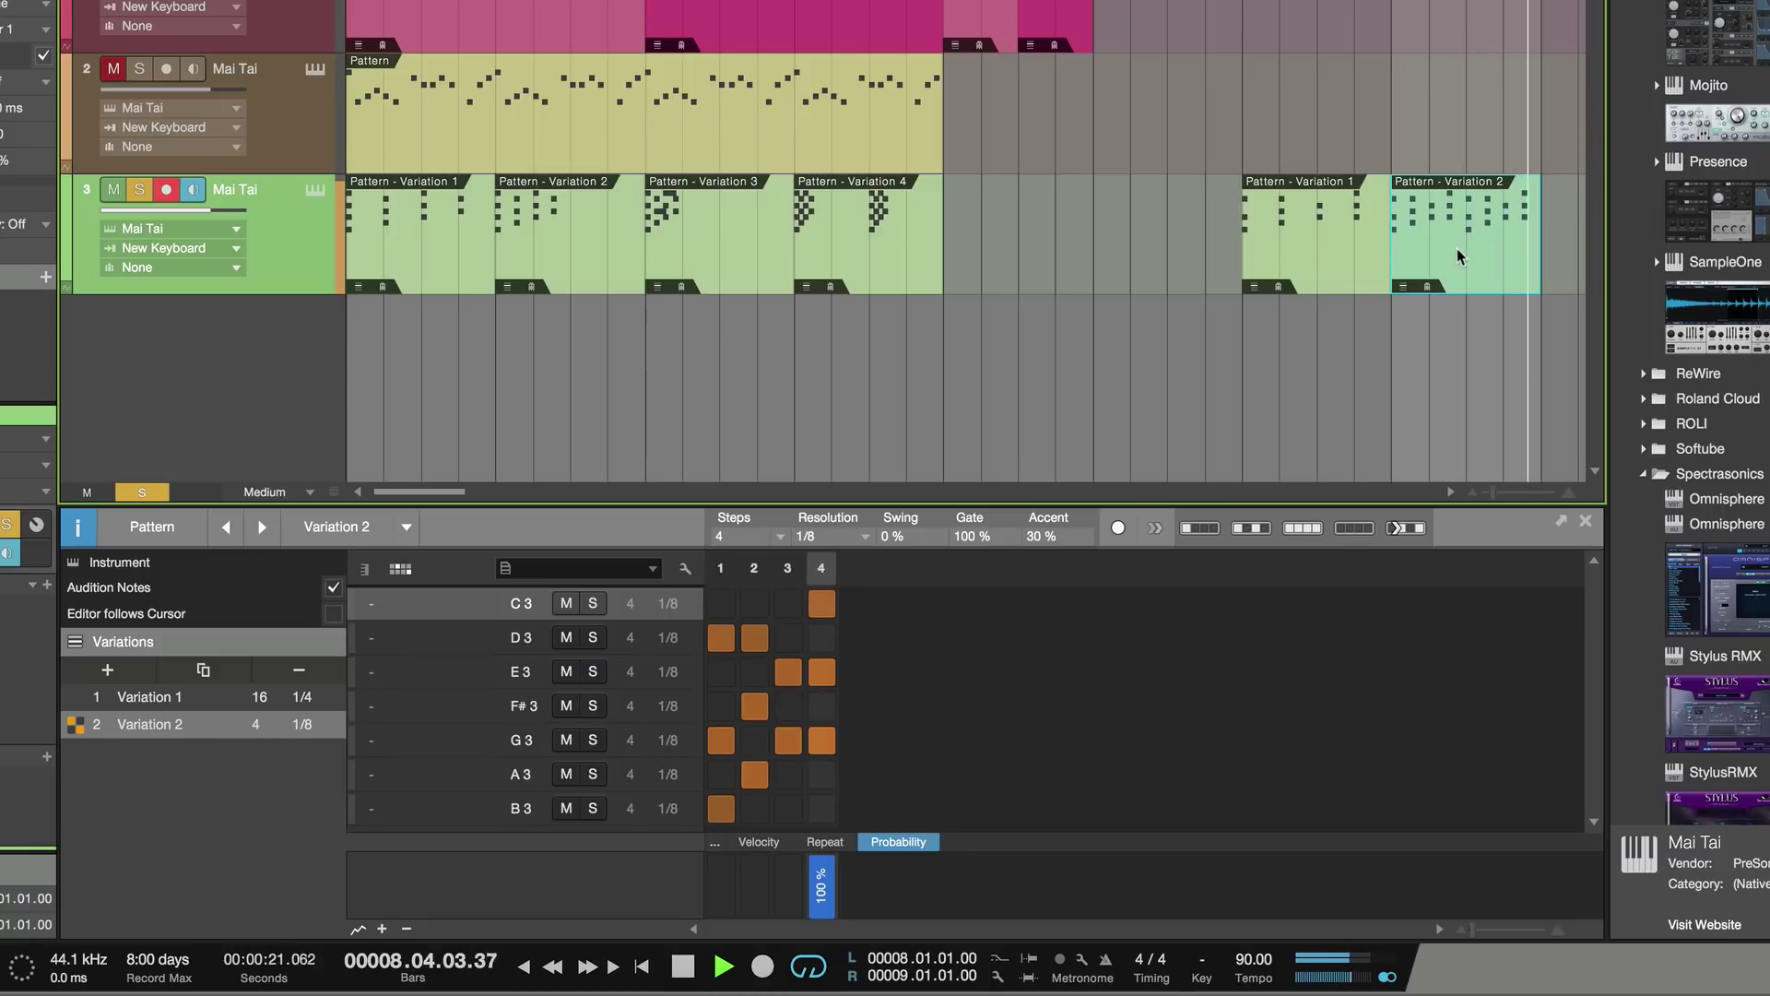
pyautogui.press('space')
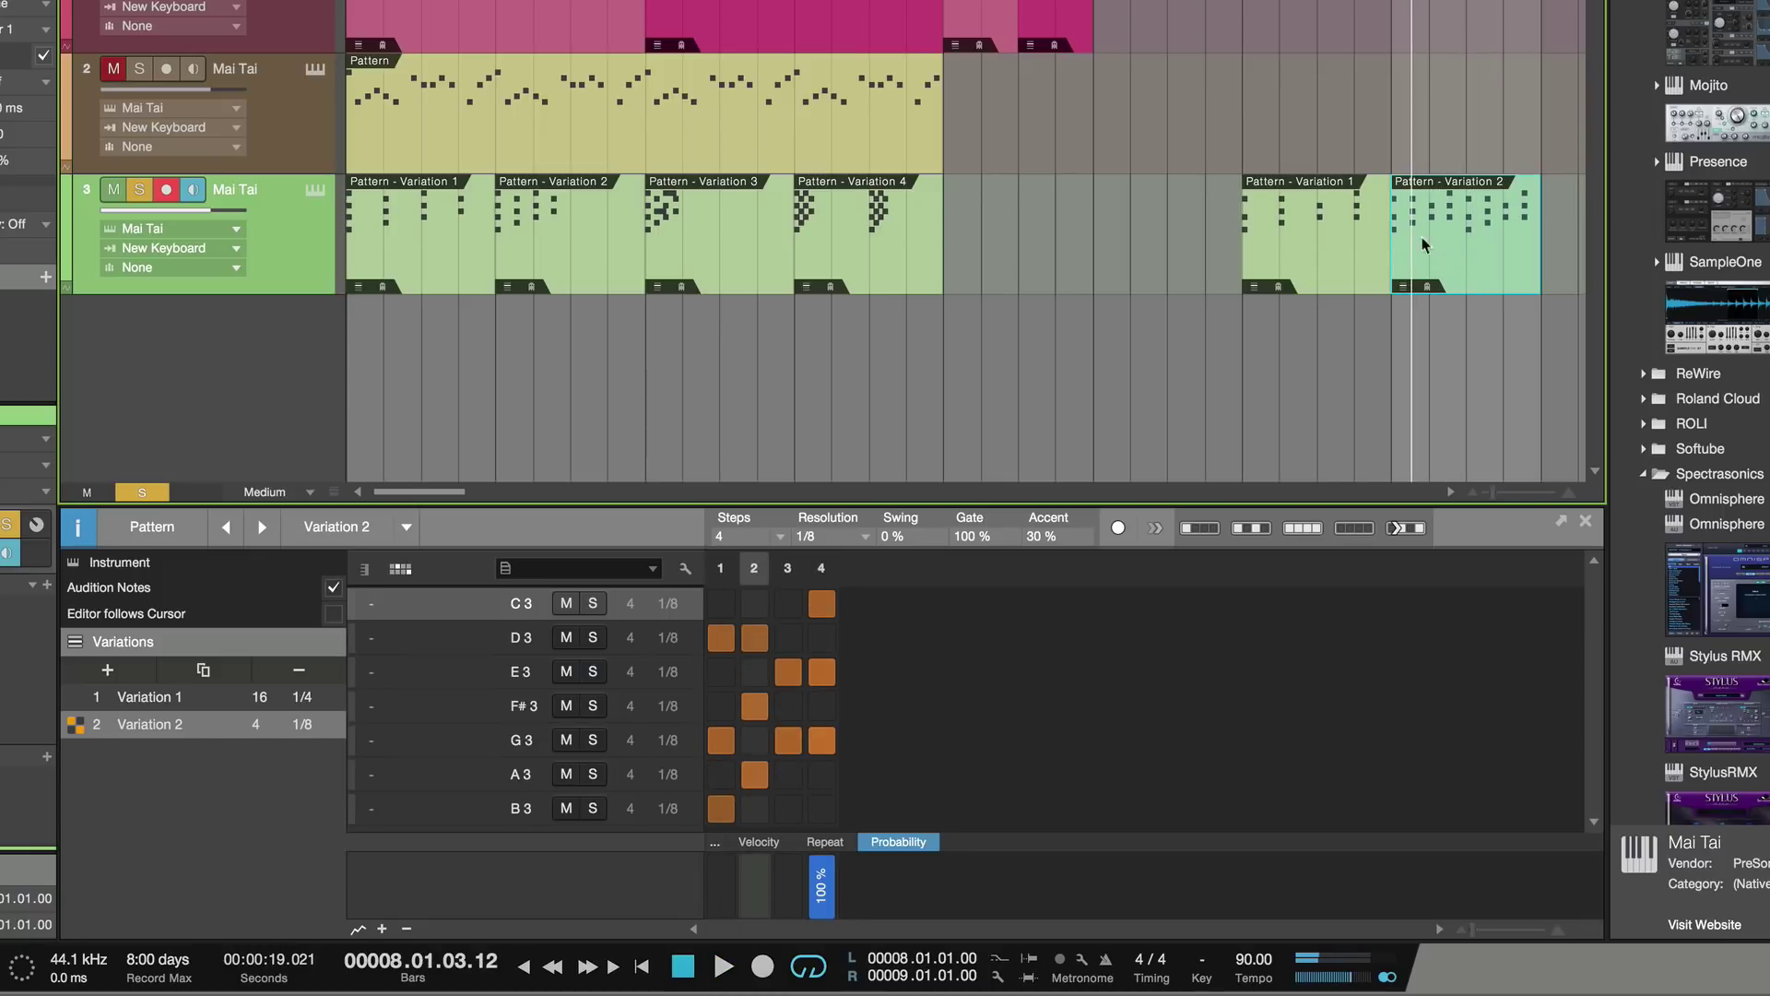
pyautogui.click(1314, 261)
pyautogui.click(778, 180)
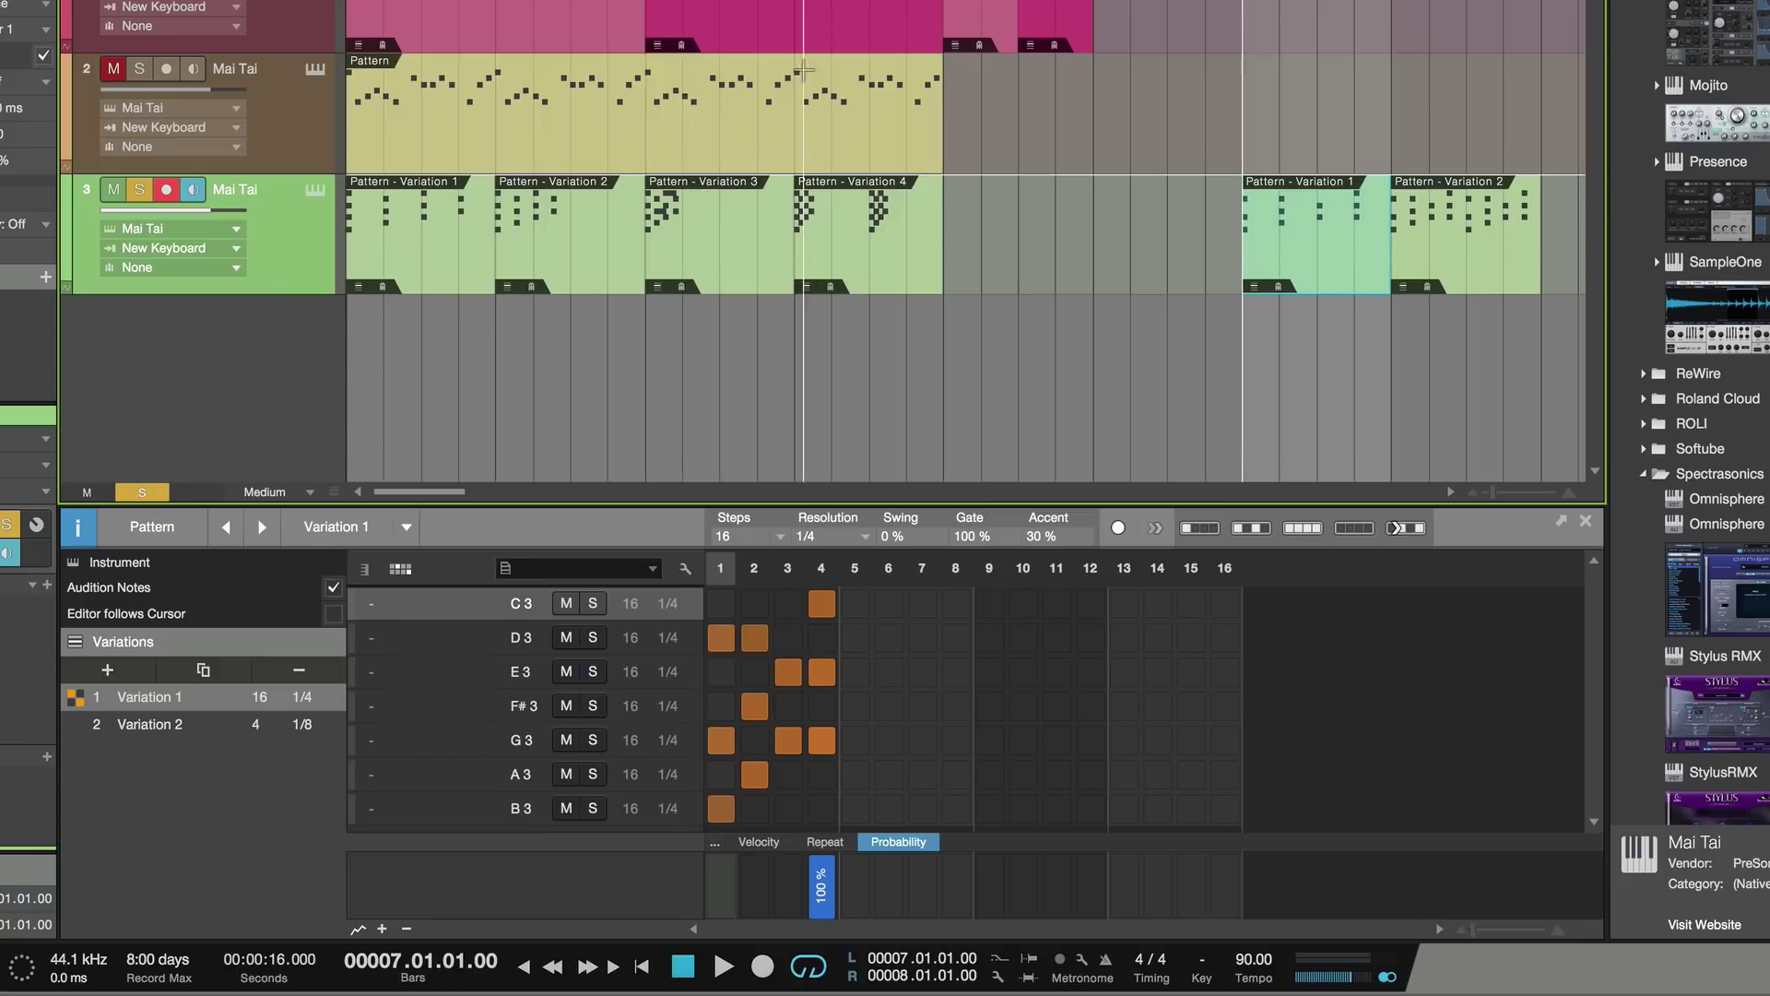